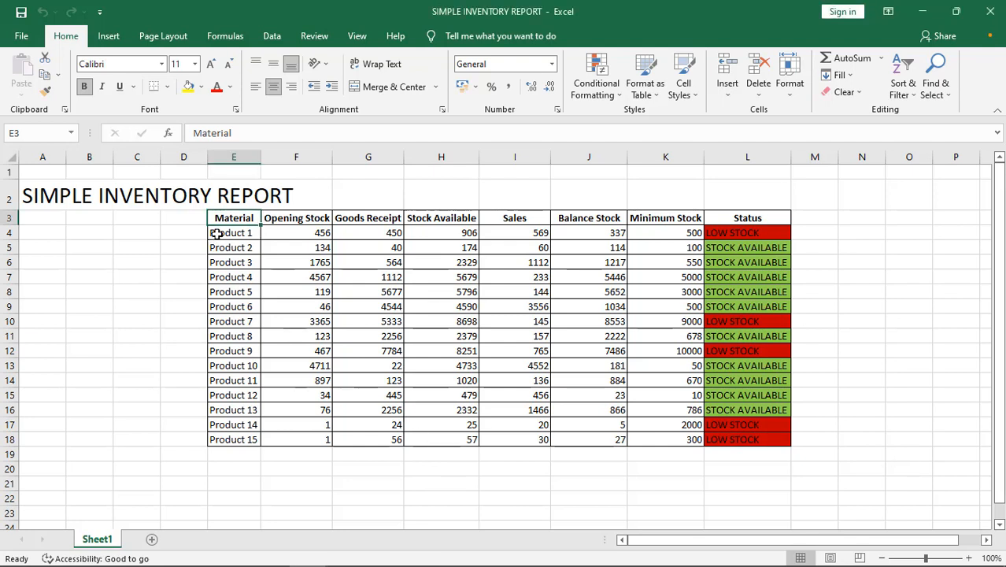
Examine the Material, Opening Stock and Goods Receipt columns and how the Stock Available formula combines them
left_click_drag(218, 234, 226, 437)
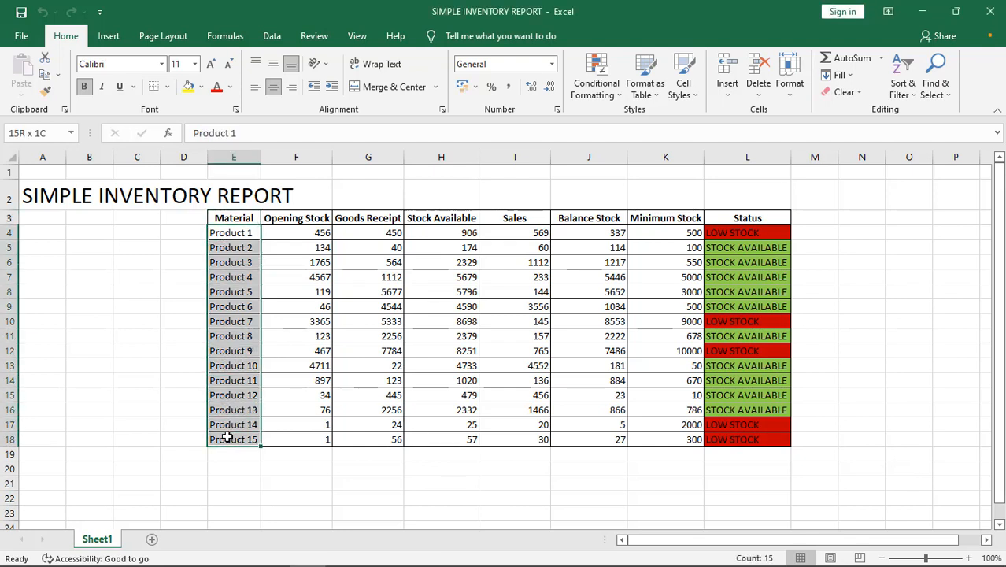
left_click(306, 219)
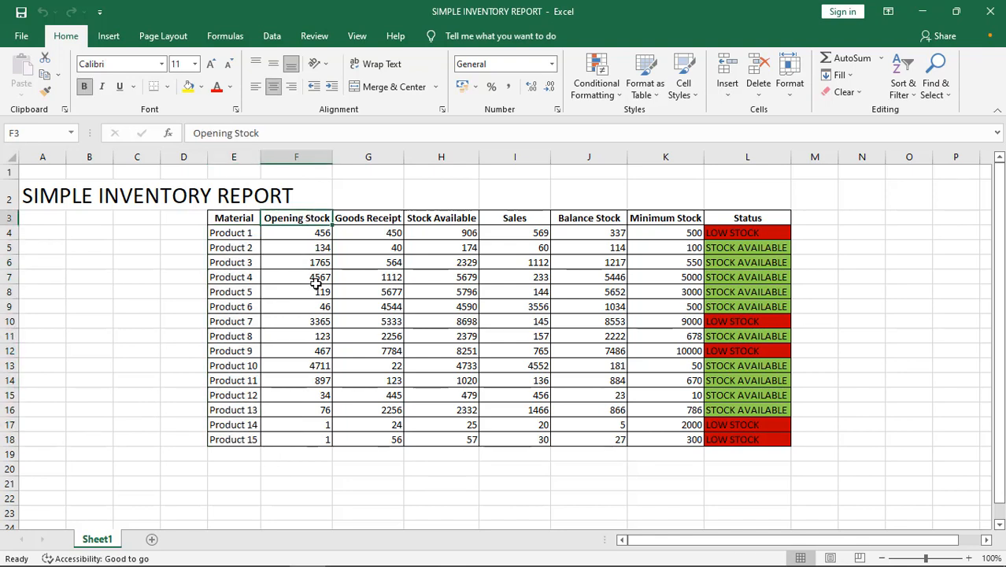
left_click(369, 219)
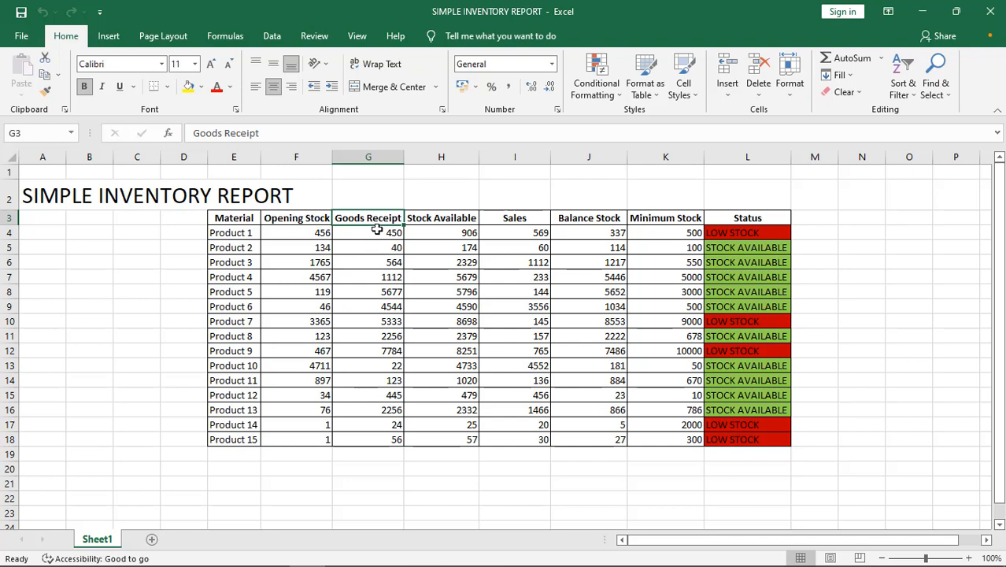
left_click(427, 228)
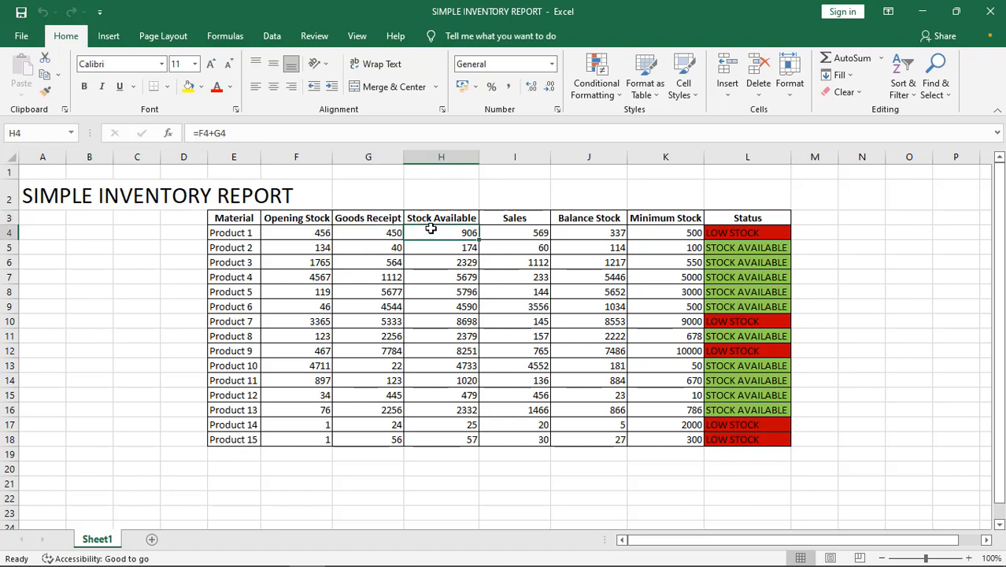
left_click(307, 233)
left_click(418, 233)
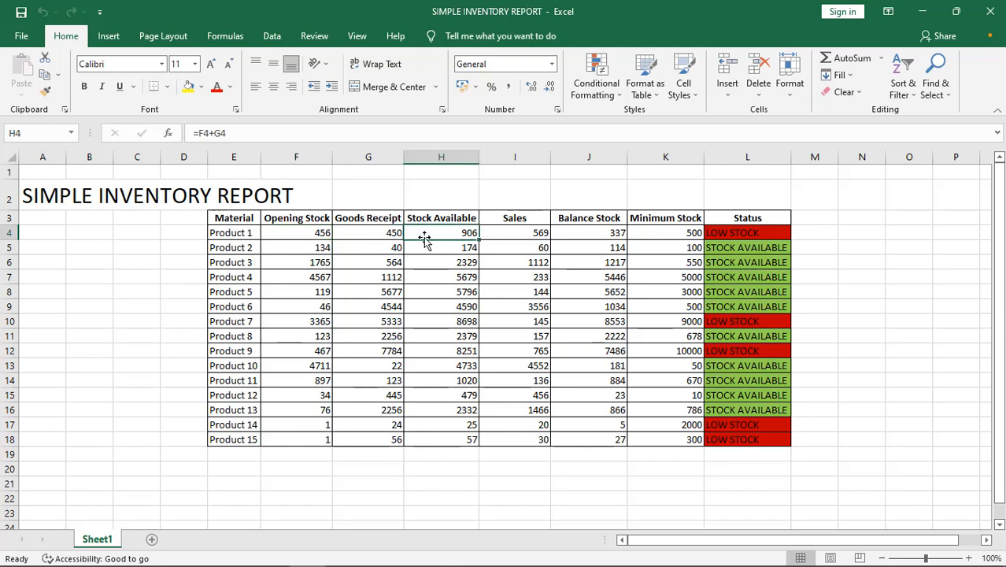
left_click(312, 233)
left_click(376, 221)
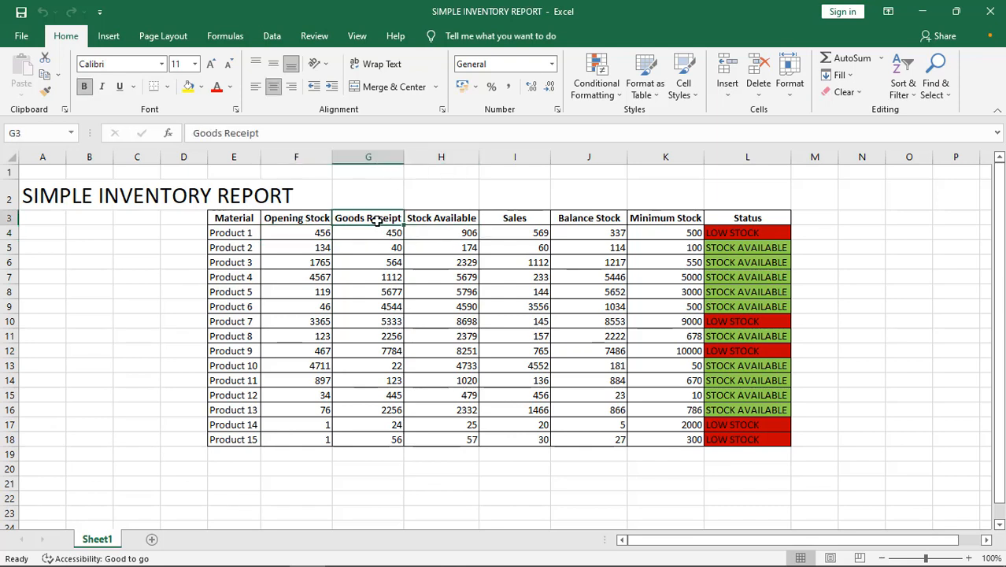
left_click(379, 233)
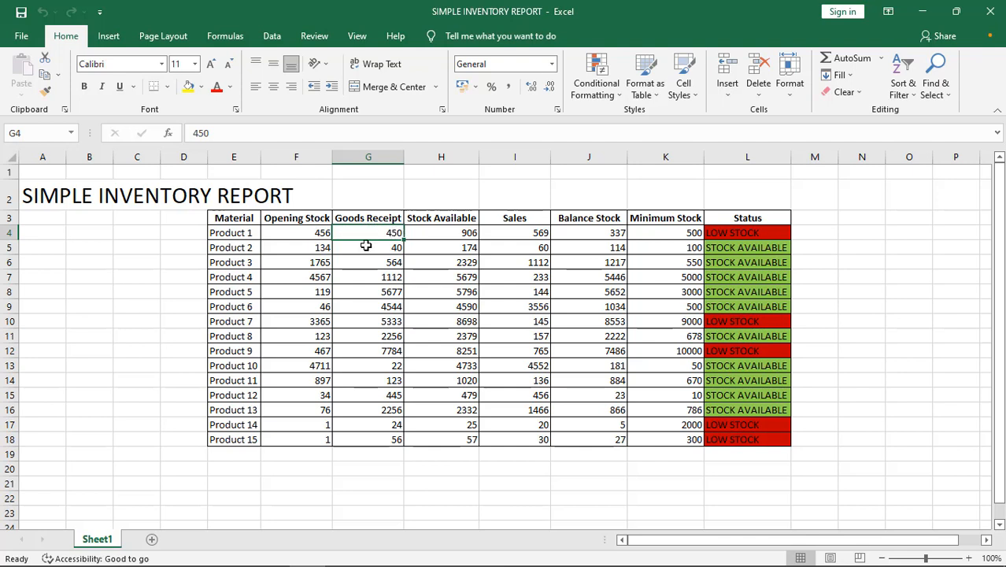
Examine the Sales, Balance Stock, Minimum Stock and Status columns, including the balance formula for Product 1
left_click(516, 232)
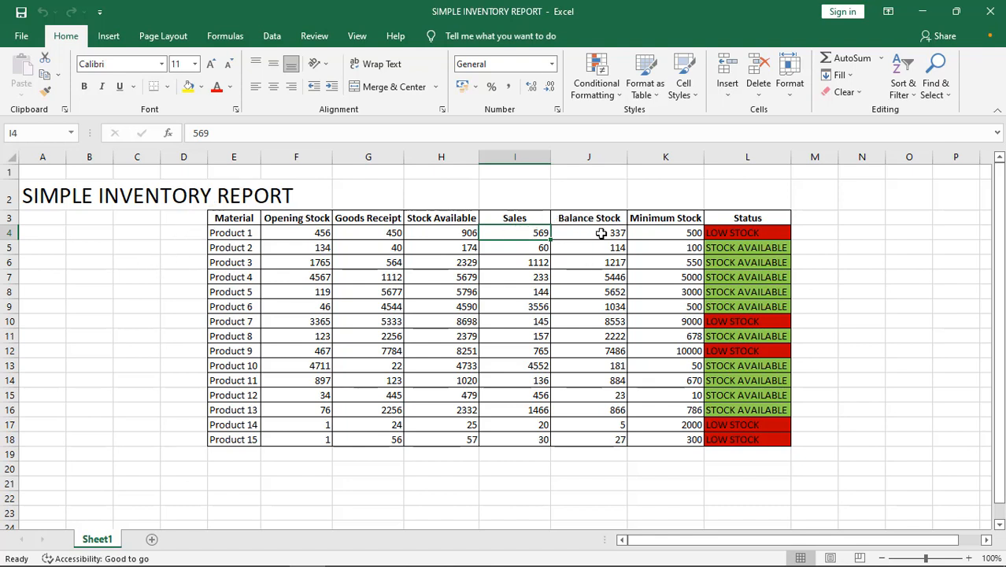
left_click(600, 233)
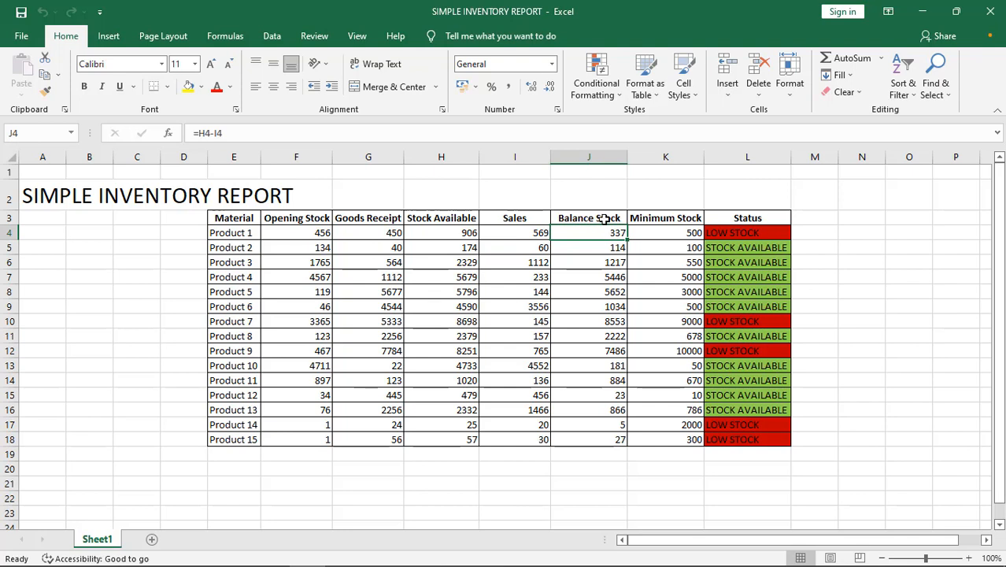
left_click(444, 236)
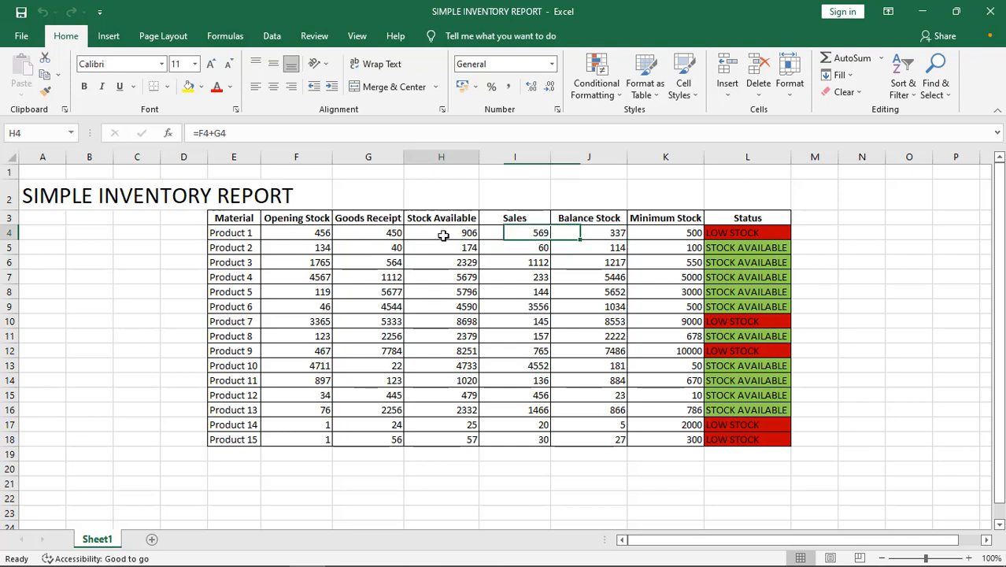
left_click(507, 229)
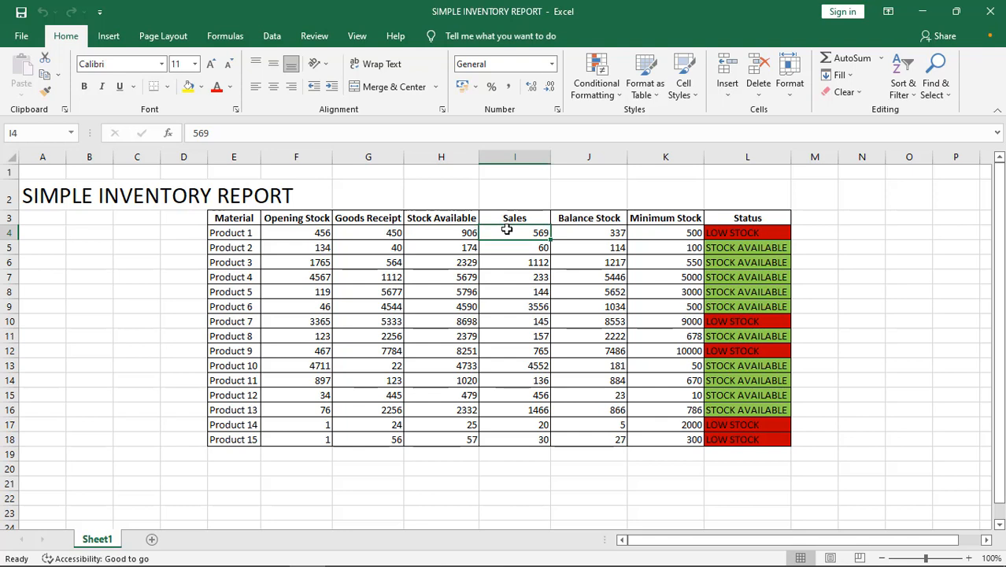
left_click(669, 233)
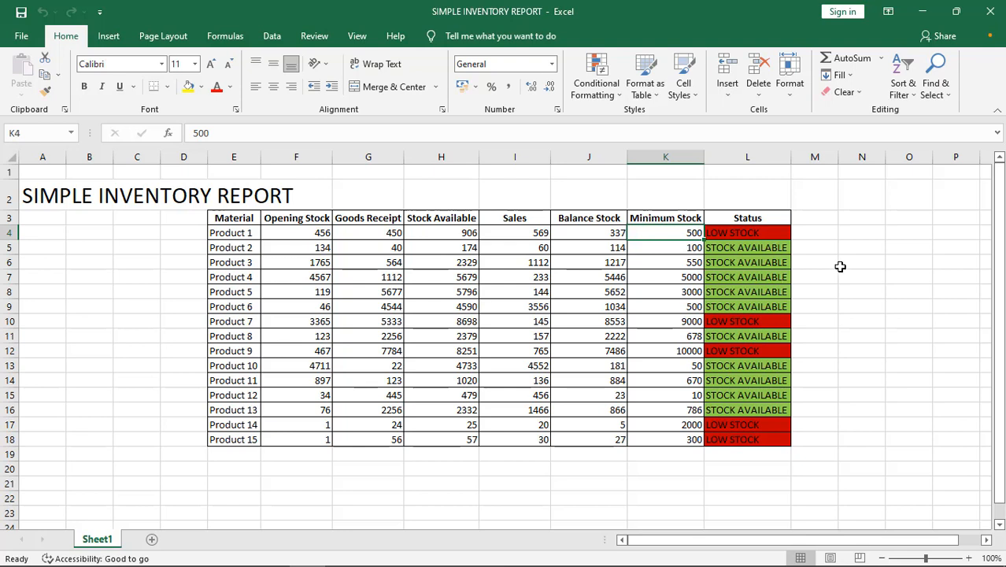
left_click(246, 230)
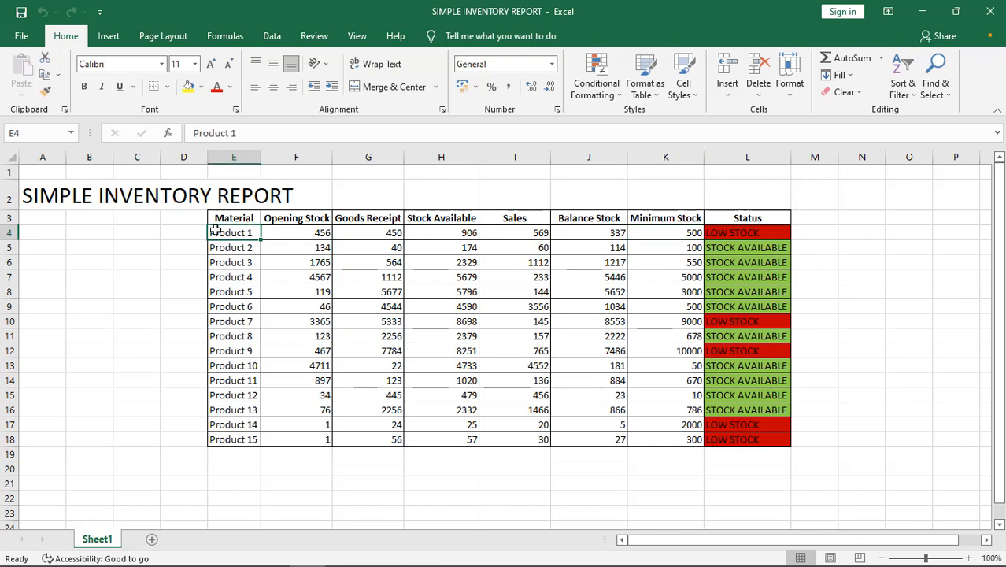
left_click(744, 218)
left_click(832, 237)
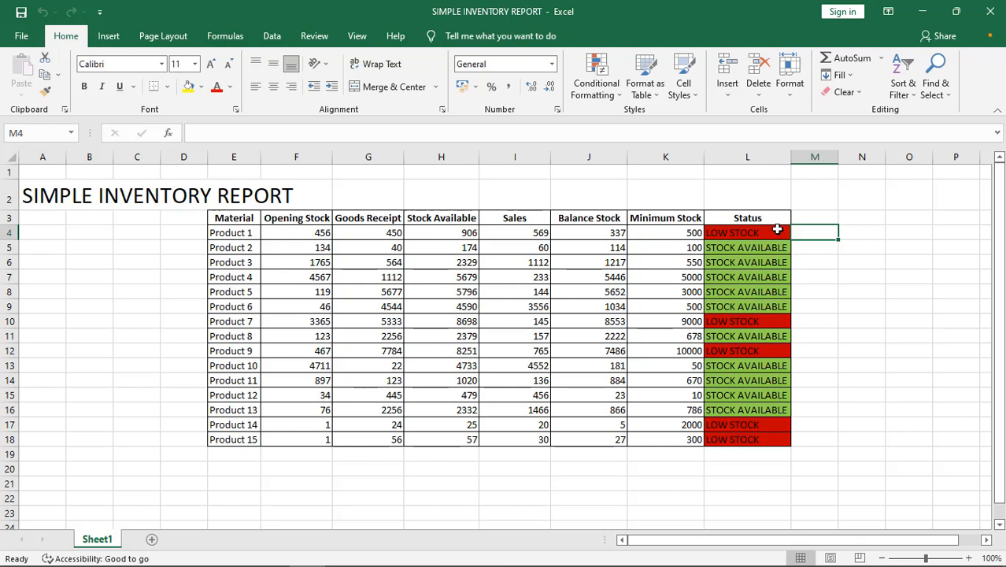
Copy the report's header row from Material to Status into a new sheet, starting at cell C3
left_click(234, 219)
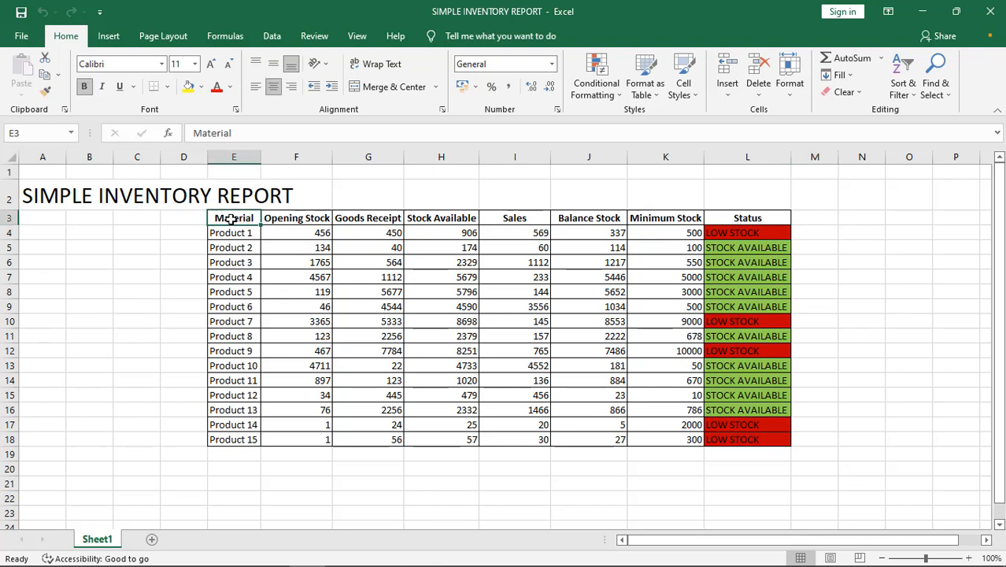
left_click_drag(234, 219, 731, 222)
key("ctrl+c")
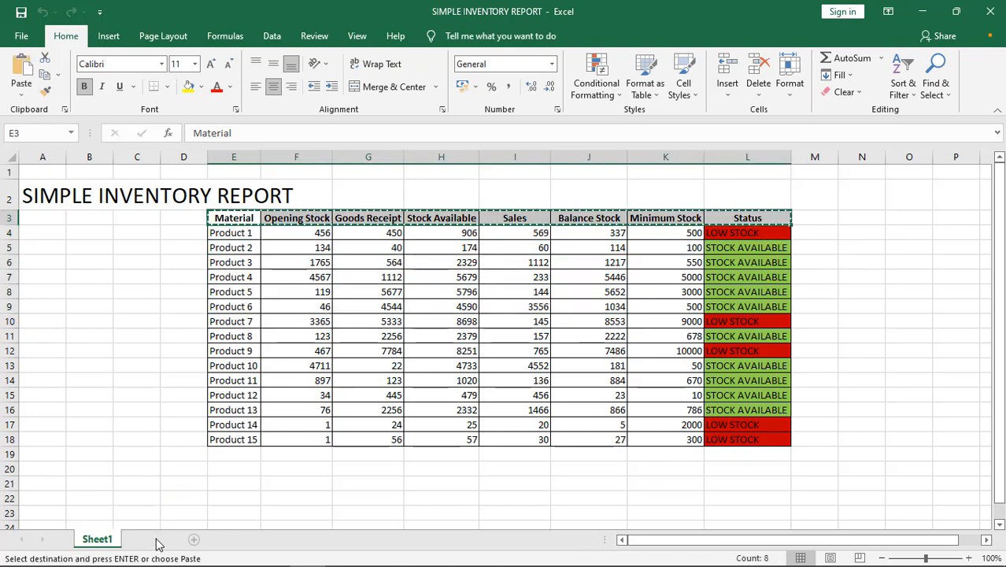
left_click(193, 539)
left_click(144, 204)
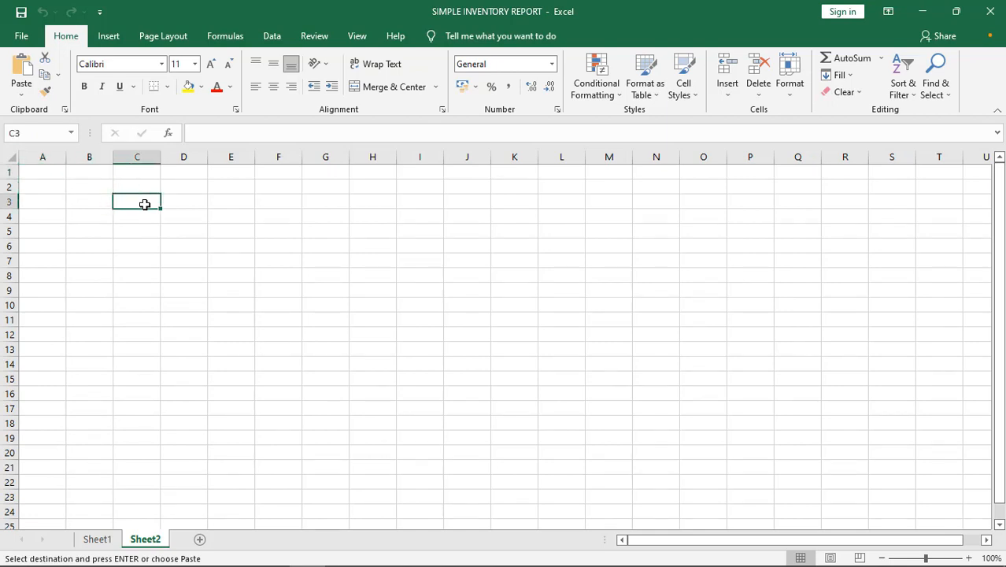
key("ctrl+v")
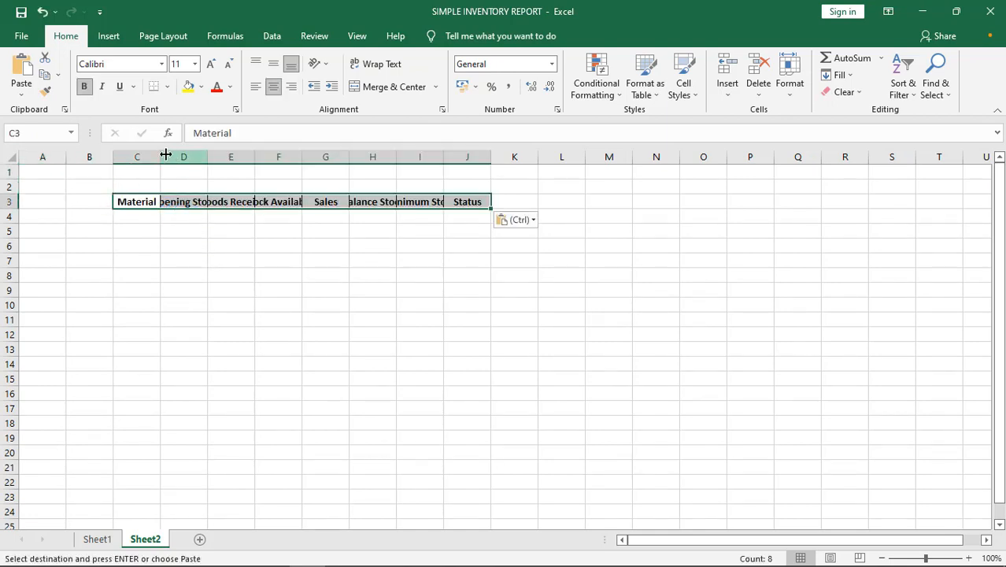
Autofit columns D to J on Sheet2 to the width of their headers
left_click(160, 155)
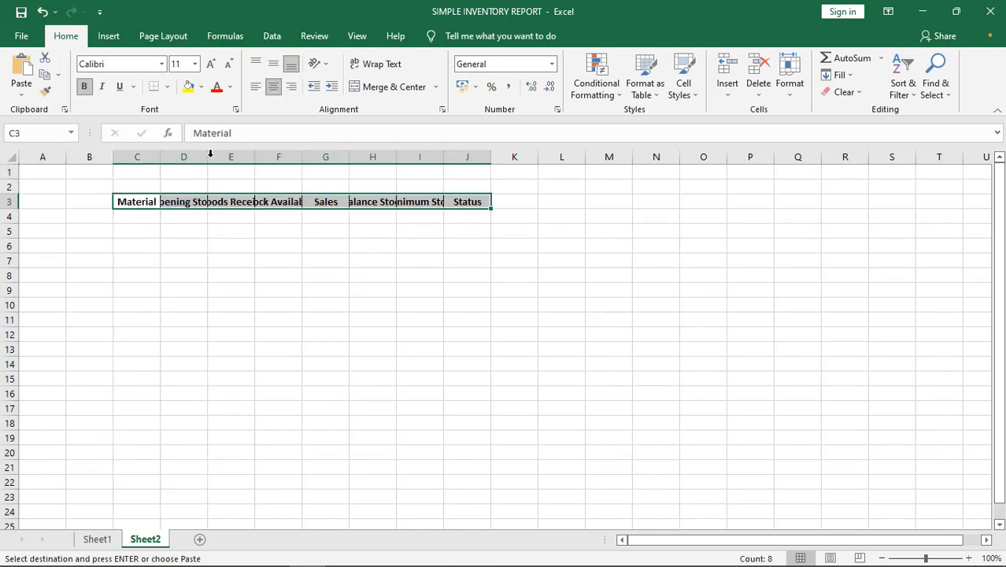
double_click(208, 155)
double_click(279, 154)
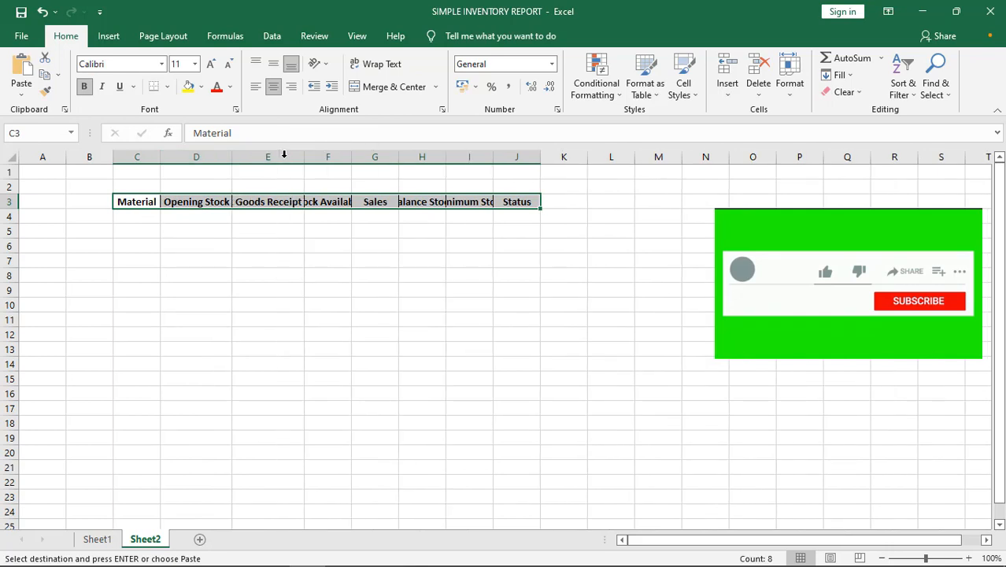
double_click(351, 157)
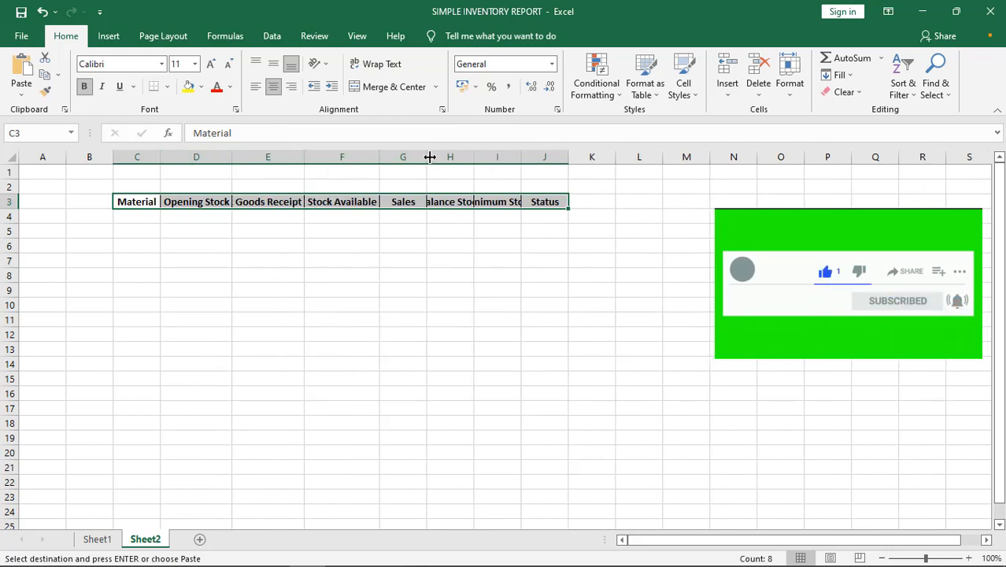
double_click(430, 157)
double_click(456, 156)
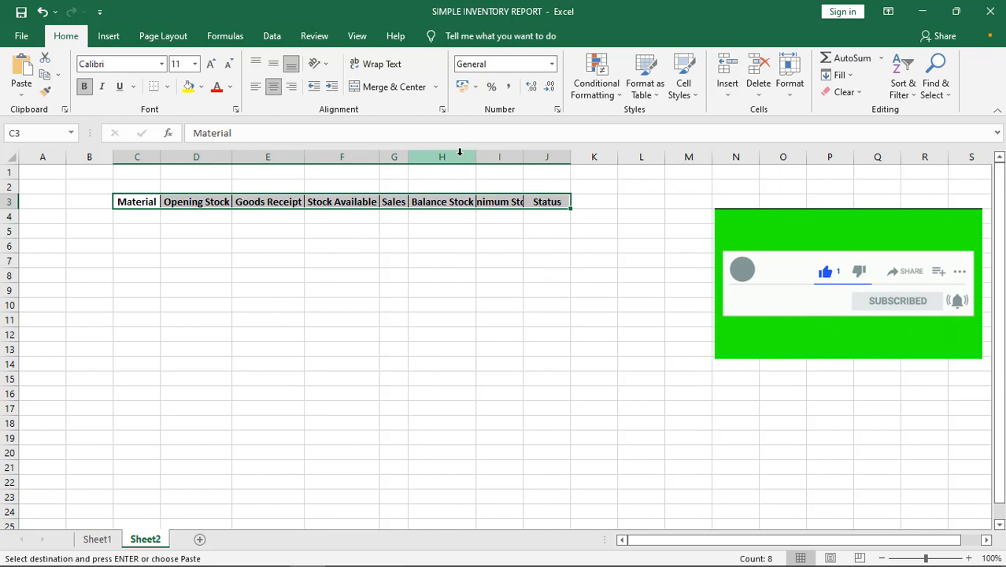
double_click(524, 157)
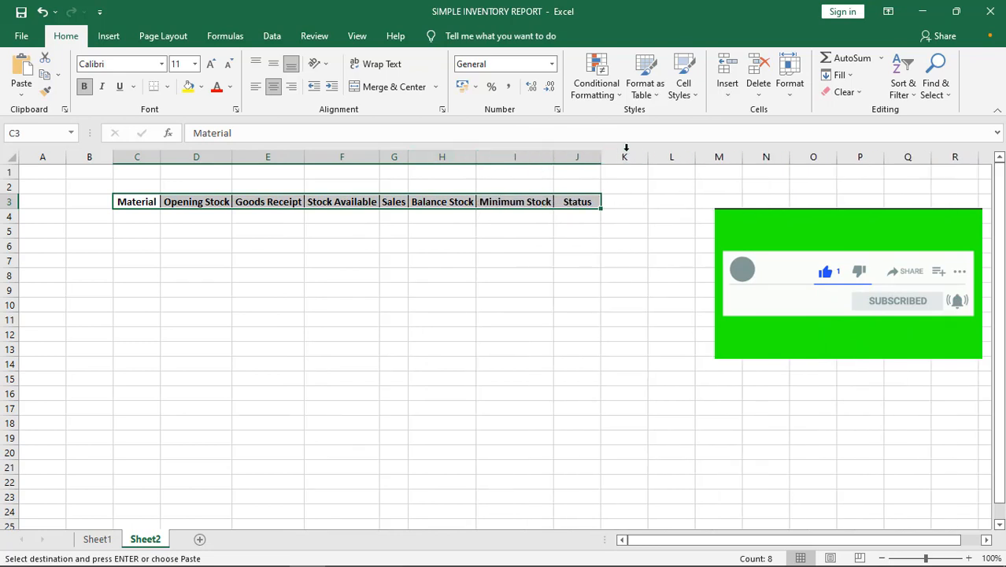
double_click(601, 157)
left_click(602, 157)
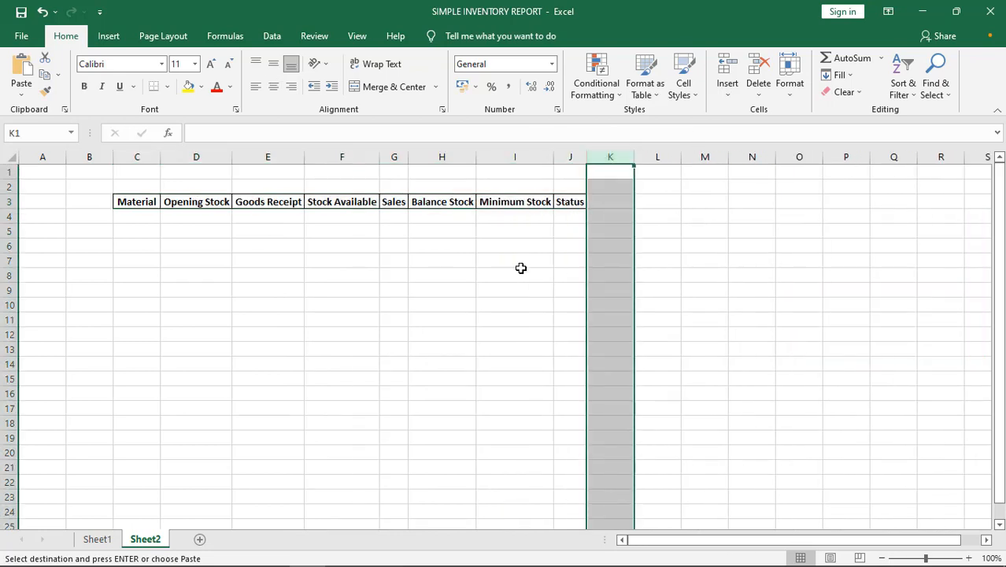
left_click(515, 261)
Copy the names Product 1 to Product 15 from Sheet1 into Sheet2 under the Material header, starting at C4
left_click(96, 539)
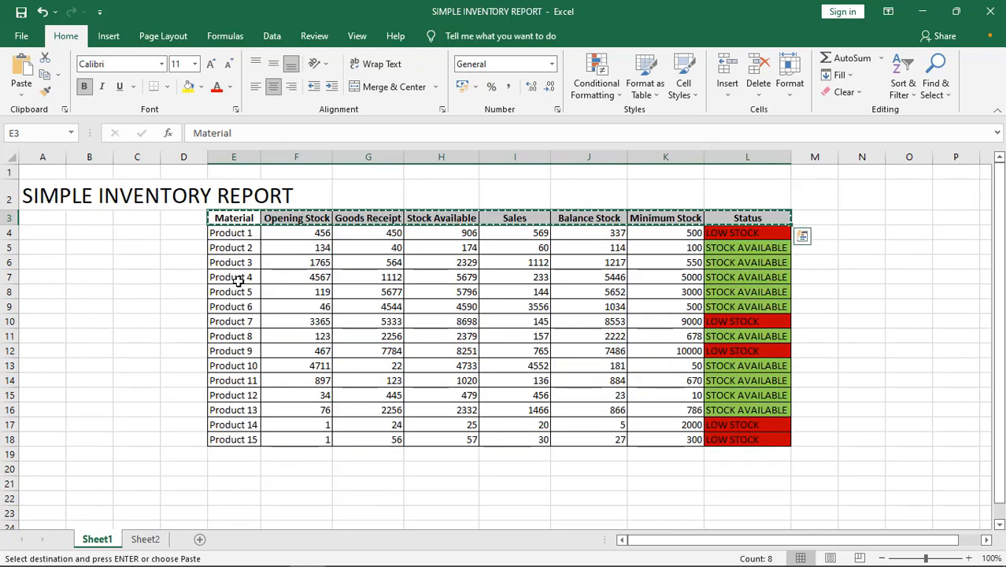
left_click_drag(239, 233, 230, 439)
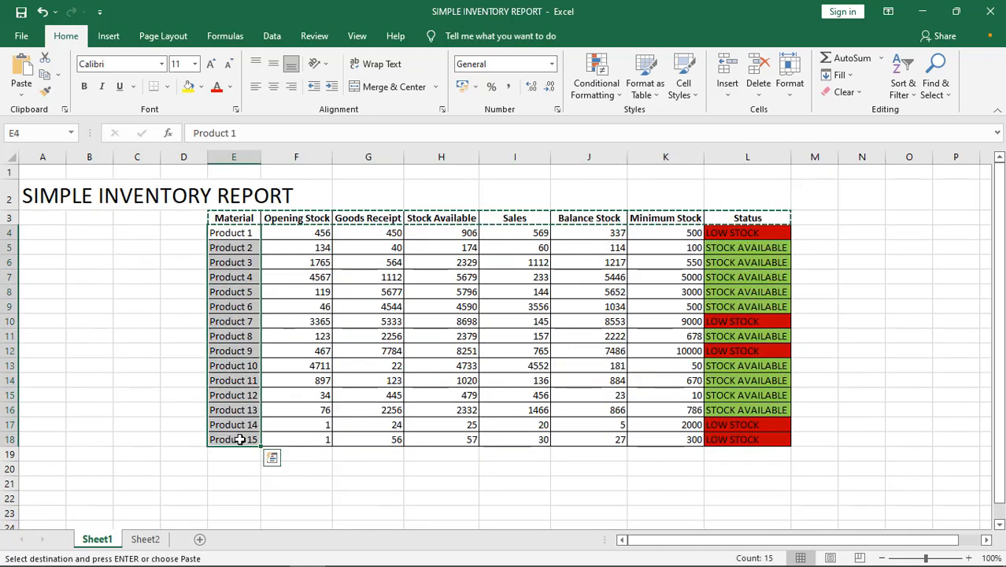
key("ctrl+c")
left_click(145, 539)
left_click(146, 215)
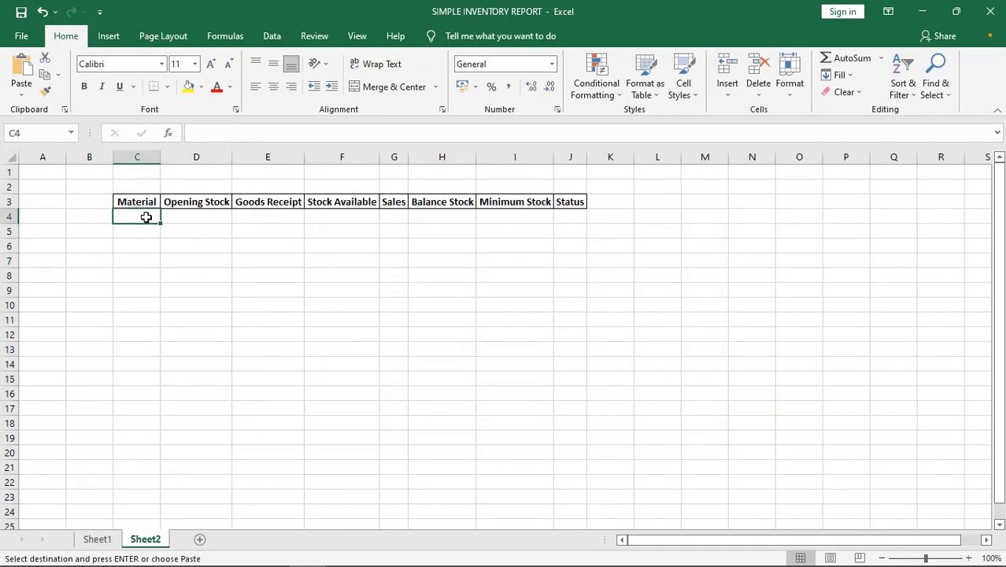
key("ctrl+v")
left_click(186, 325)
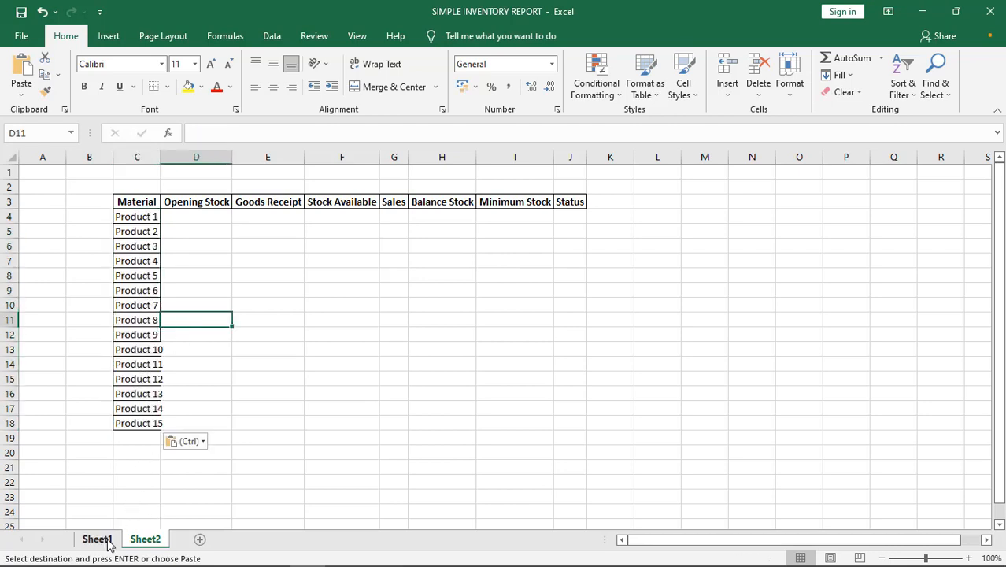
left_click(98, 539)
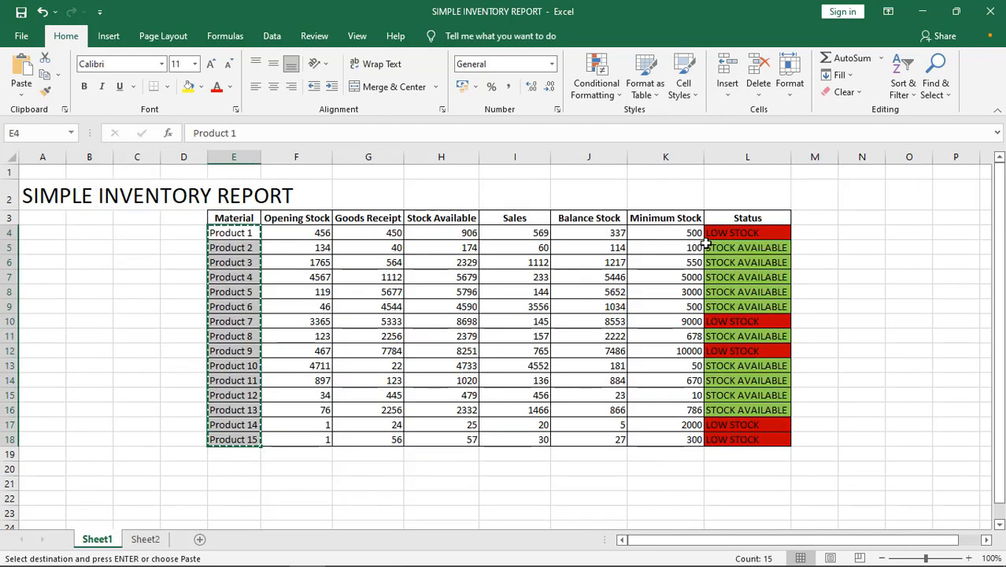
left_click(178, 485)
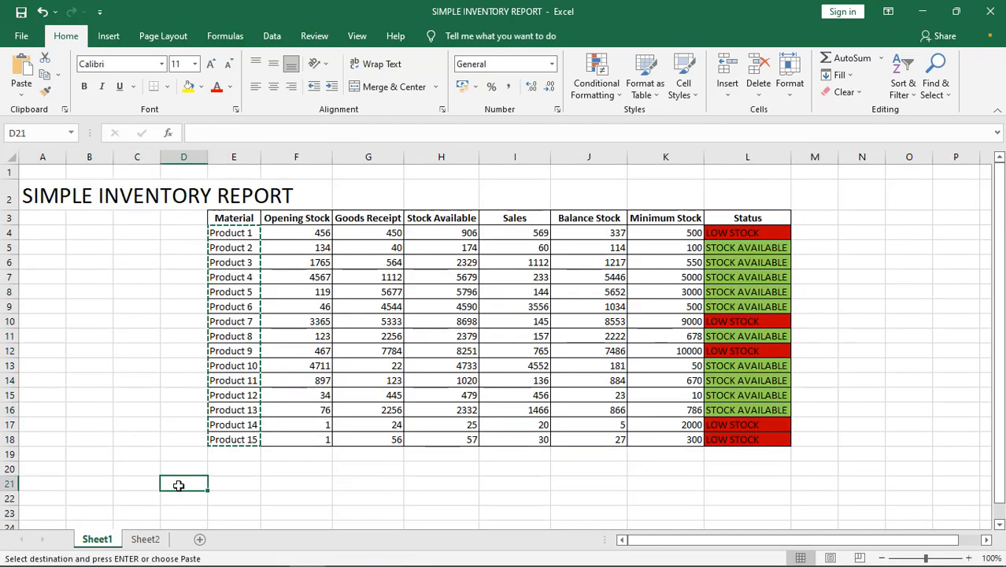
left_click(145, 539)
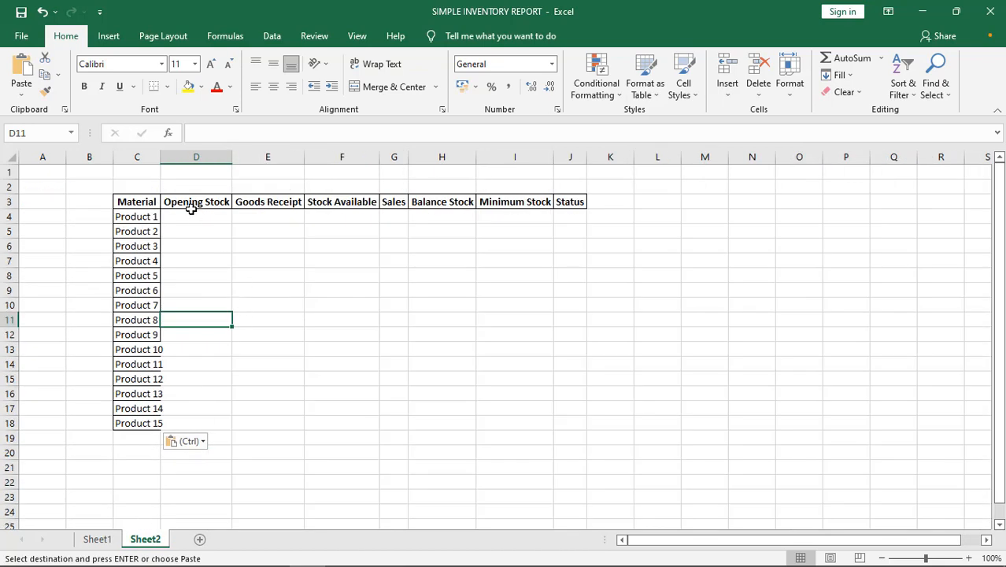
Apply all borders to the empty table body D4:J18 on Sheet2
left_click_drag(180, 215, 584, 427)
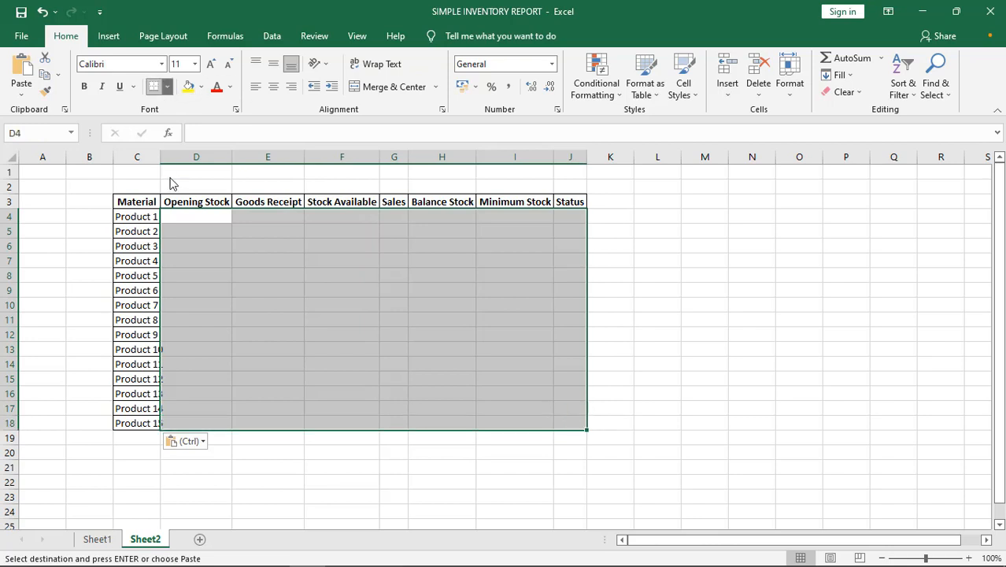
left_click(167, 87)
left_click(182, 214)
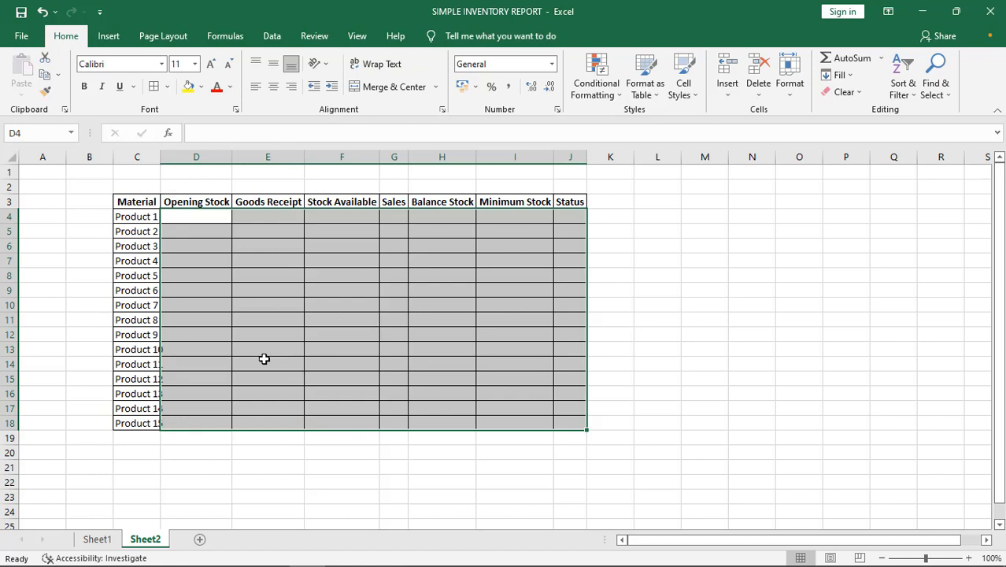
Widen column C slightly so the longest product names fit, and select the first Opening Stock cell, D4
left_click_drag(159, 162, 165, 161)
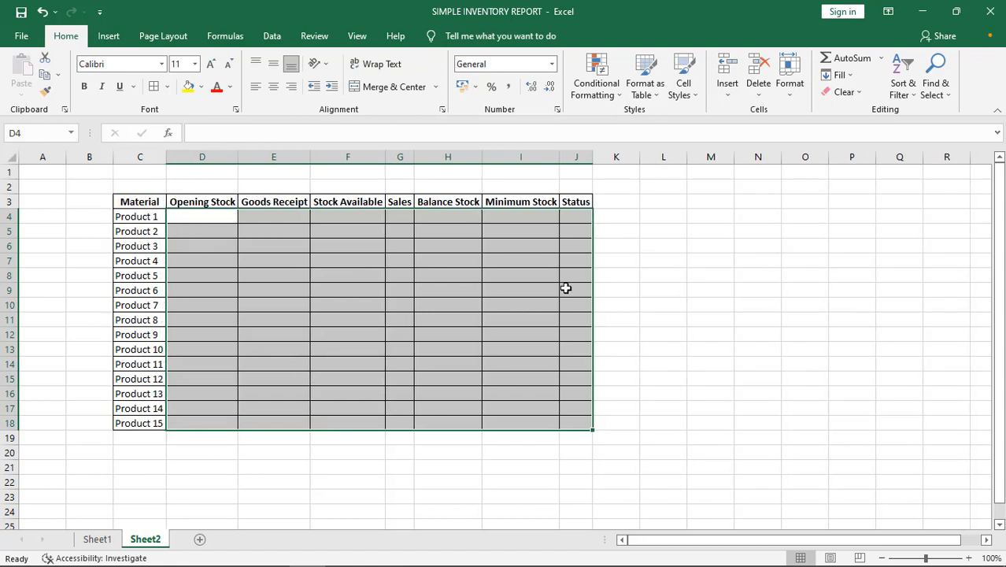
left_click(704, 275)
left_click(207, 218)
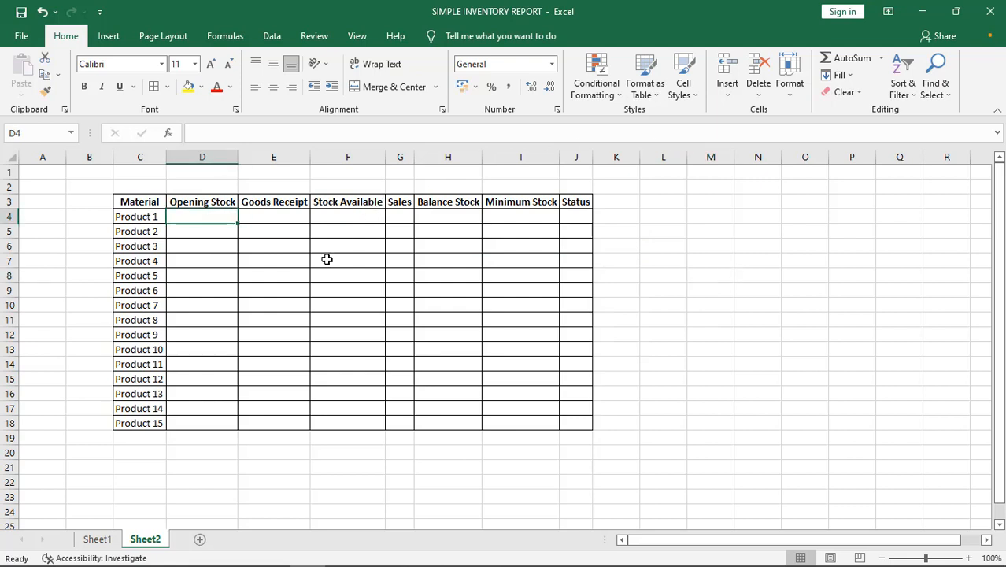
Enter 450 as Opening Stock and 300 as Goods Receipt for Product 1 in D4 and E4
type("450")
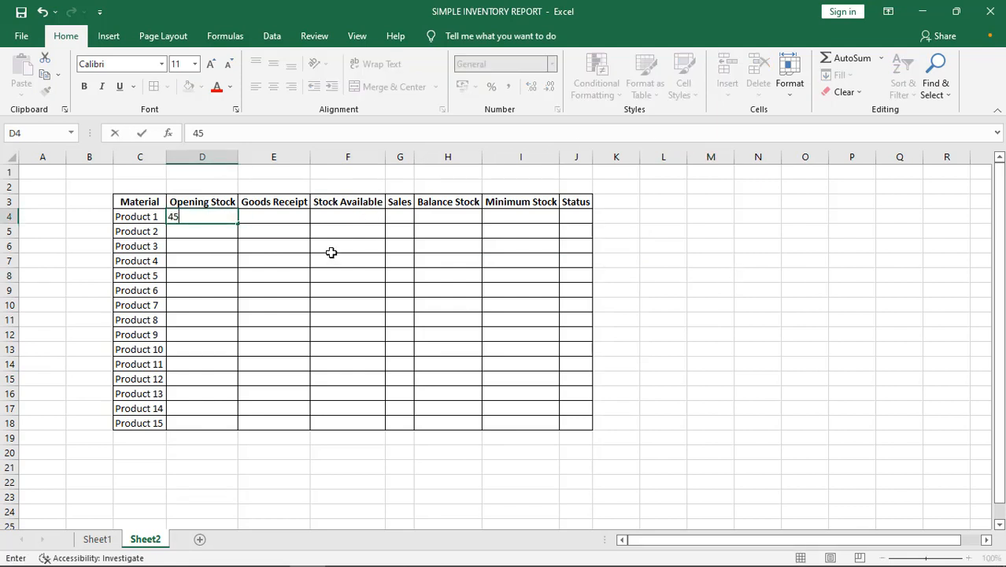
left_click(298, 210)
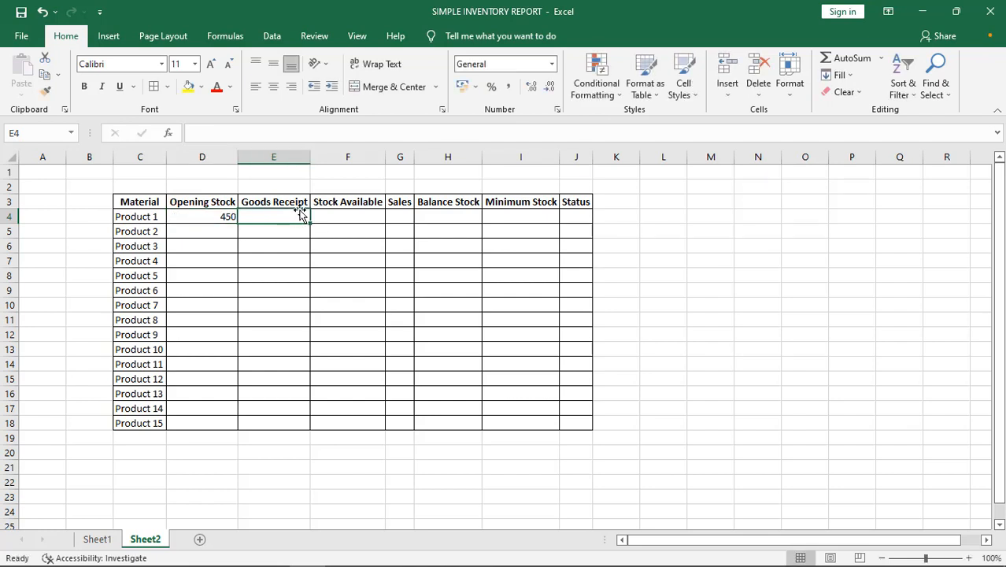
type("300")
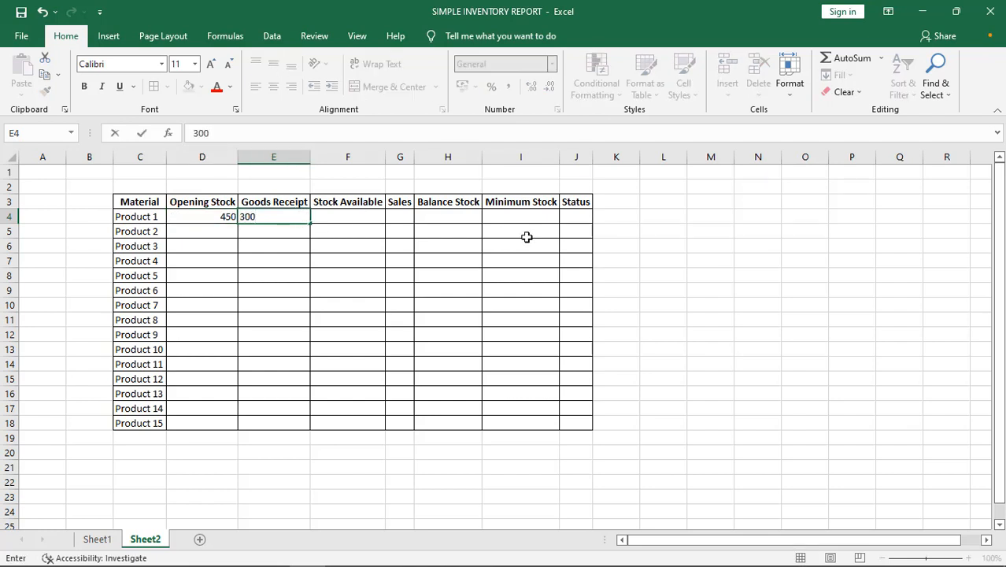
left_click(637, 242)
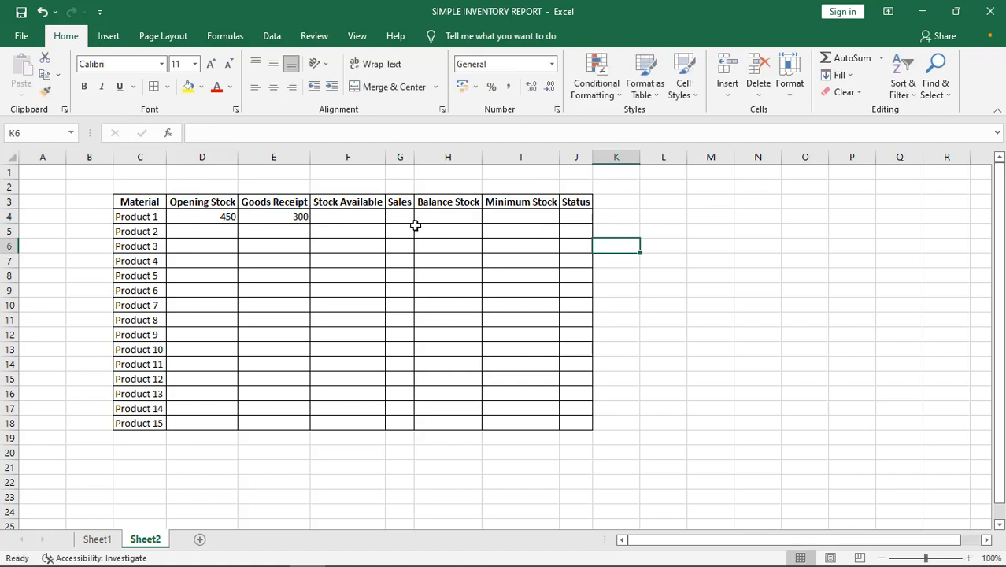
Calculate Product 1's Stock Available in F4 by adding opening stock and goods receipt with =D4+E4
left_click(351, 216)
left_click_drag(220, 216, 276, 214)
left_click(363, 206)
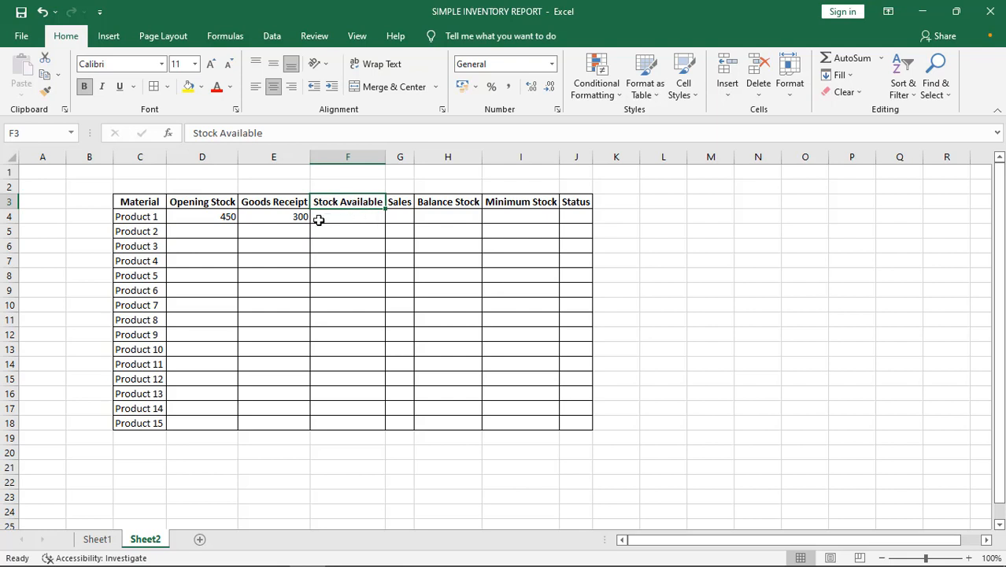
left_click(210, 222)
left_click(265, 216)
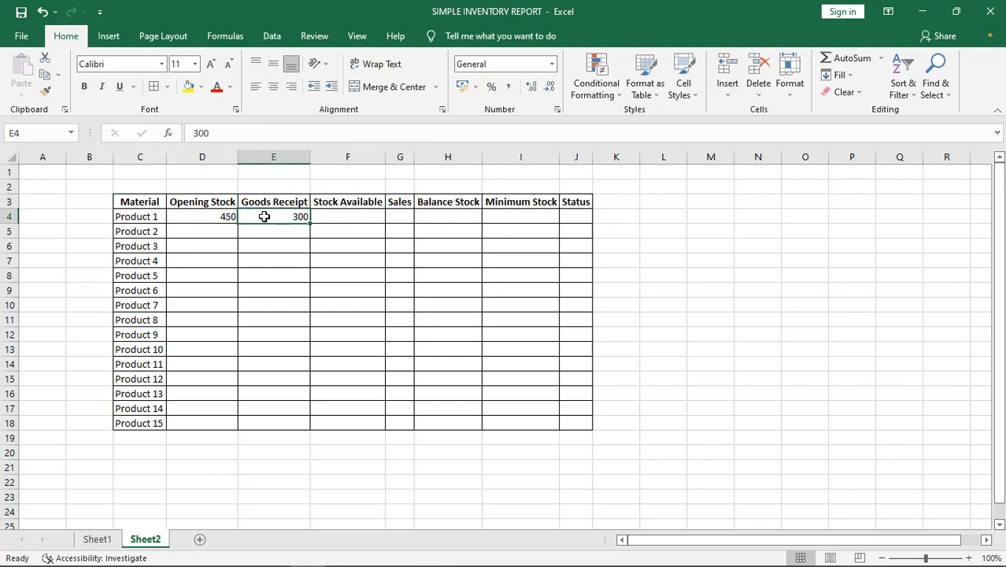
left_click(341, 216)
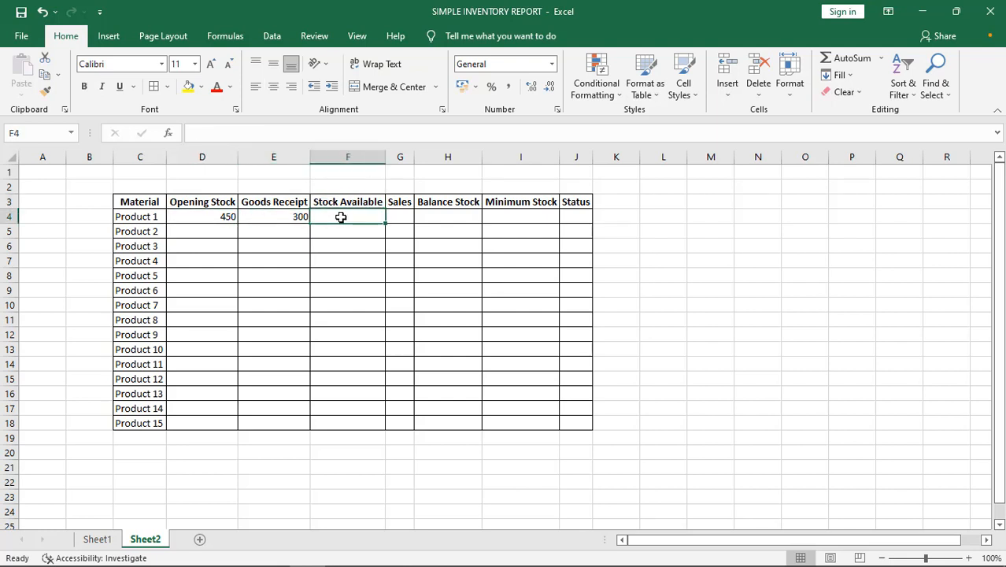
type("=")
left_click(217, 217)
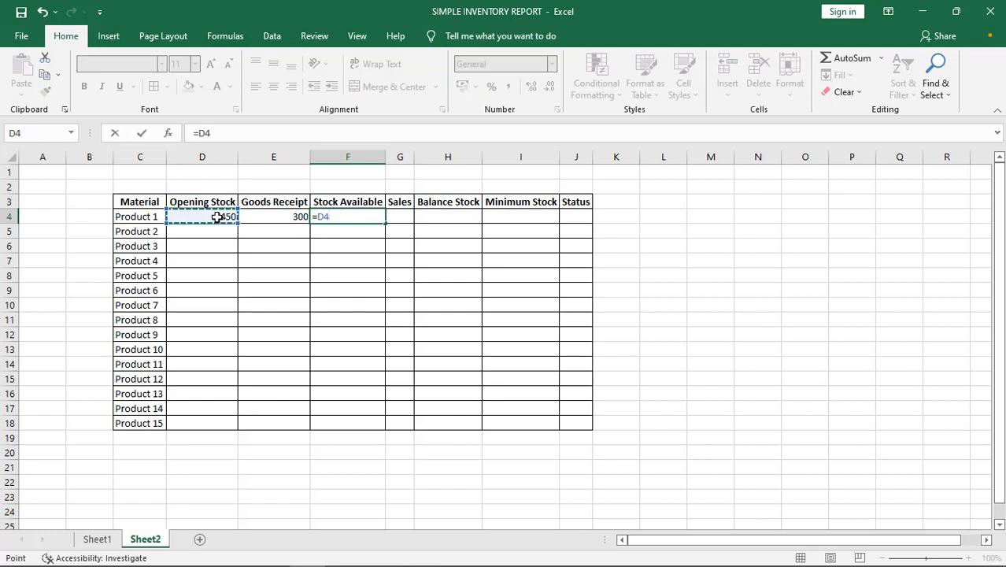
type("+")
left_click(257, 216)
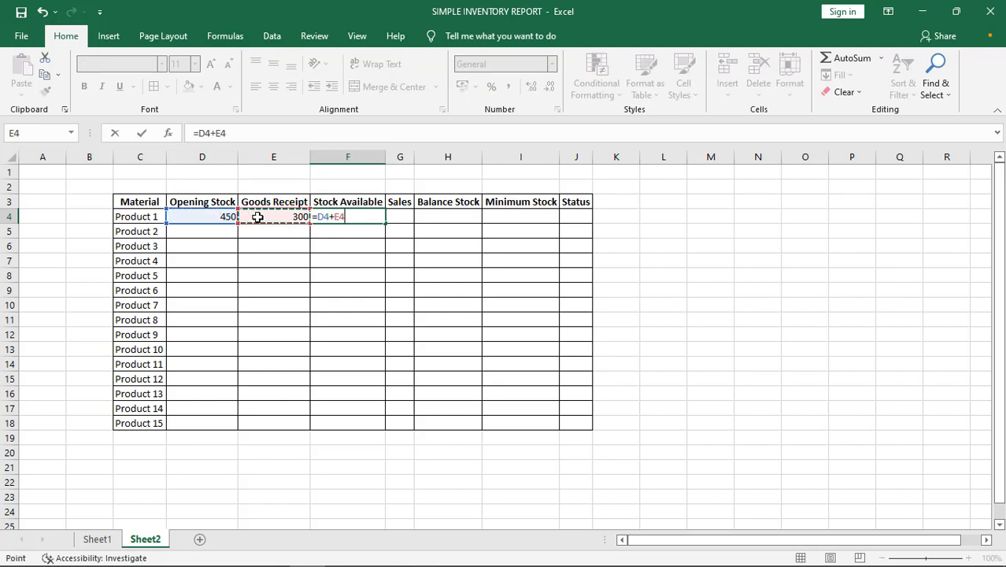
key("Return")
Widen the Sales column G slightly and enter 300 as Product 1's sales in G4
left_click(403, 215)
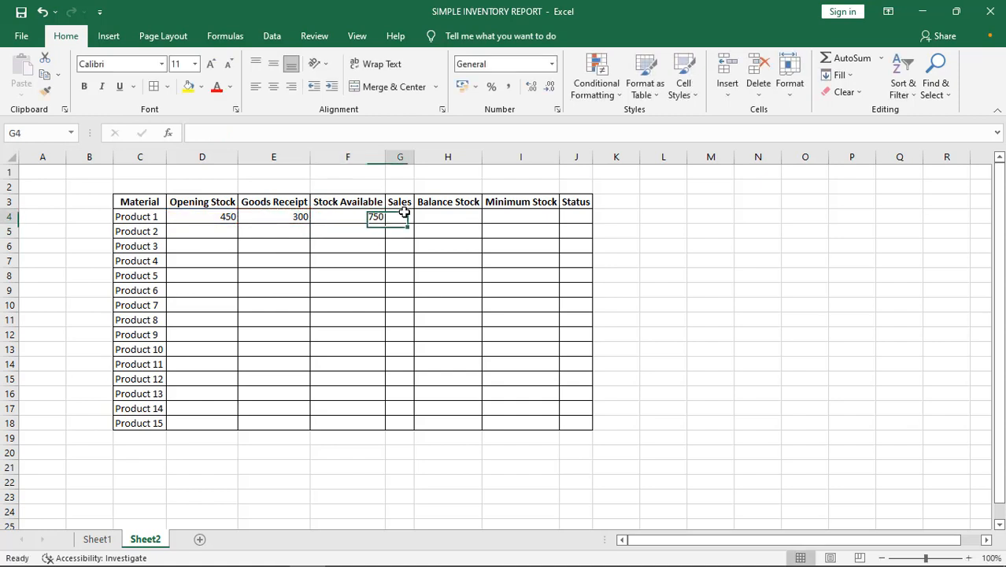
left_click_drag(416, 160, 423, 160)
left_click_drag(414, 235, 409, 242)
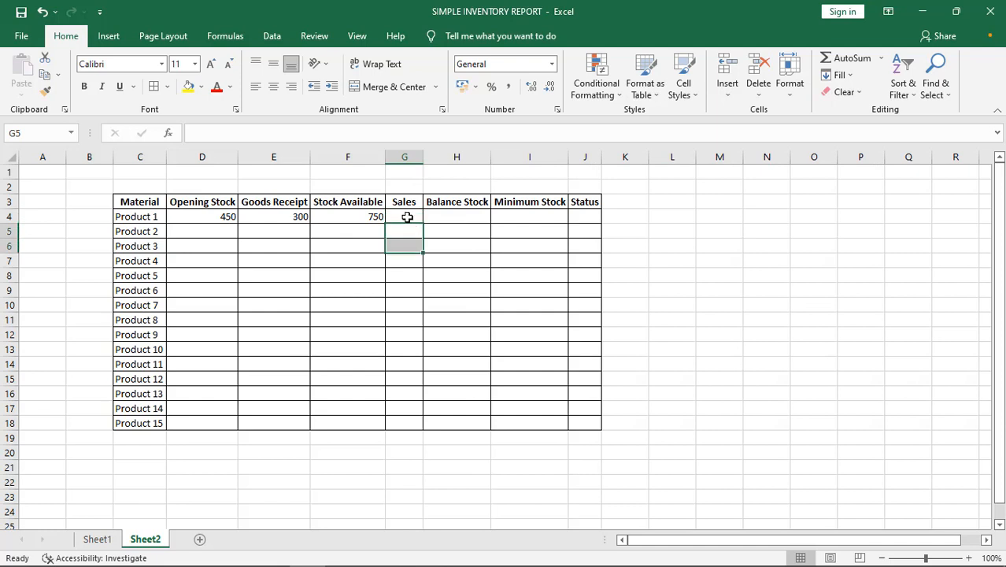
left_click(407, 217)
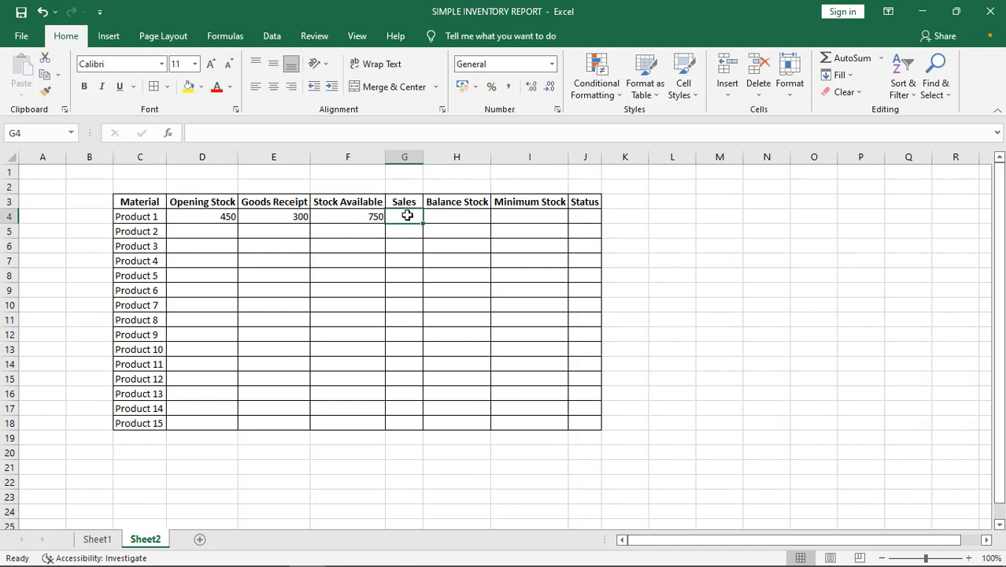
type("300")
left_click(718, 246)
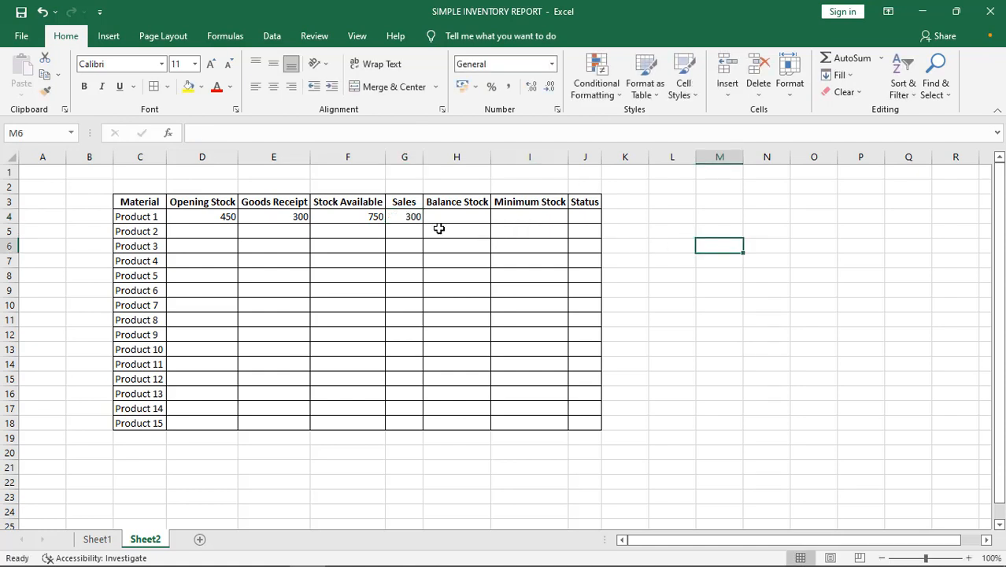
Calculate Product 1's Balance Stock in H4 by subtracting sales from stock available with =F4-G4
left_click(438, 215)
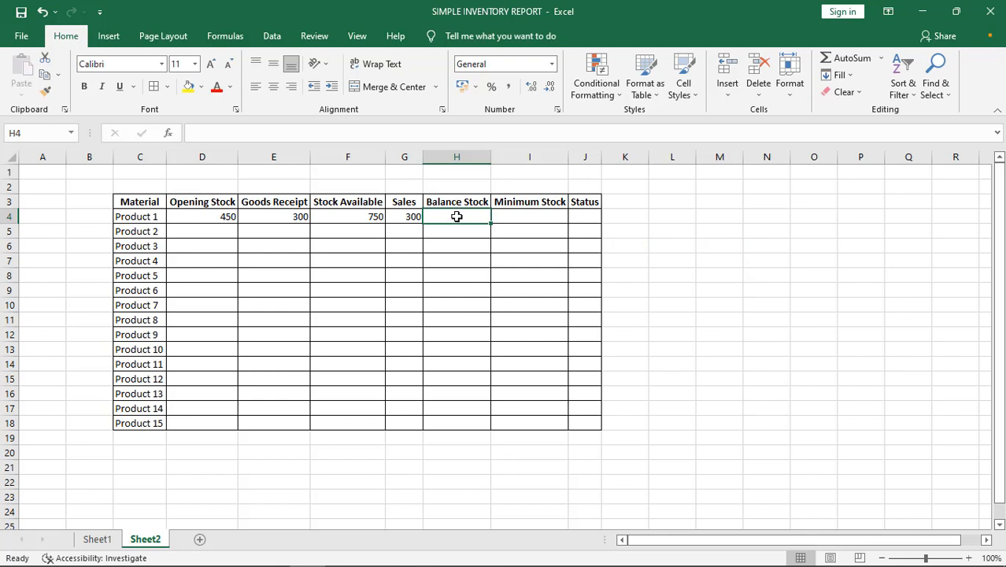
type("=")
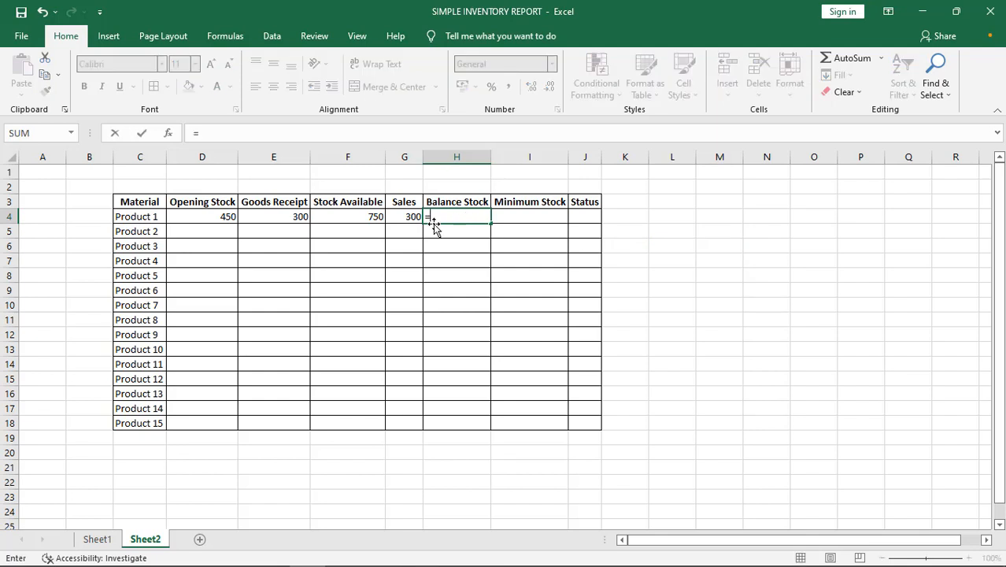
left_click(370, 216)
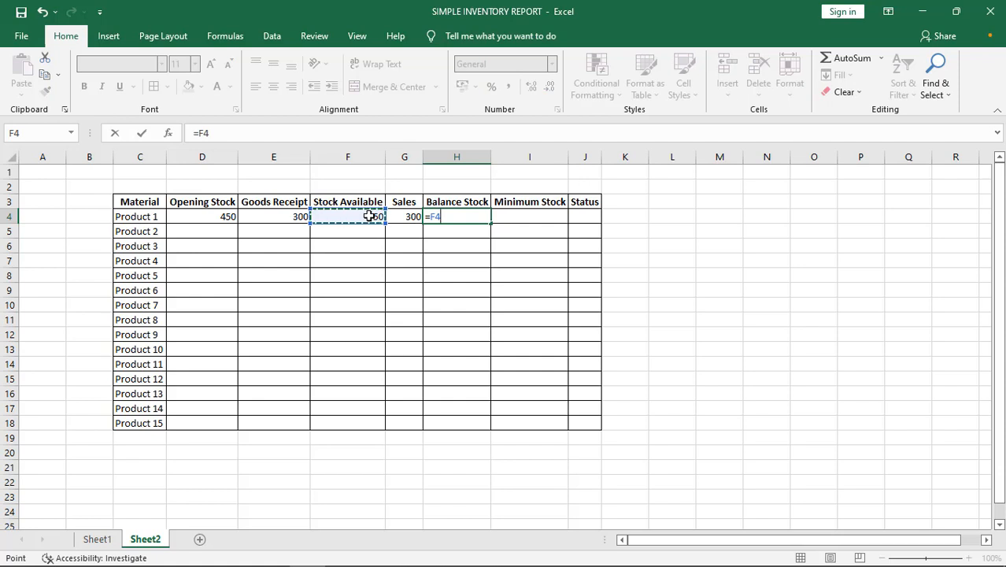
type("=")
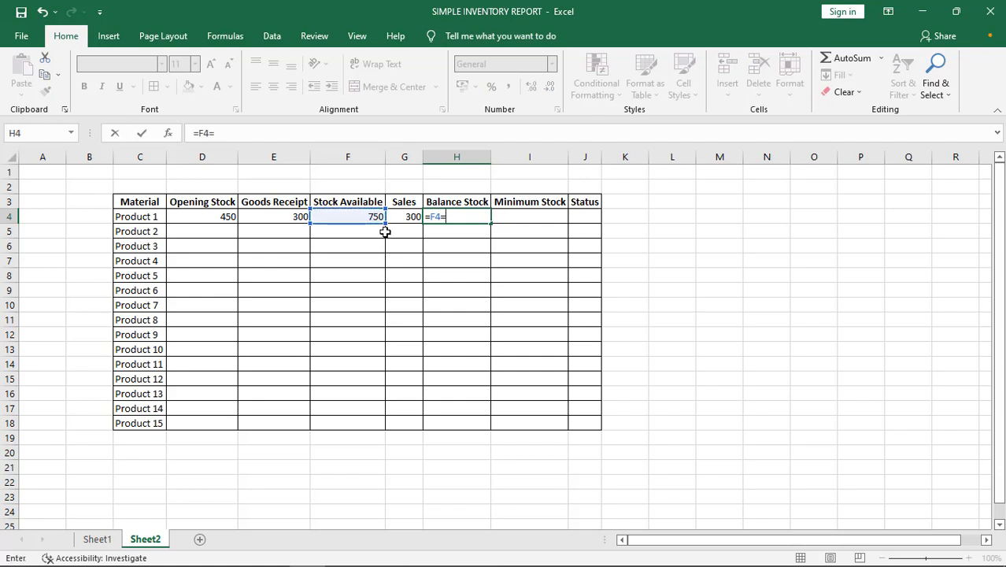
left_click(400, 217)
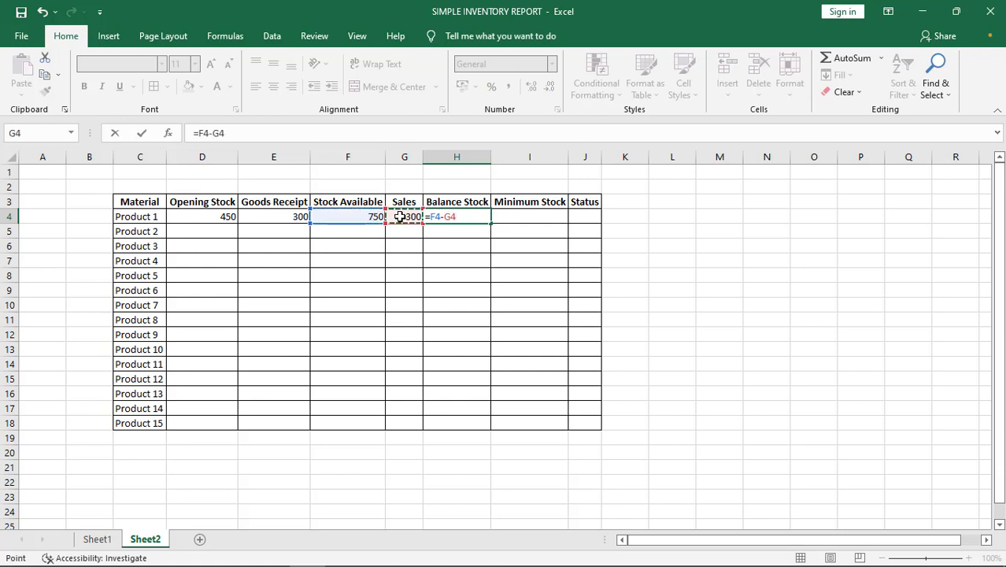
key("Return")
left_click(448, 216)
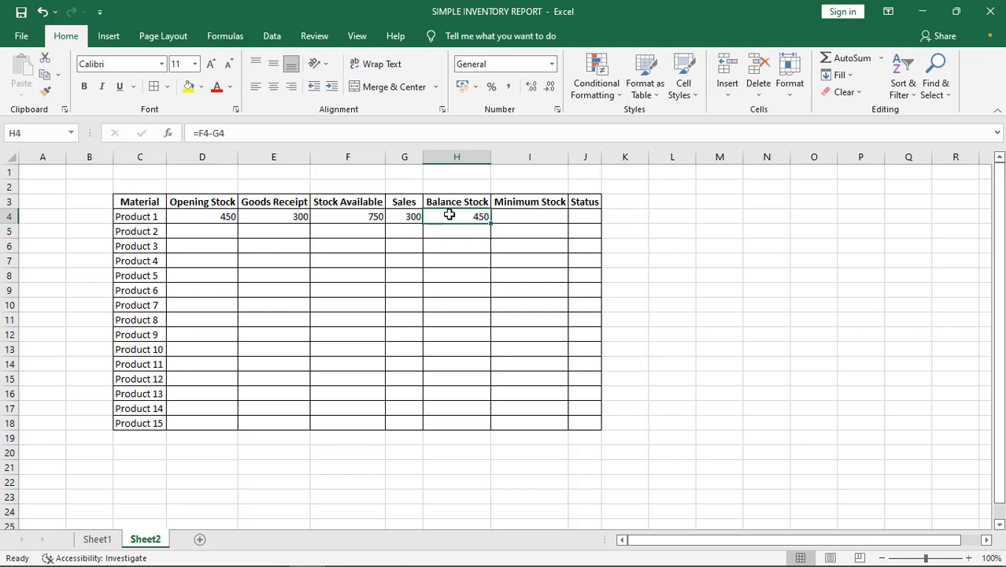
Enter 200 as the Minimum Stock for Product 1 in I4
left_click(546, 217)
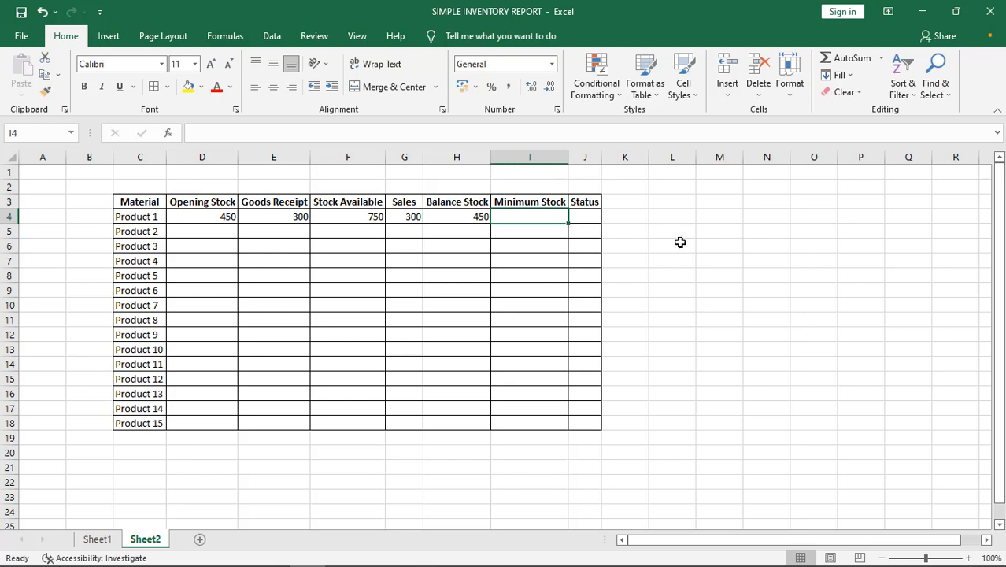
type("200")
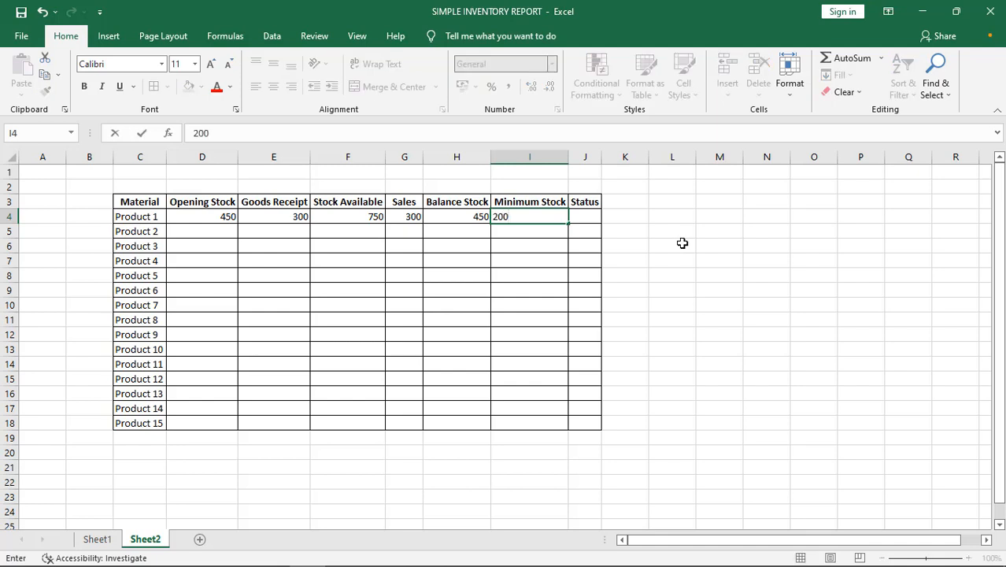
left_click(680, 244)
left_click(506, 217)
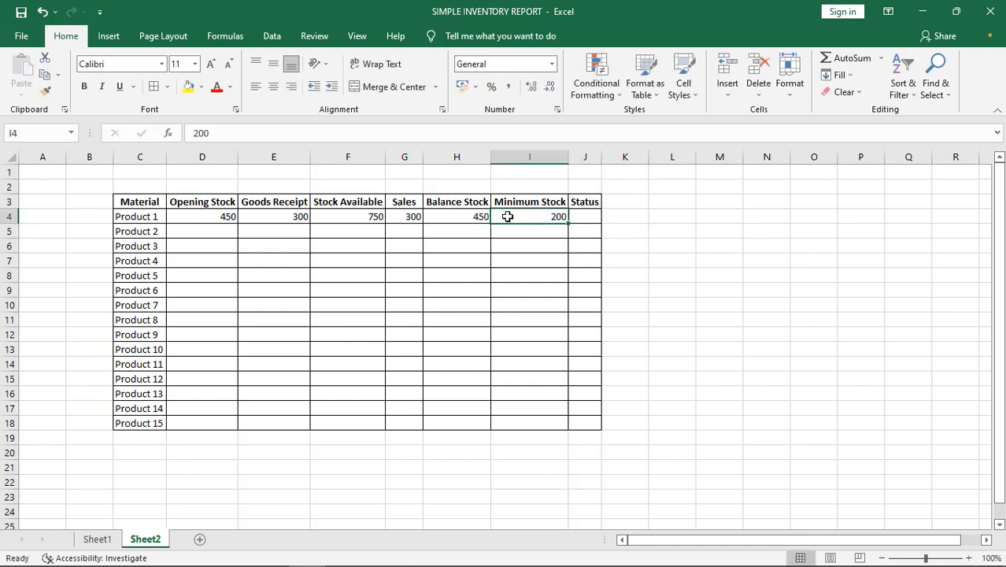
left_click(456, 215)
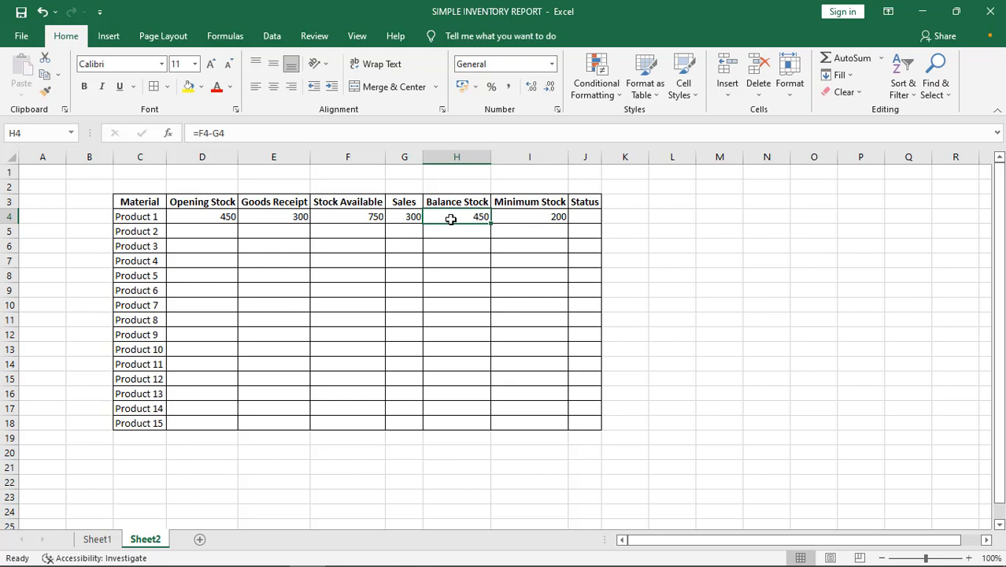
left_click(517, 216)
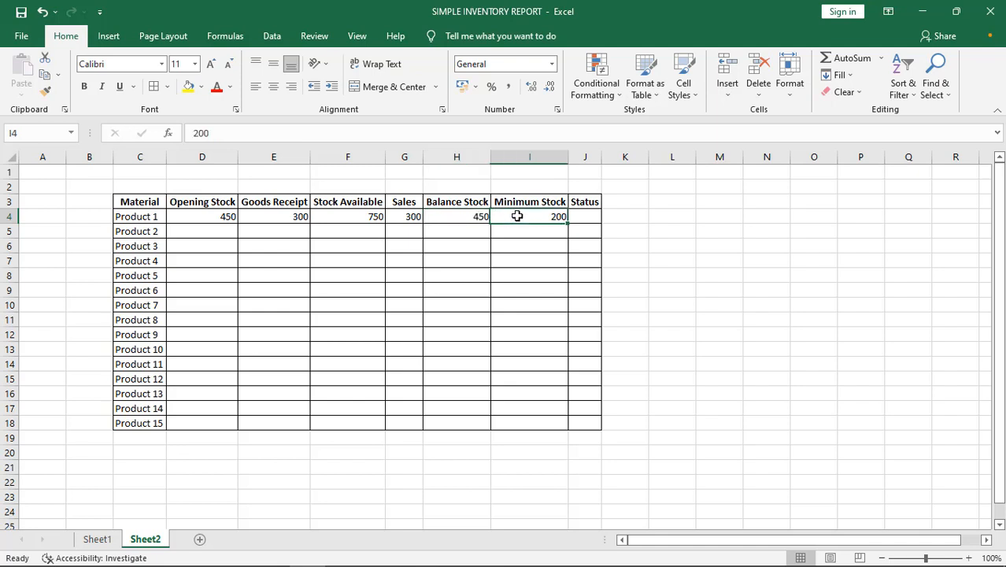
left_click(577, 218)
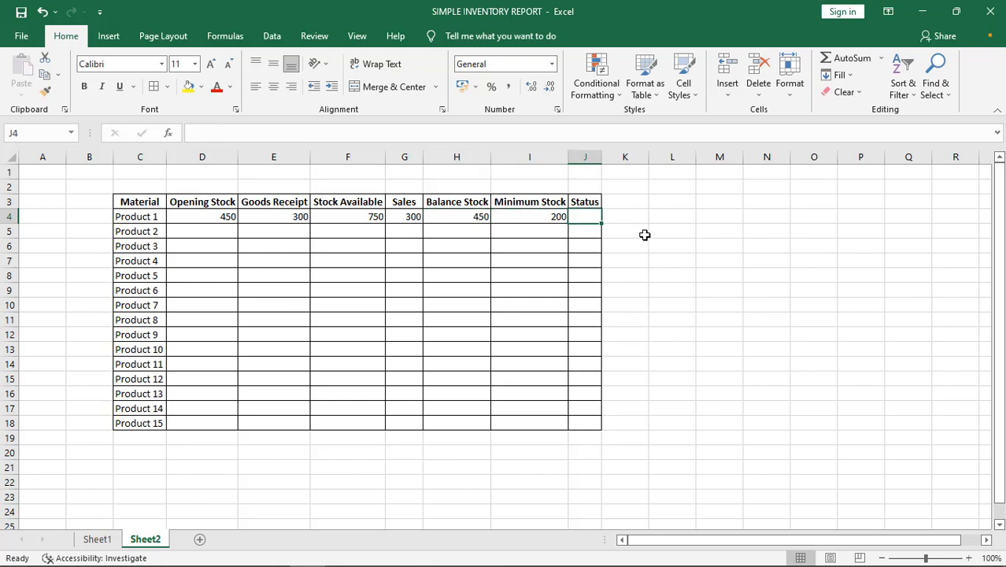
left_click(466, 216)
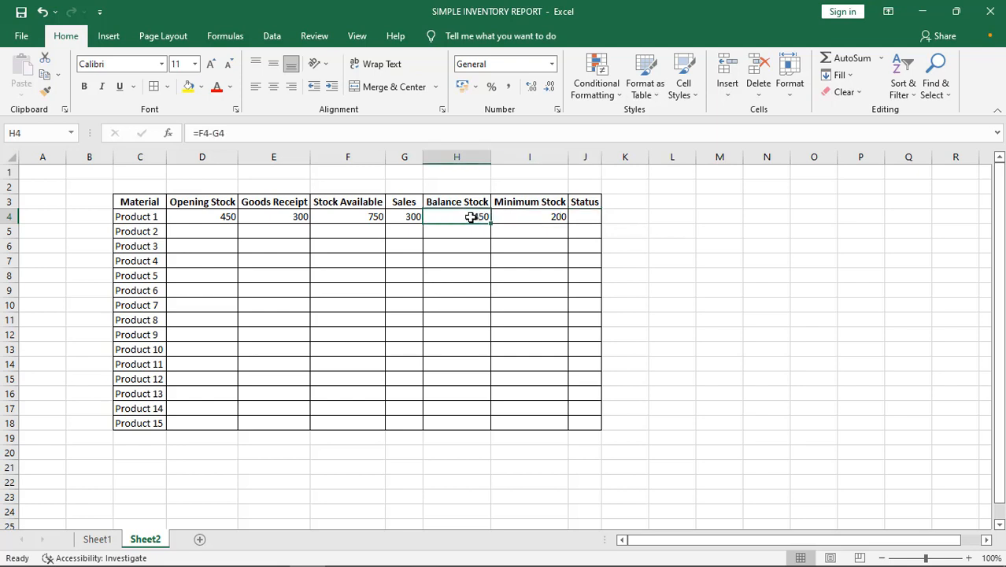
left_click(529, 213)
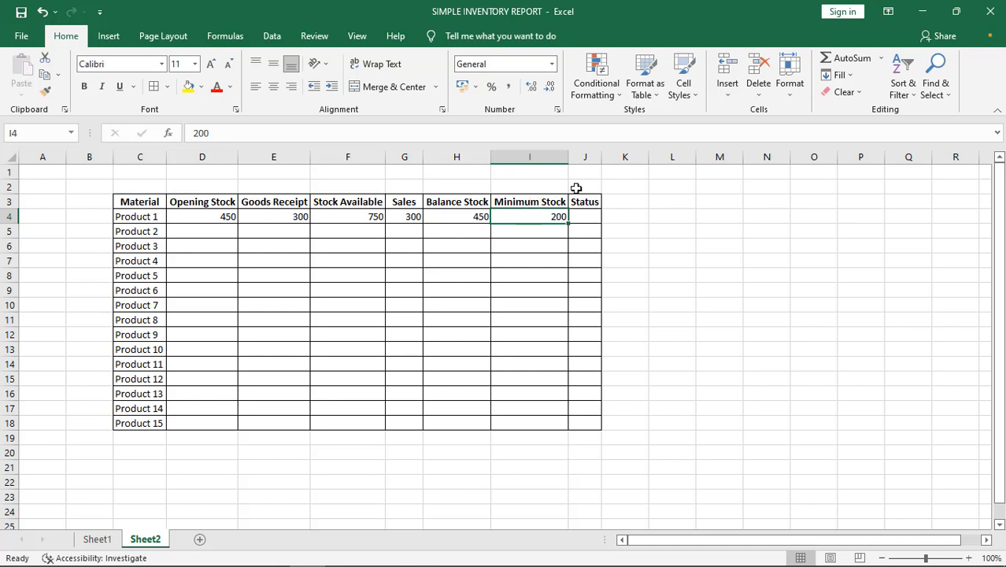
Widen the Status column J slightly beyond its header text
left_click_drag(601, 157, 613, 157)
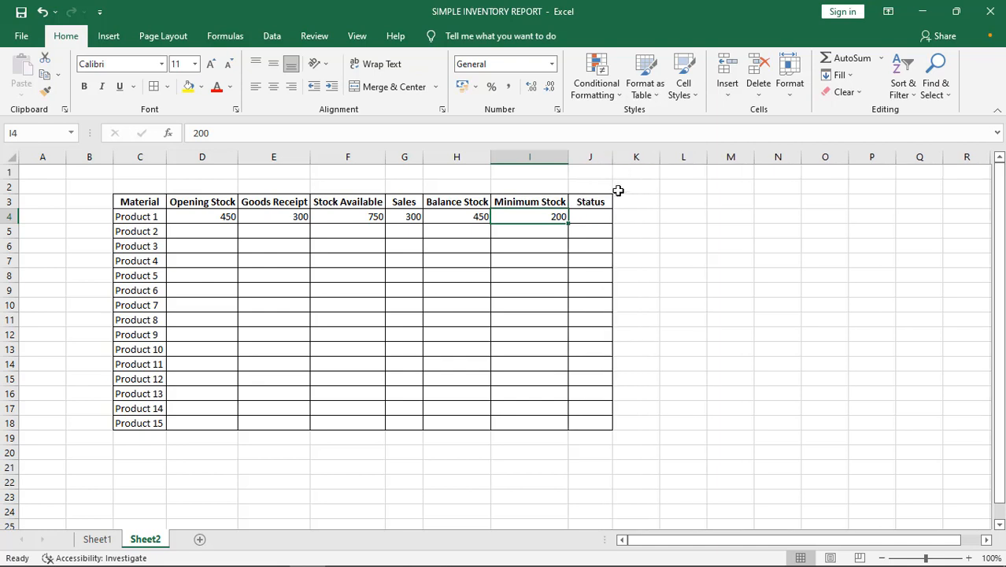
left_click(594, 215)
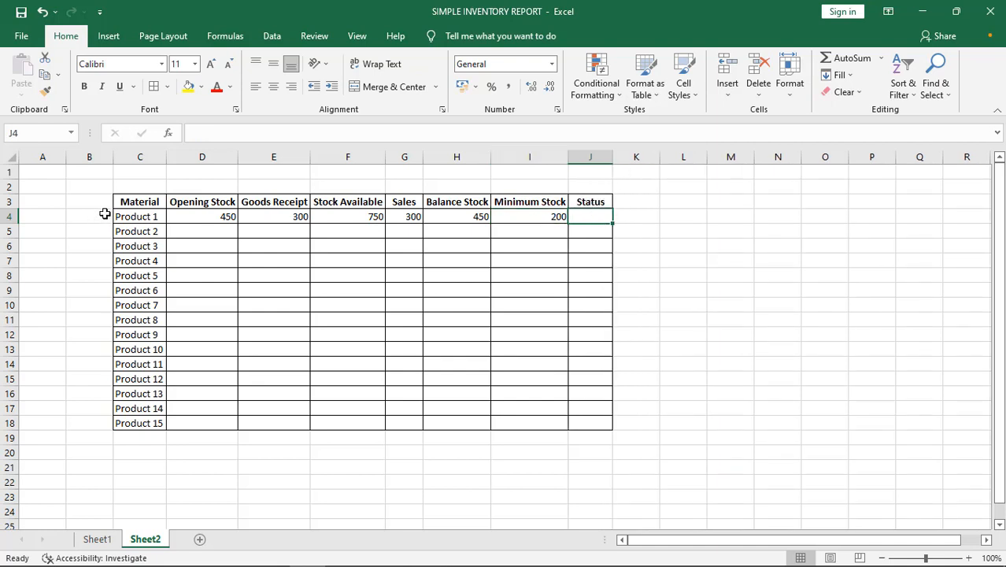
left_click(652, 217)
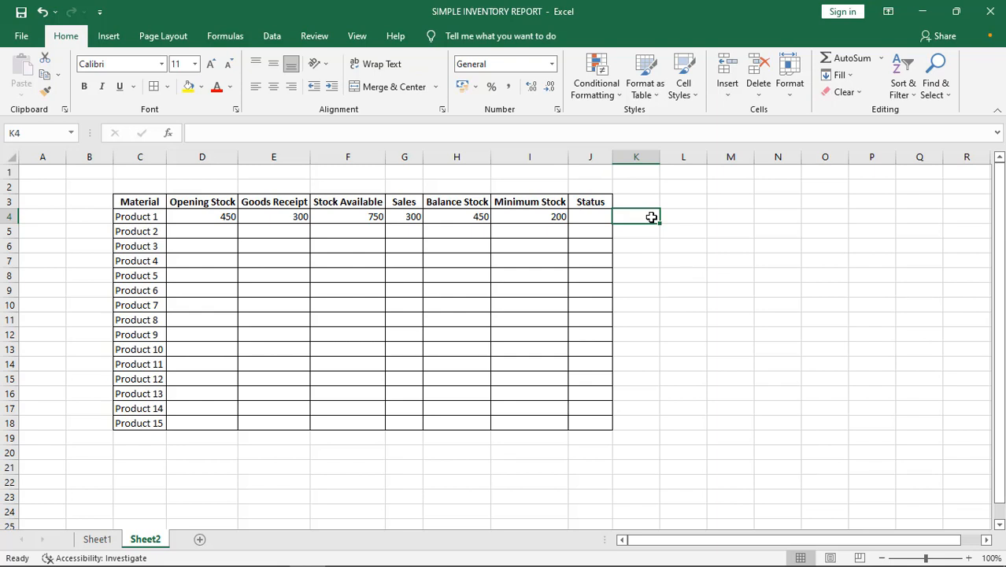
Start an IF formula in Product 1's Status cell J4 that tests whether Balance Stock exceeds Minimum Stock, H4>I4
left_click(596, 215)
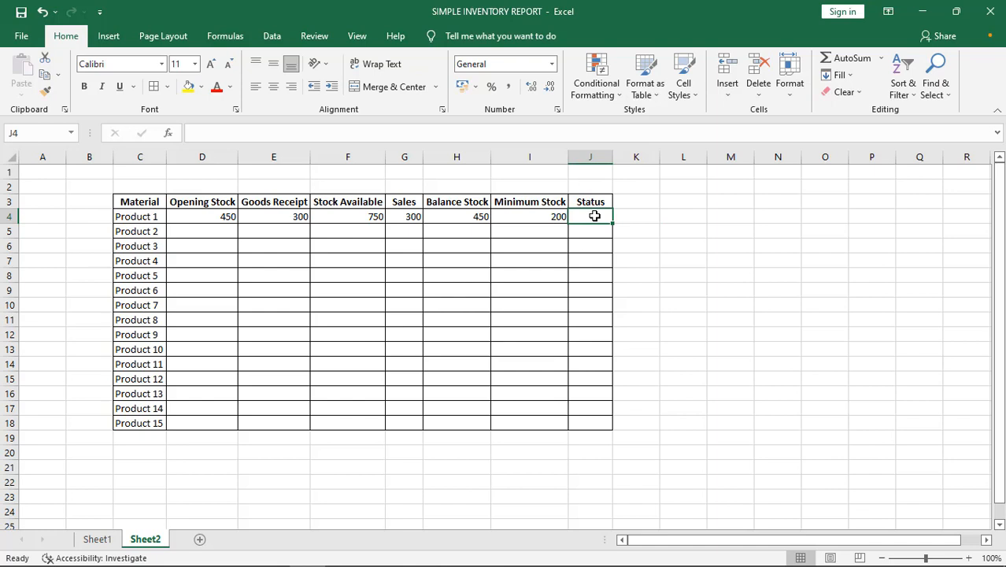
left_click(304, 137)
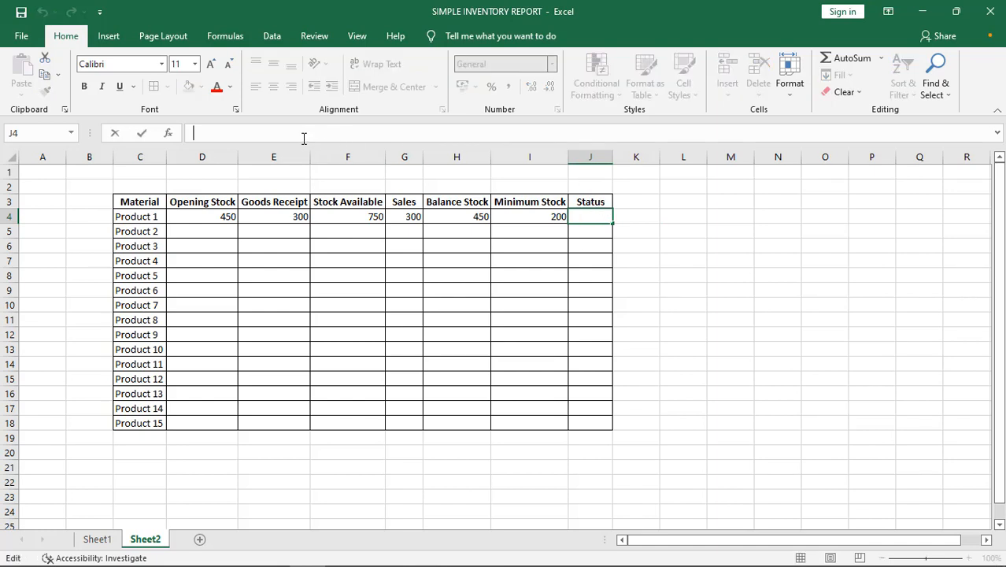
type("=")
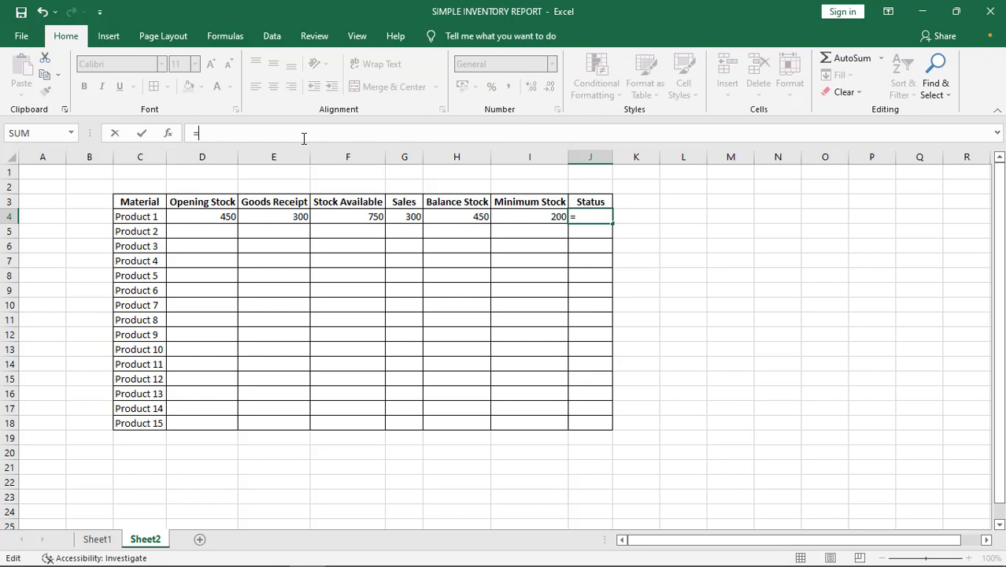
type("if")
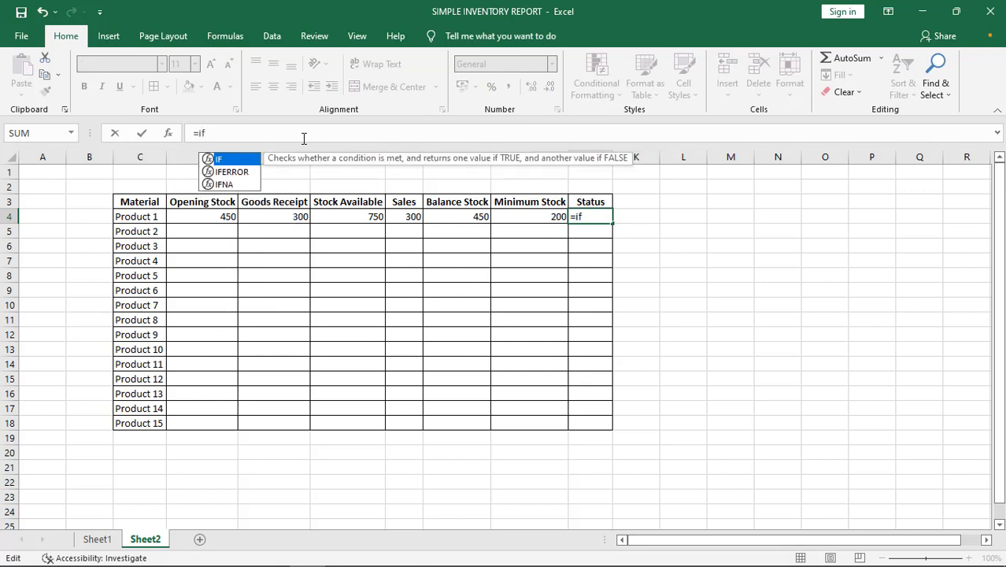
double_click(246, 162)
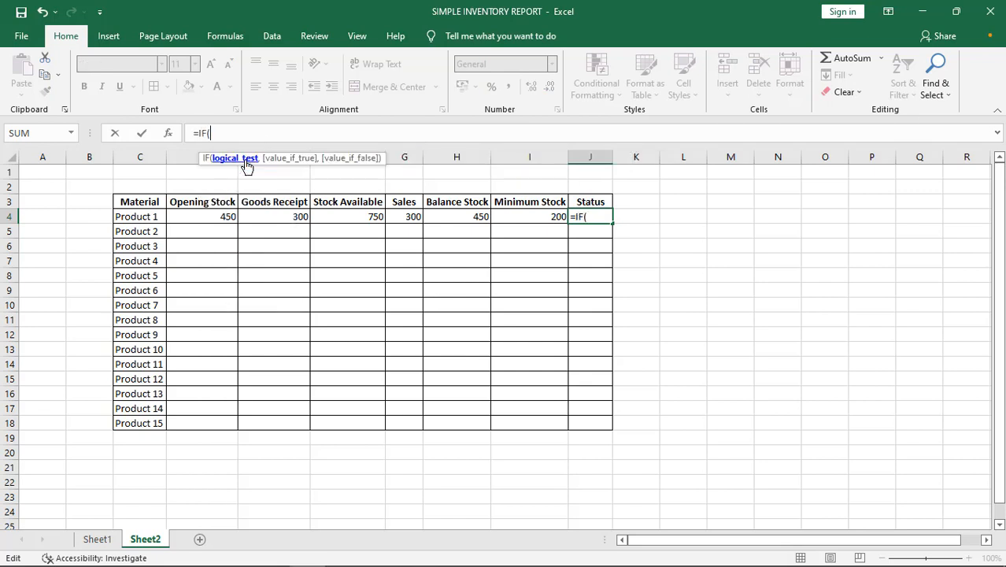
left_click(457, 218)
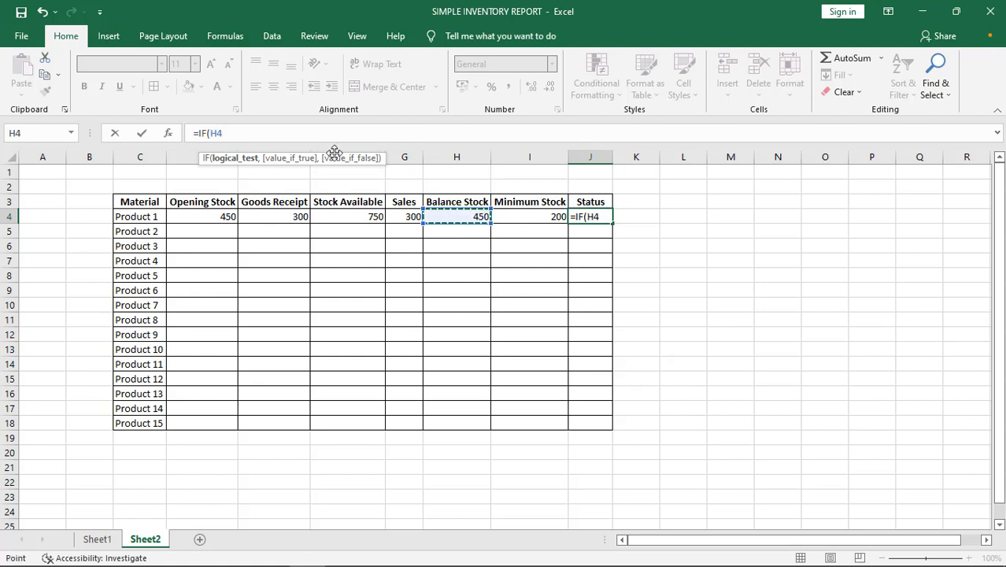
type(">")
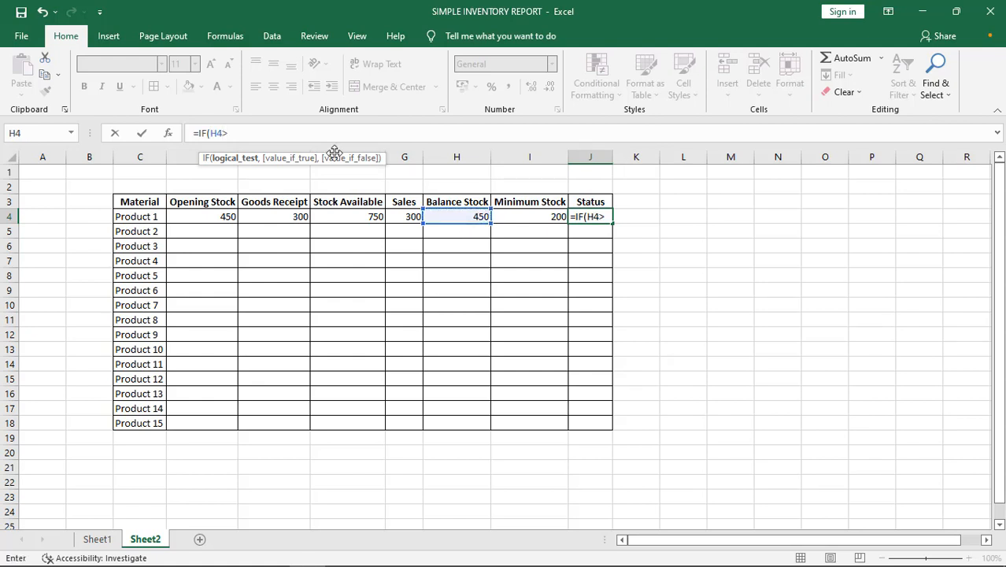
left_click(521, 219)
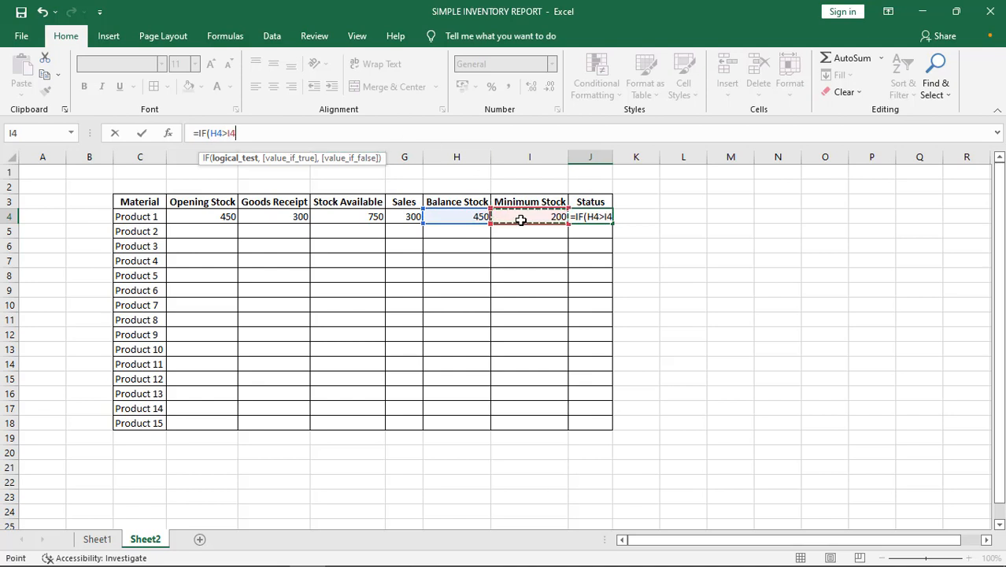
Complete the J4 formula so it returns "STOCK AVAILABLE" when the test is true and "LOW STOCK" when false
type(",")
type(",")
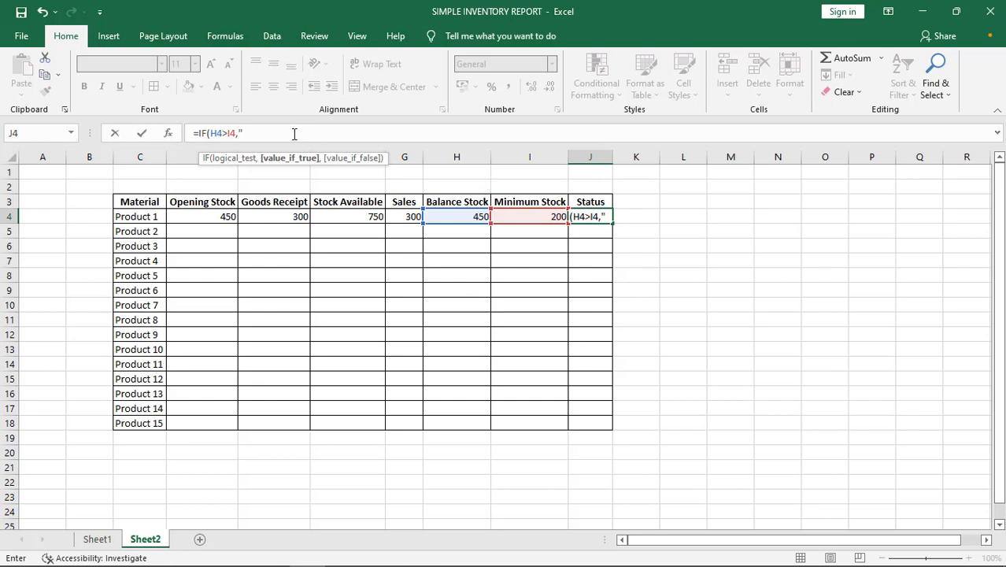
type("\"STOCK AVAILABLE\",")
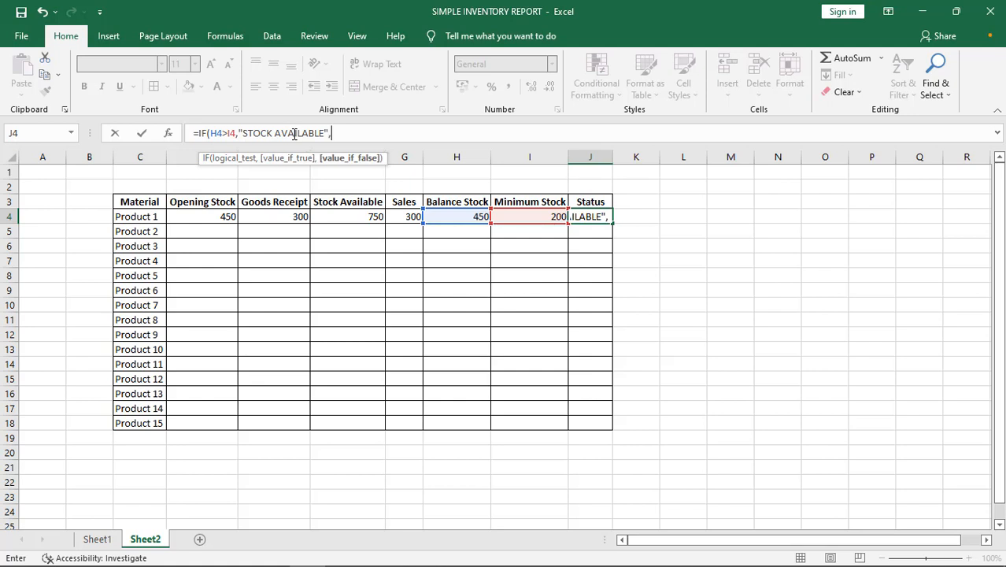
type("\"LOW STOCK")
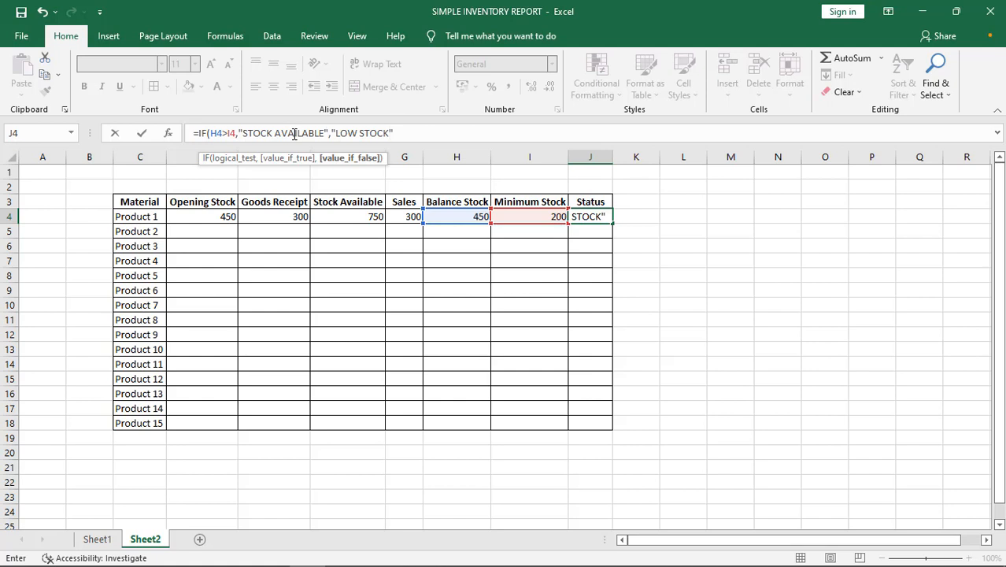
type("\")")
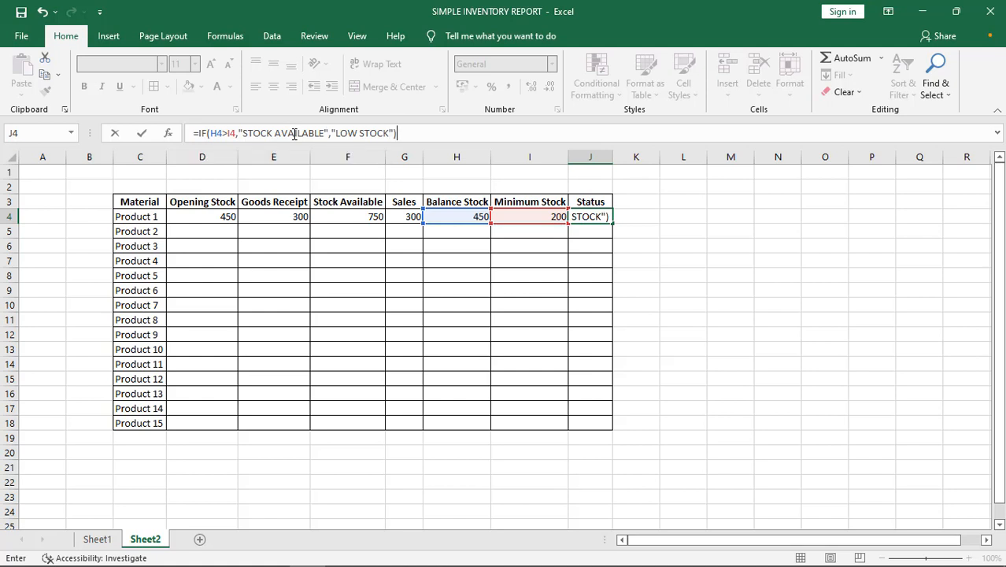
key("Return")
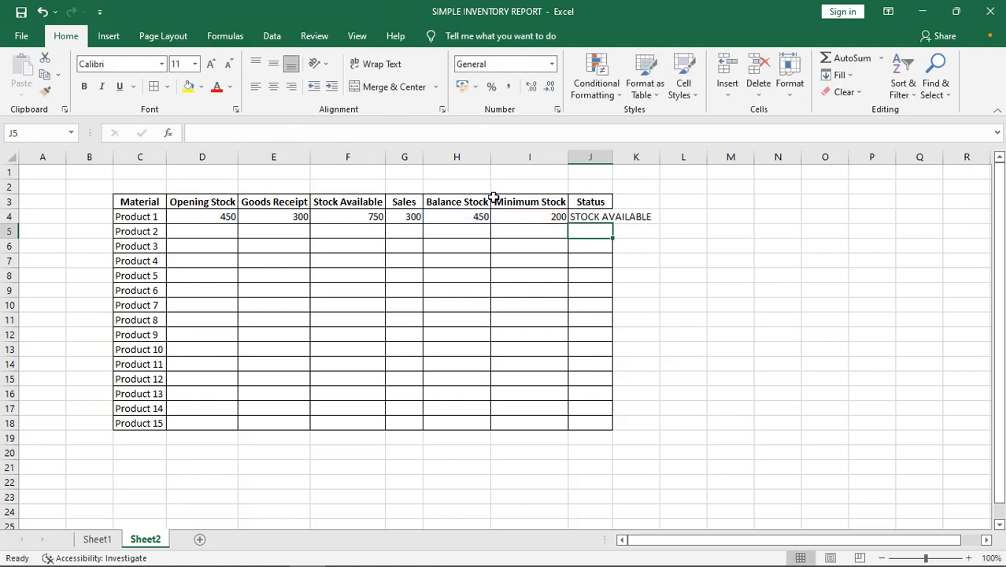
Fit the Status column J to its contents and review the formulas in J4 and H4
left_click_drag(526, 287, 540, 277)
double_click(612, 157)
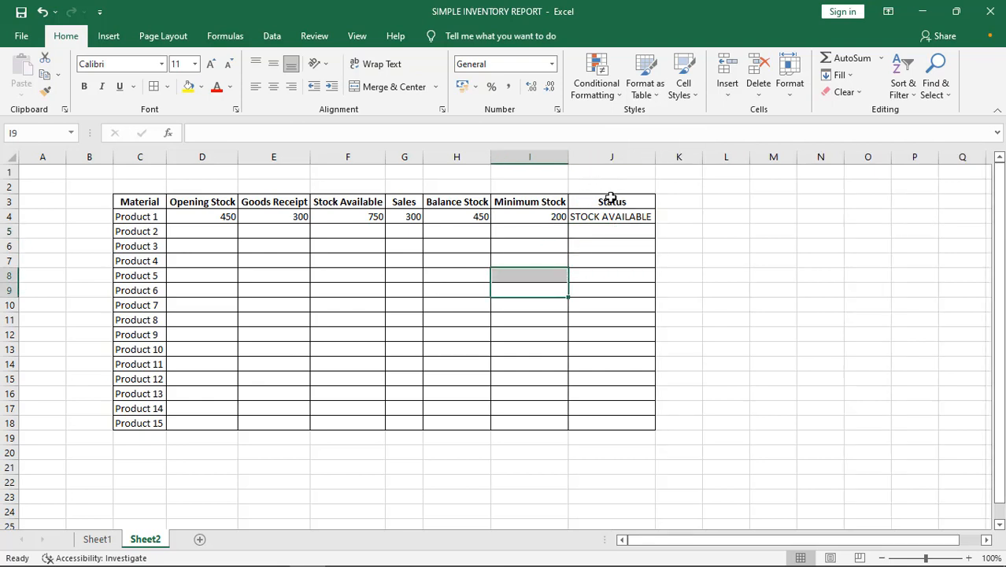
left_click(600, 216)
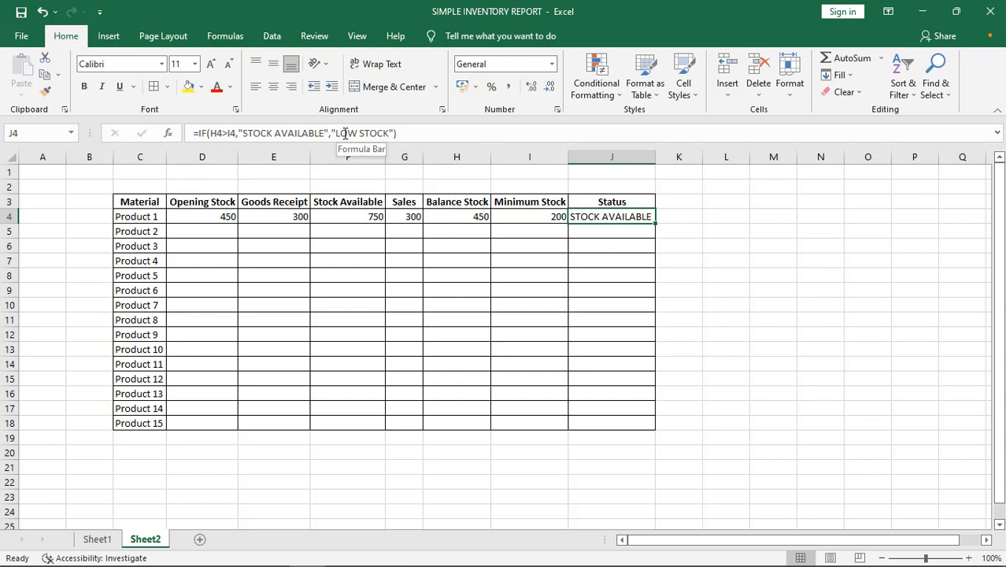
left_click(463, 218)
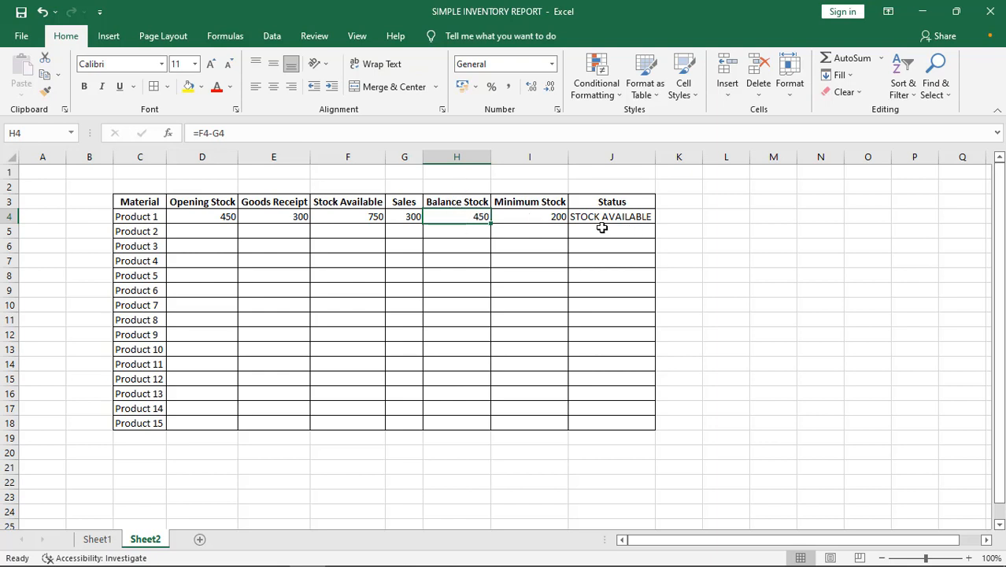
Enter 400 as Product 2's Opening Stock in D5 and 200 as its Goods Receipt in E5
left_click(221, 229)
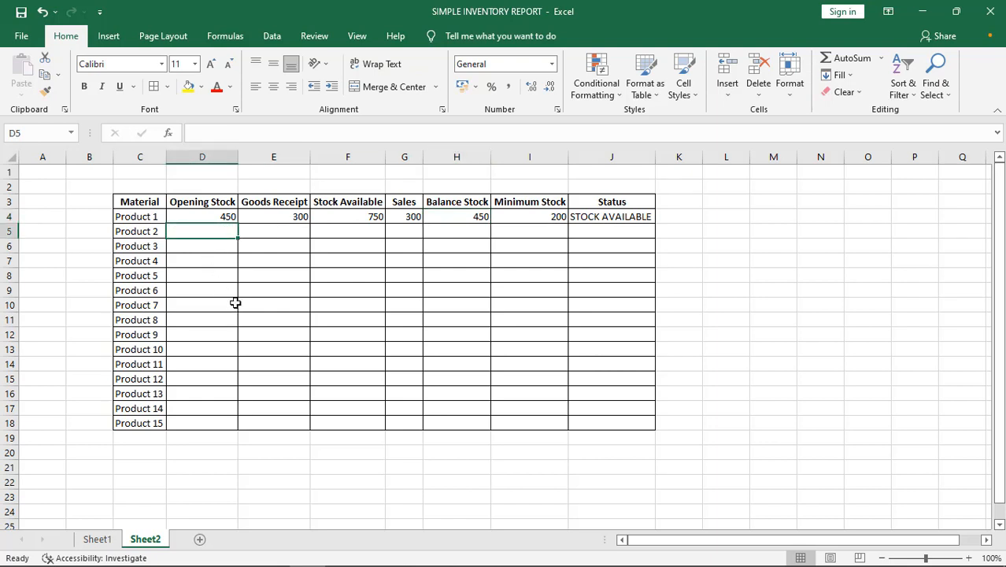
type("400")
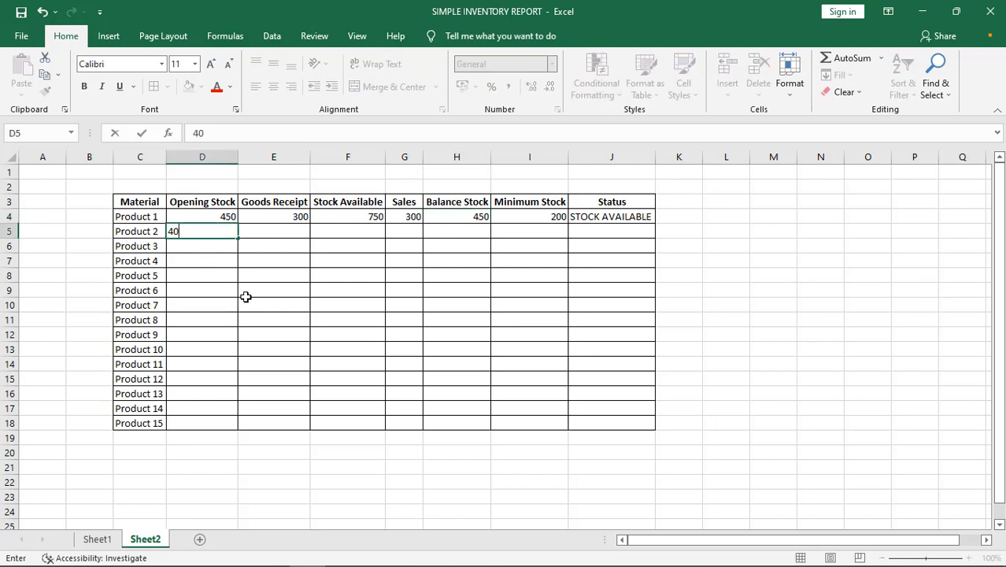
left_click(284, 230)
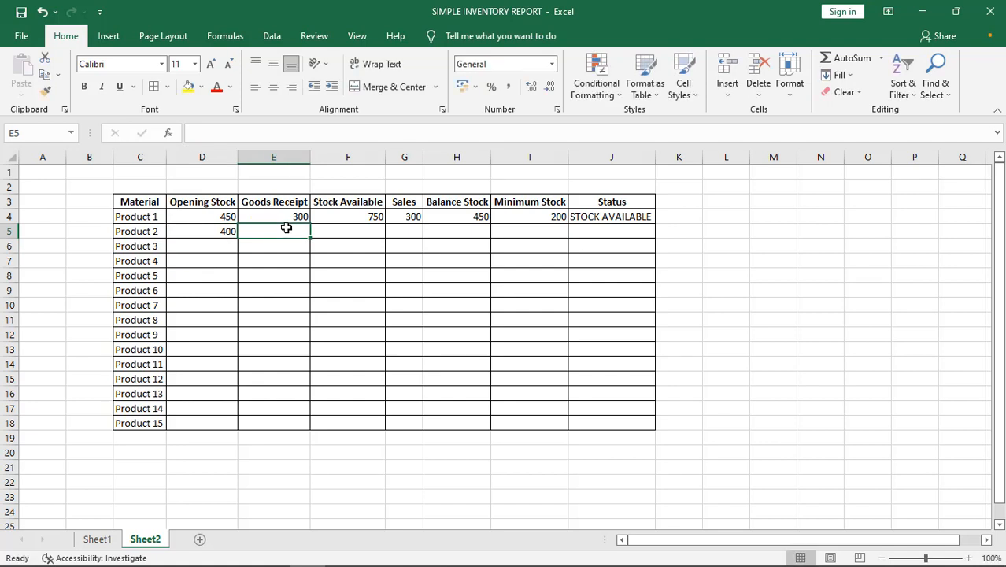
type("200")
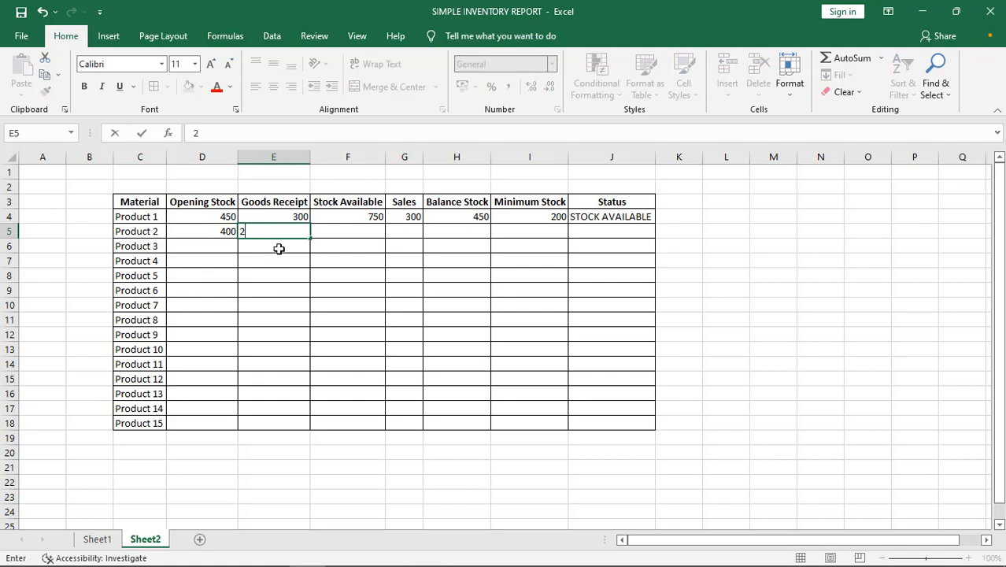
Calculate Product 2's Stock Available in F5 by adding opening stock and goods receipt with =D5+E5
left_click(353, 232)
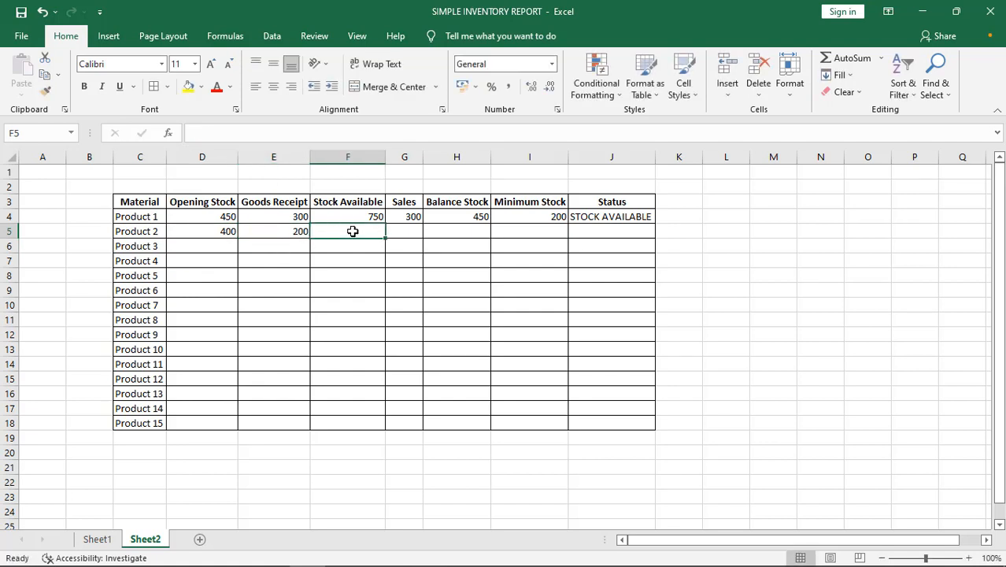
type("=")
left_click(217, 232)
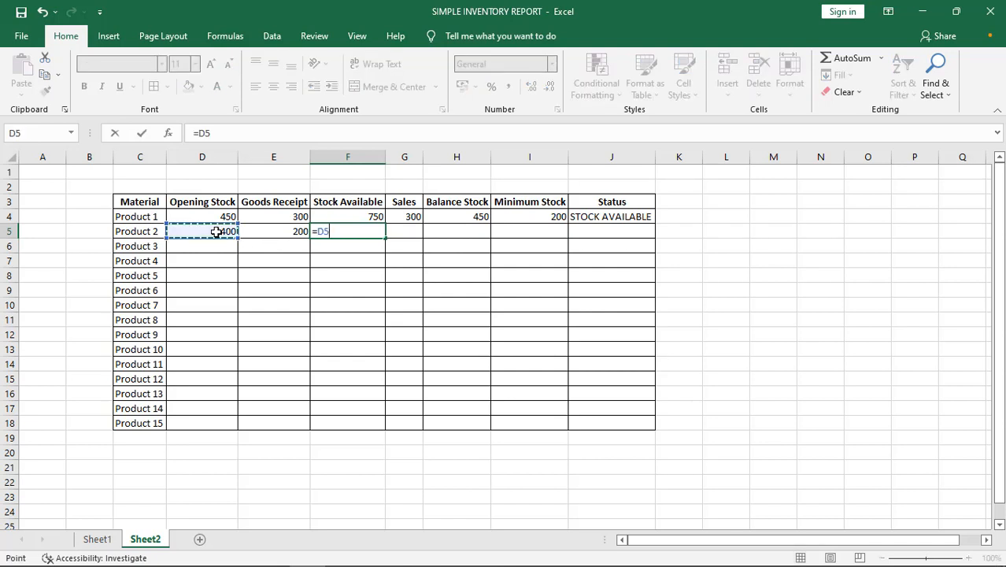
type("_")
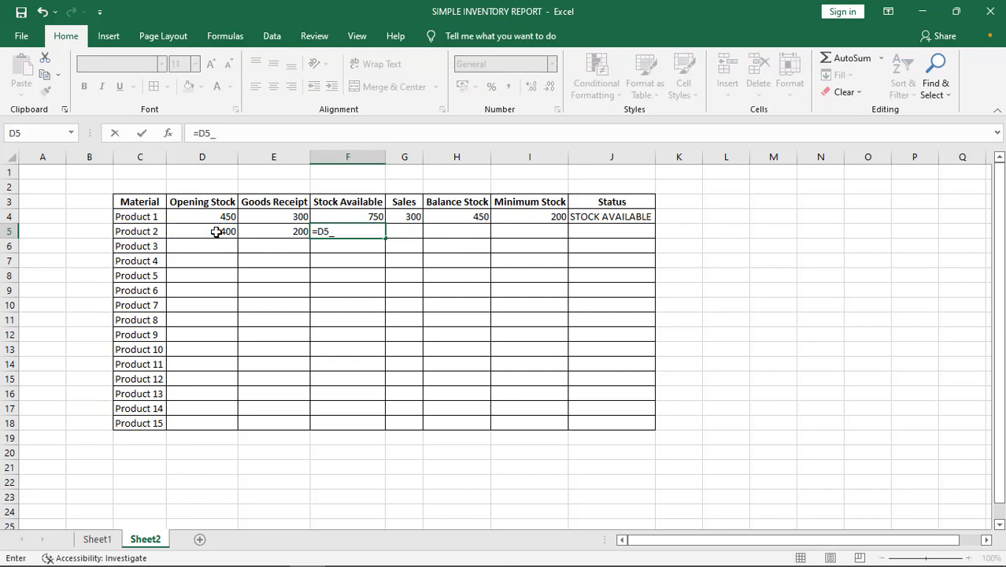
key("BackSpace")
type("+")
left_click(272, 229)
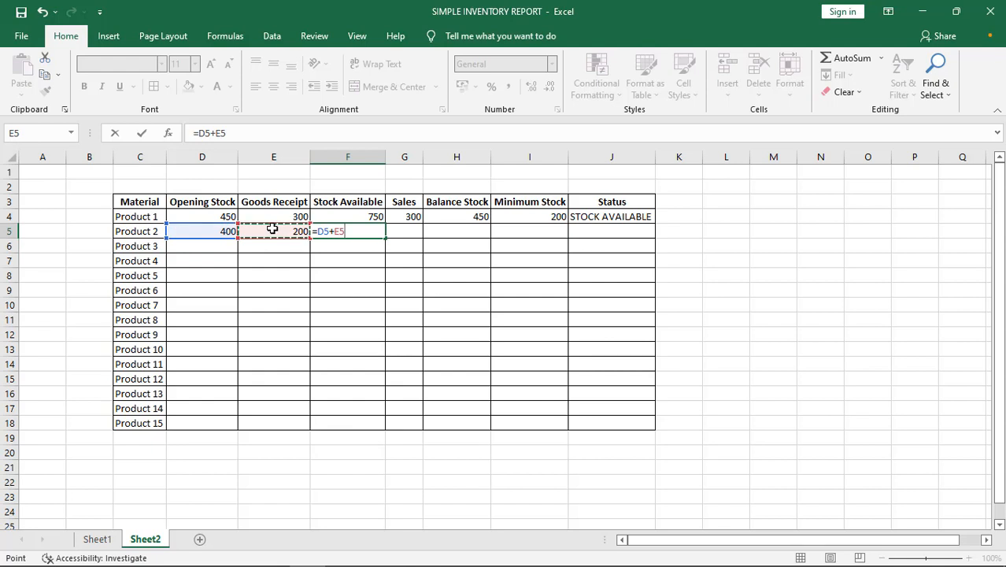
key("Return")
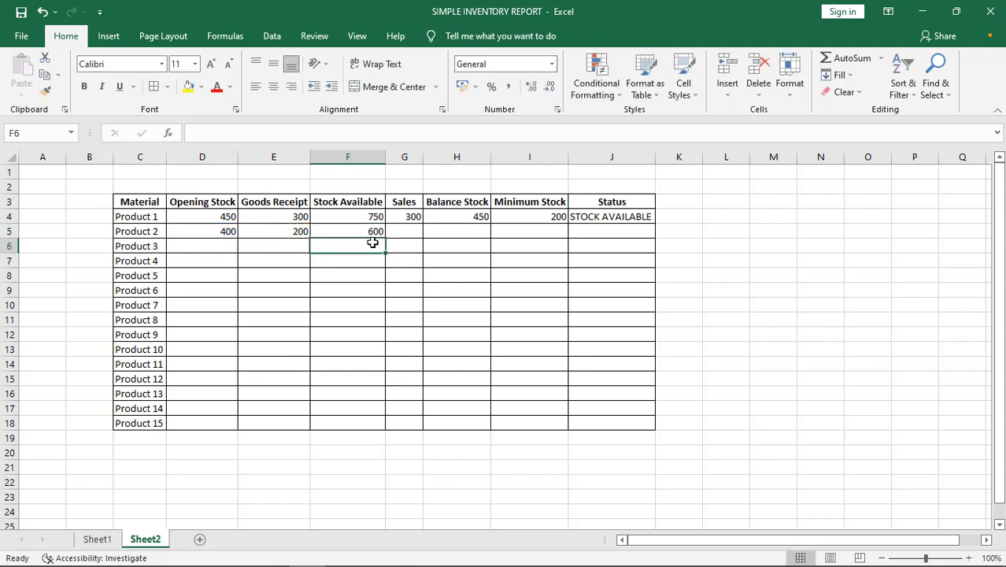
Enter 150 as Product 2's Sales in G5 and calculate its Balance Stock in H5 with =F5-G5
left_click(401, 228)
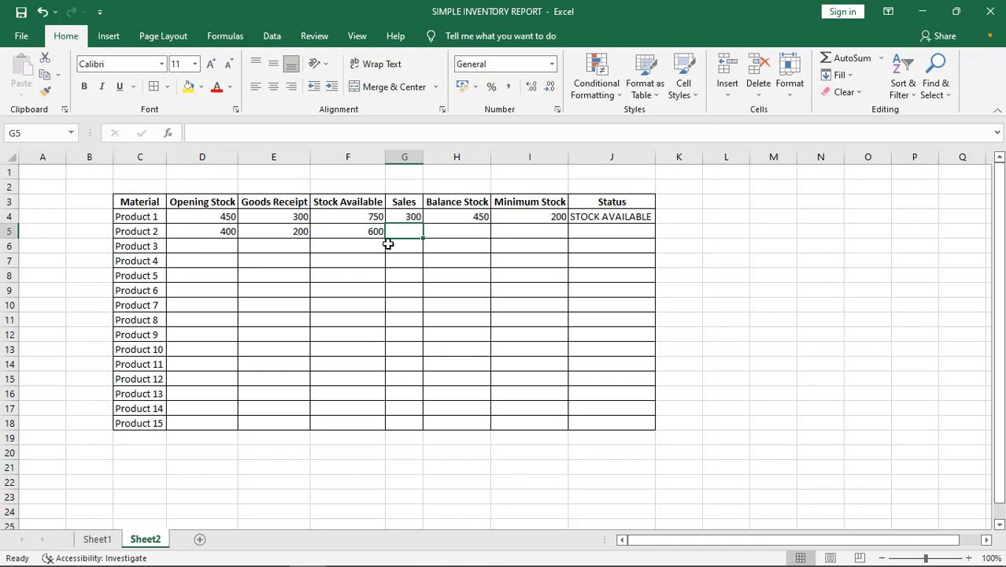
type("150")
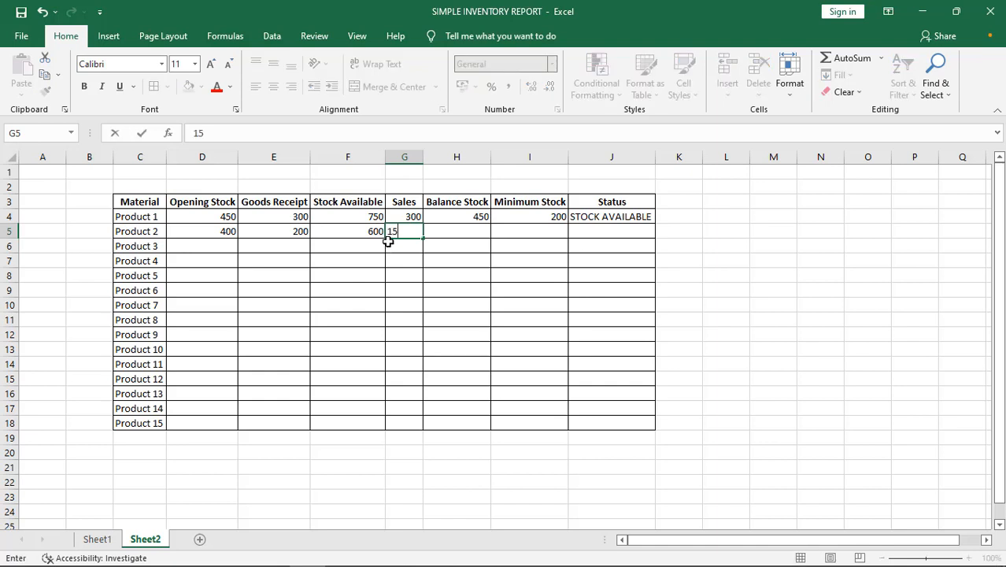
left_click(475, 232)
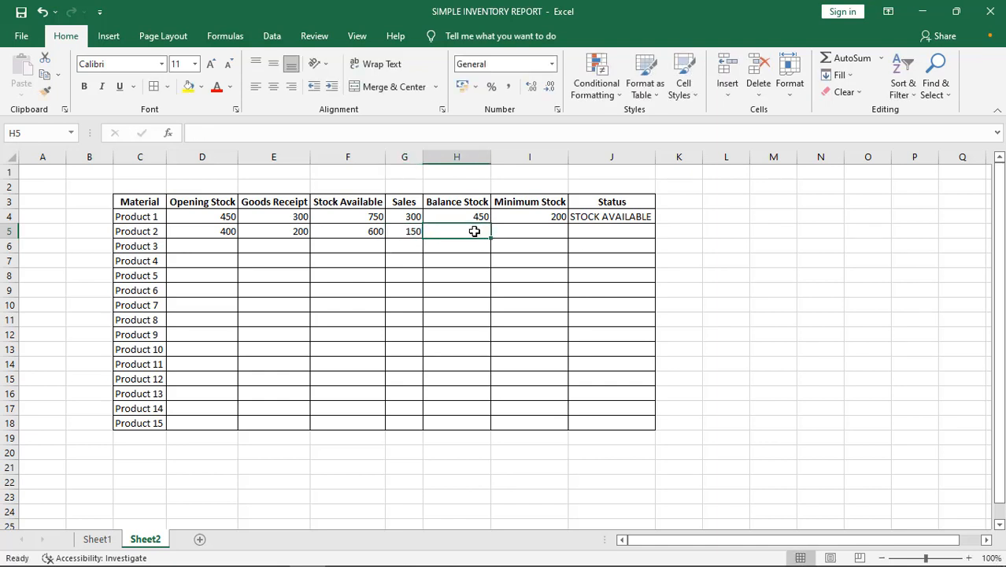
type("=")
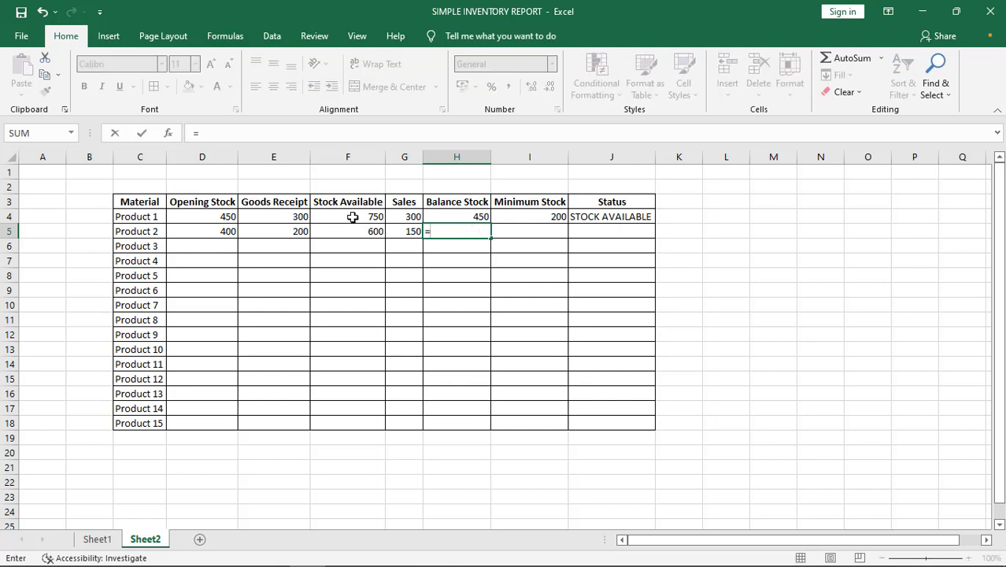
left_click(355, 232)
type("=")
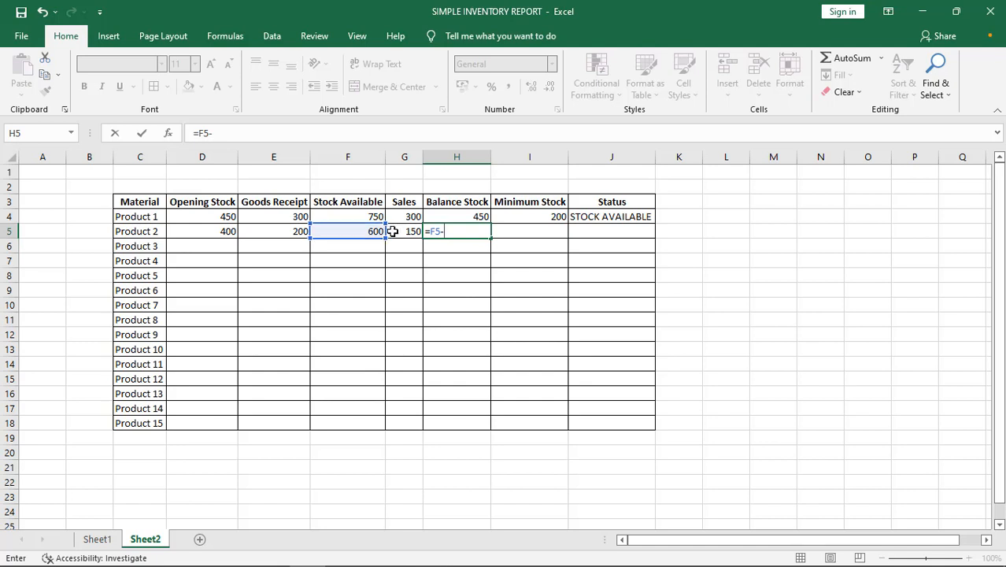
left_click(396, 229)
key("Return")
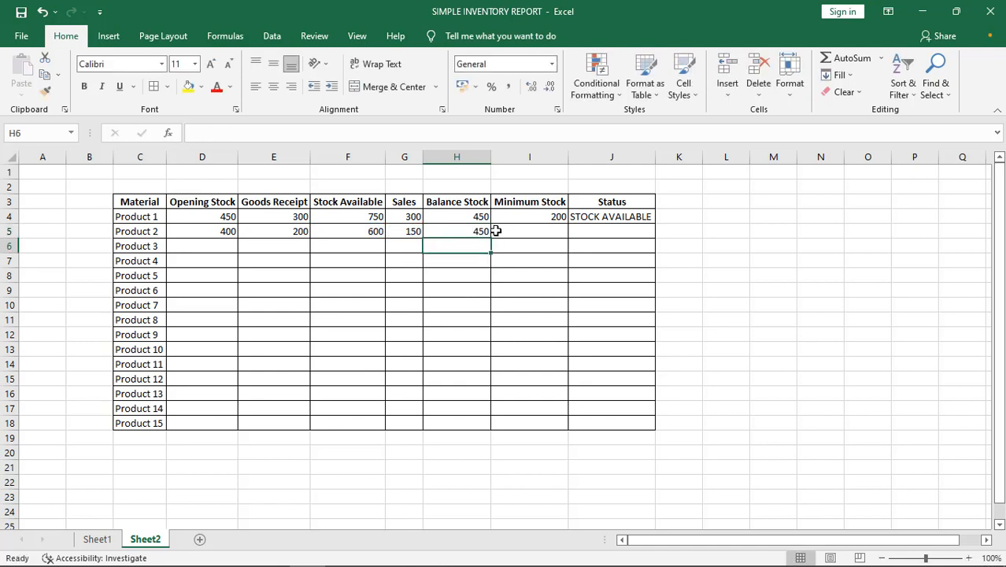
Change Product 2's Sales in G5 to 250
left_click(405, 232)
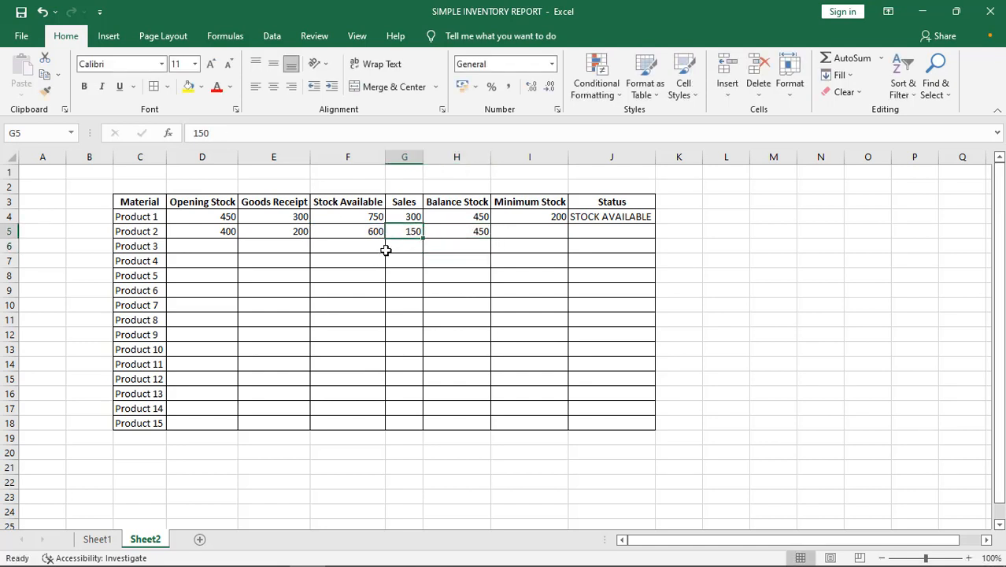
type("250")
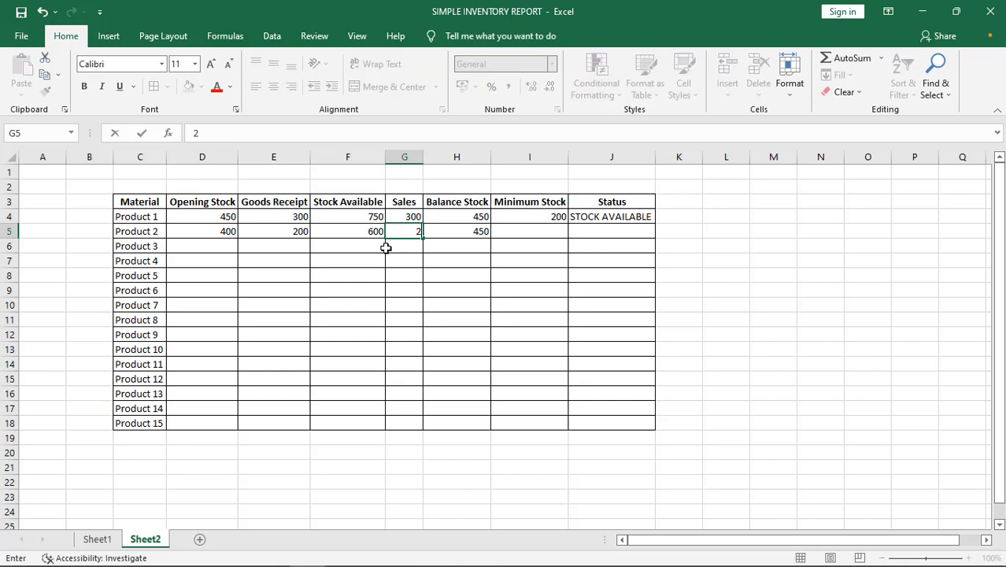
left_click(443, 291)
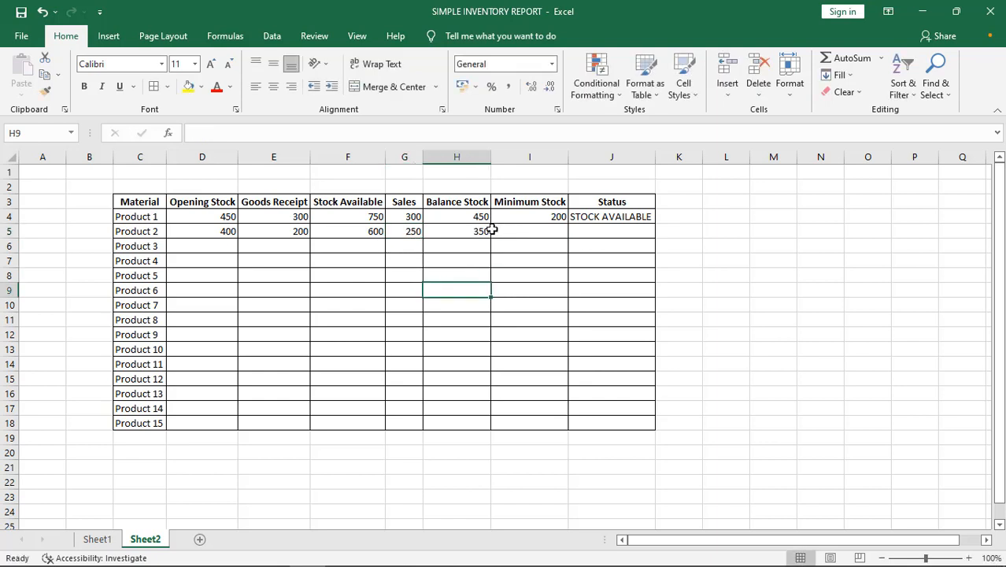
Enter 500 as Product 2's Minimum Stock in I5
left_click(524, 230)
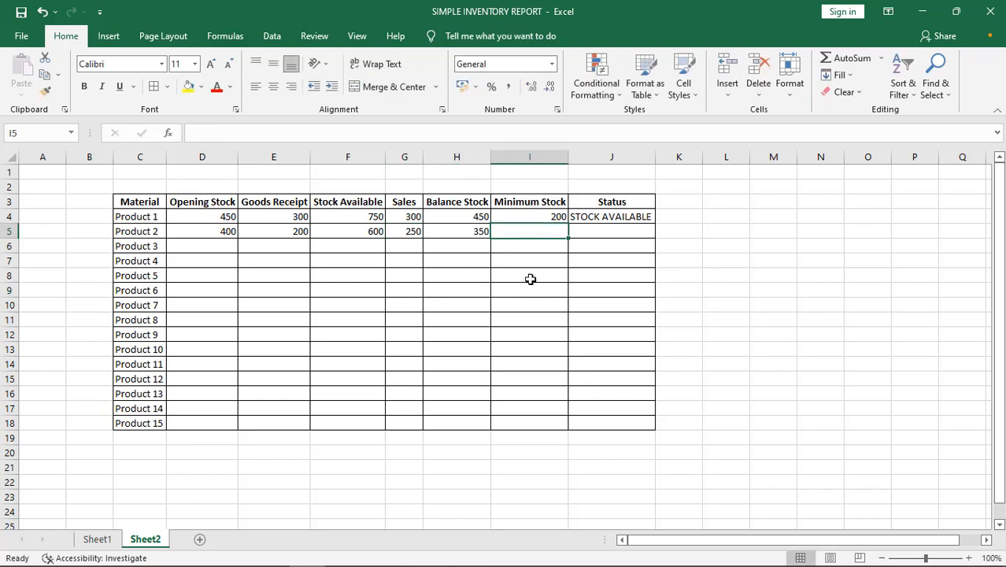
type("500")
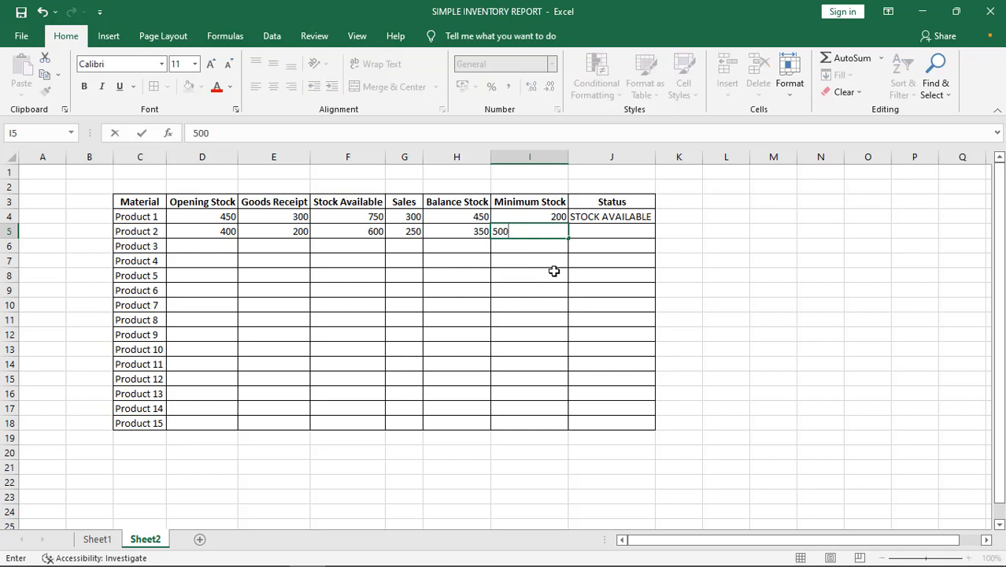
left_click(553, 271)
Start Product 2's Status formula in J5 as an IF with the logical test H5>I5, using Product 1's formula in J4 as reference
left_click(595, 234)
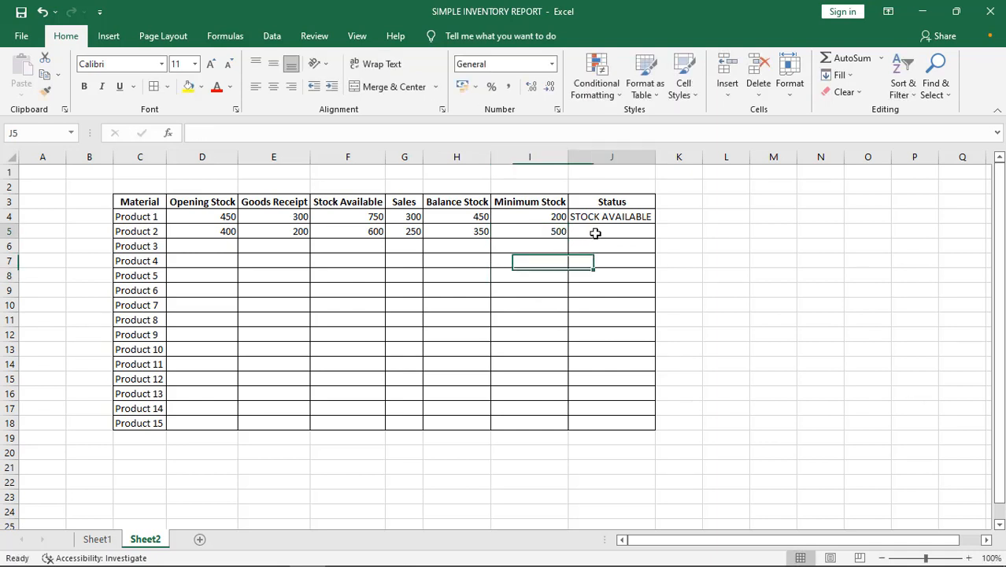
left_click(598, 217)
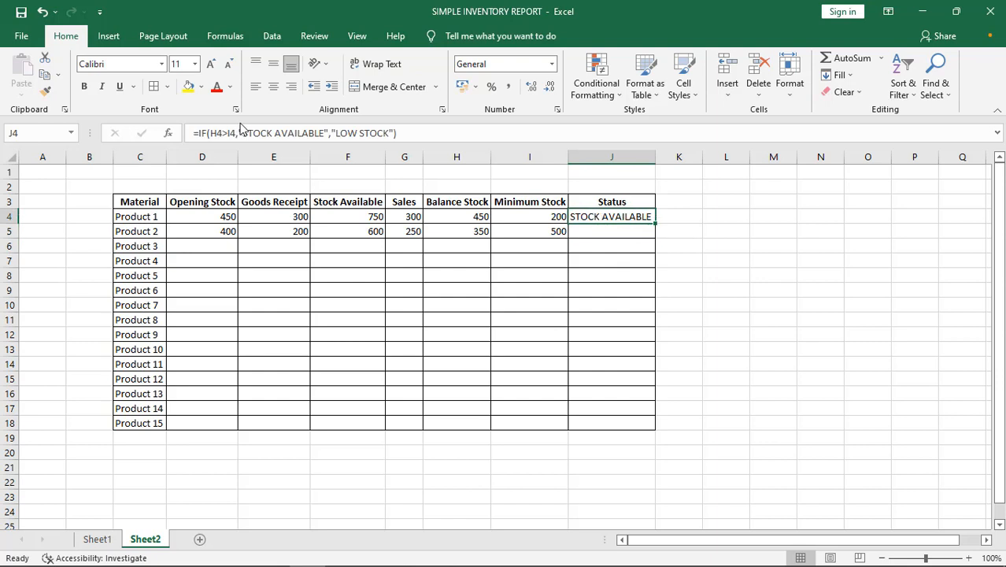
left_click(594, 234)
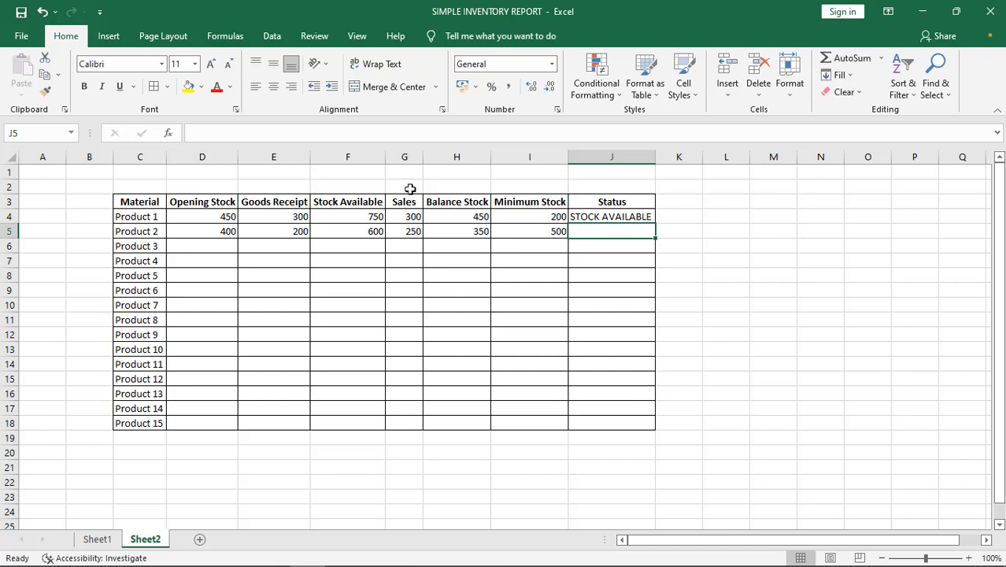
left_click(299, 134)
type("=")
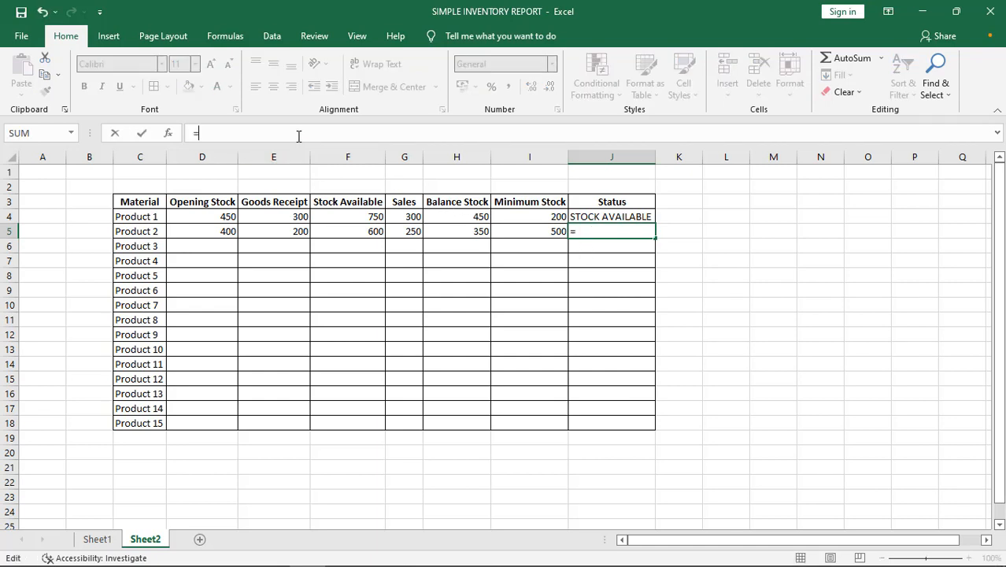
type("IF")
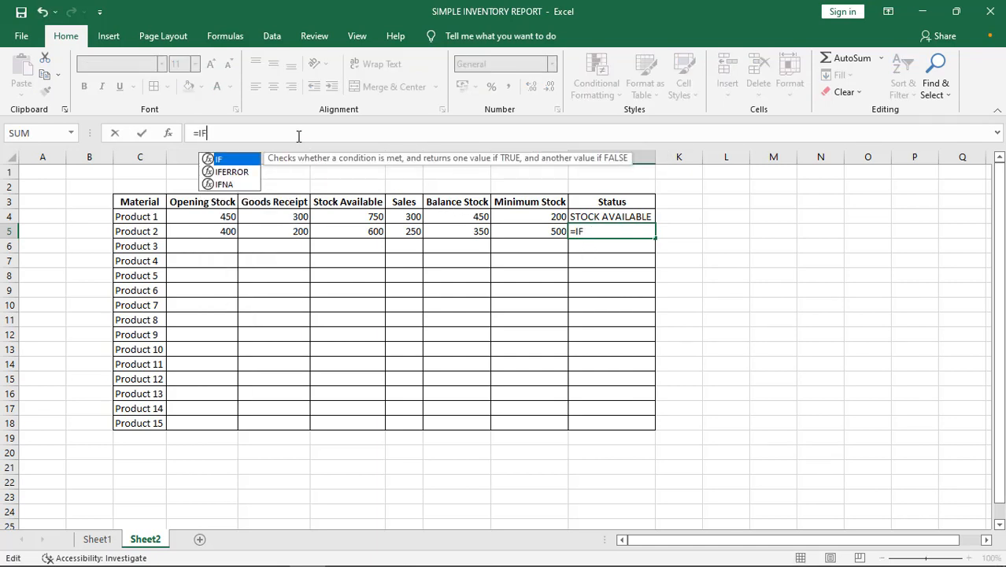
type(")")
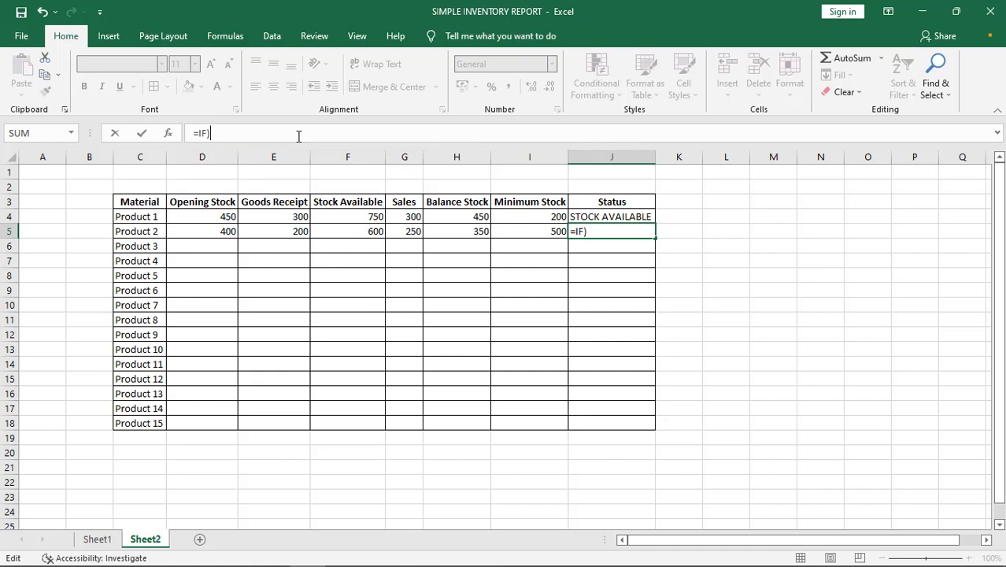
key("BackSpace")
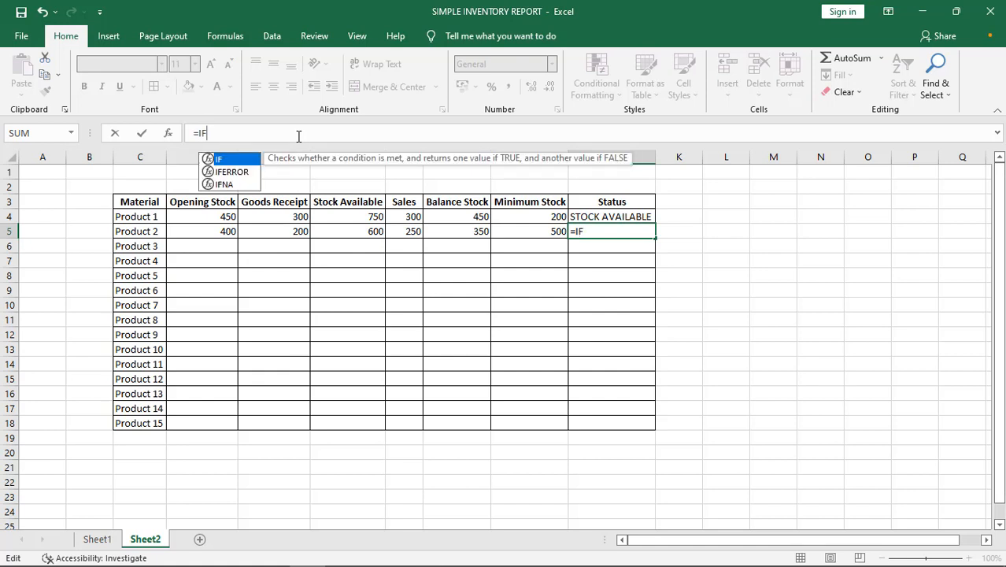
double_click(241, 162)
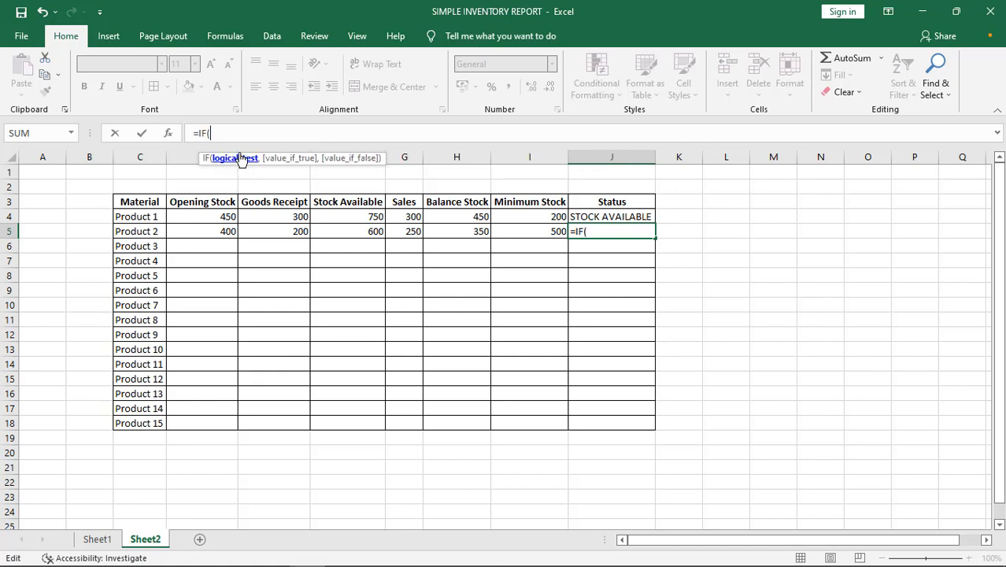
left_click(446, 231)
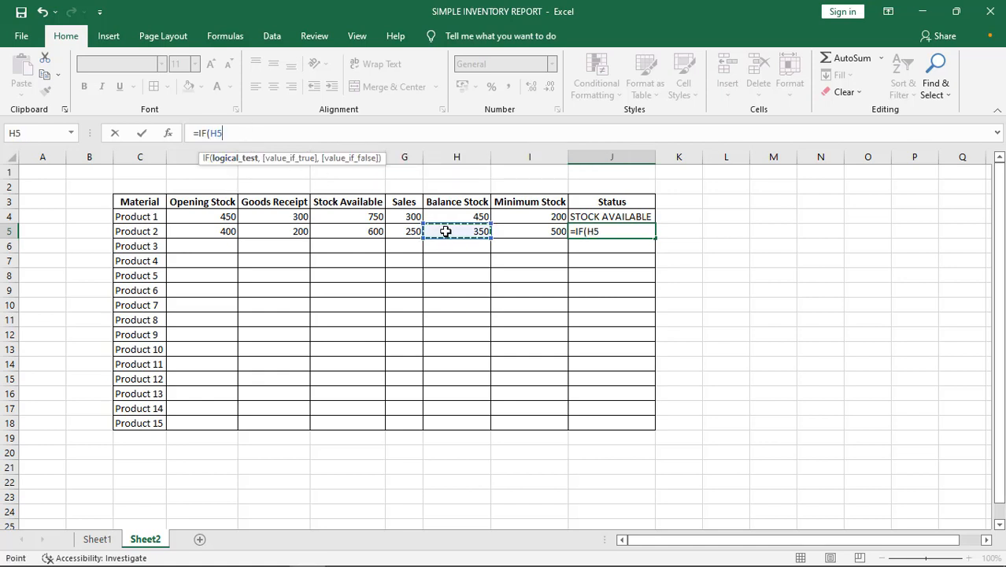
type(">")
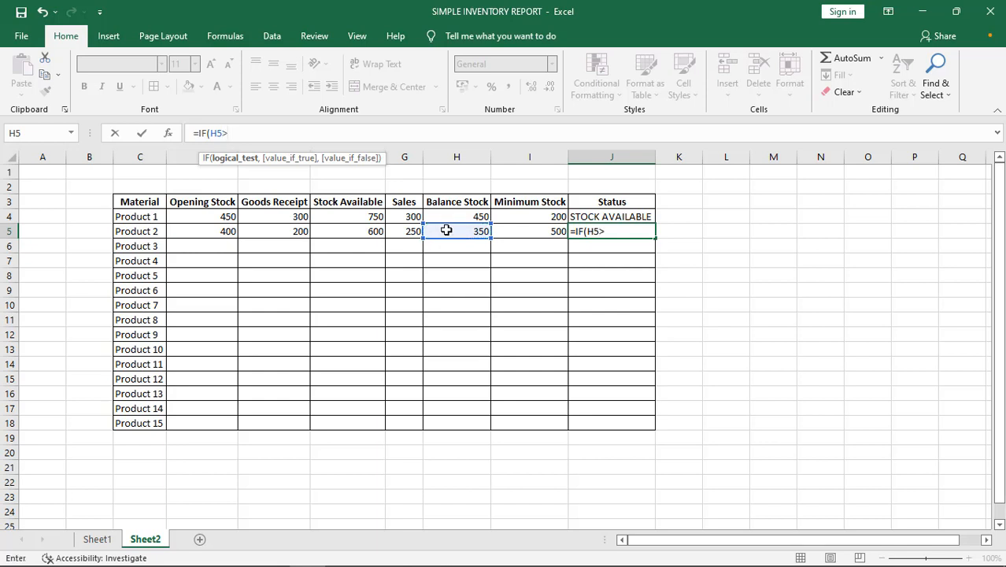
left_click(523, 230)
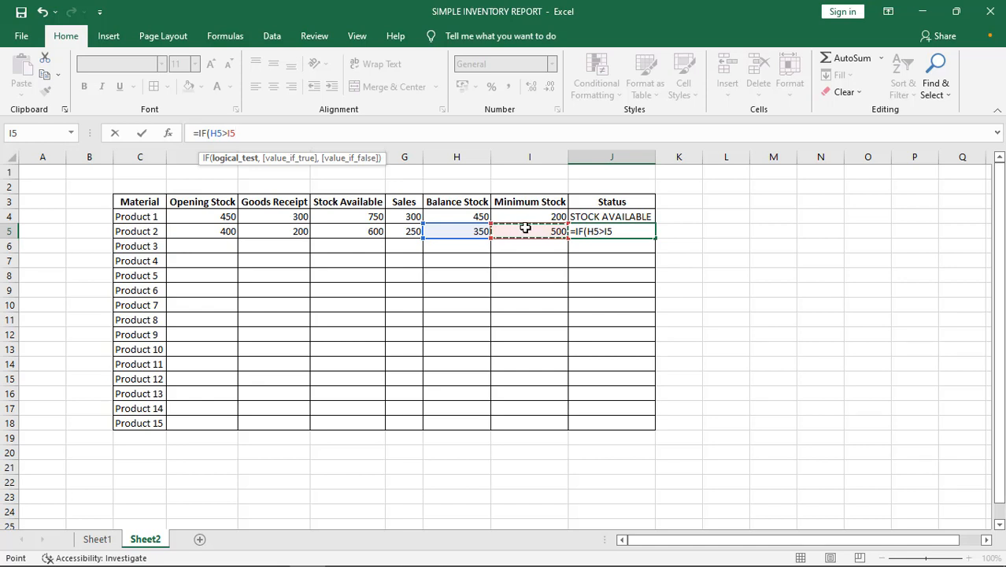
Complete the IF formula in J5 with "STOCK AVAILABLE" as the true value and "LOW STOCK" as the false value
type(",")
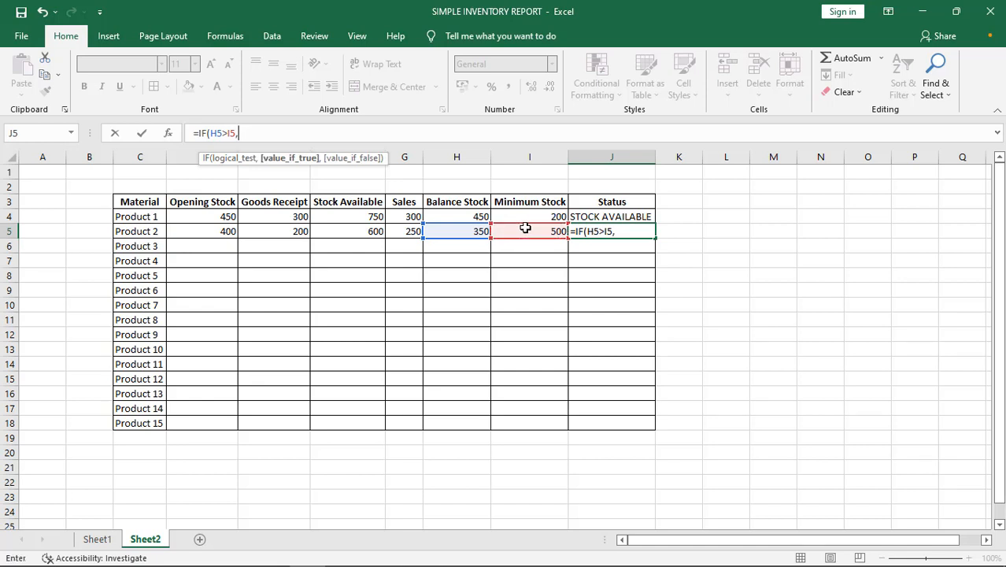
type("\"STOCK AVA")
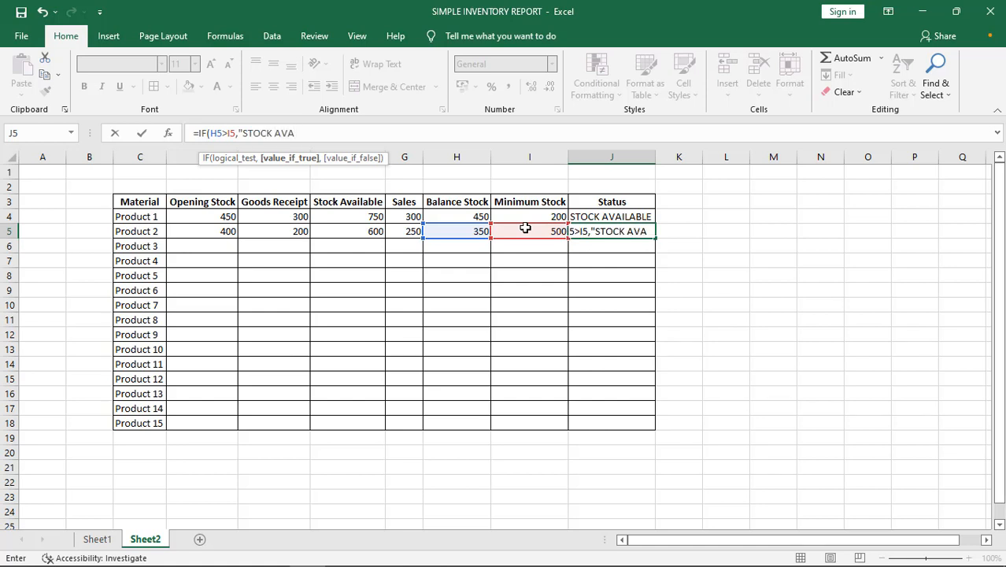
type("ILABLE")
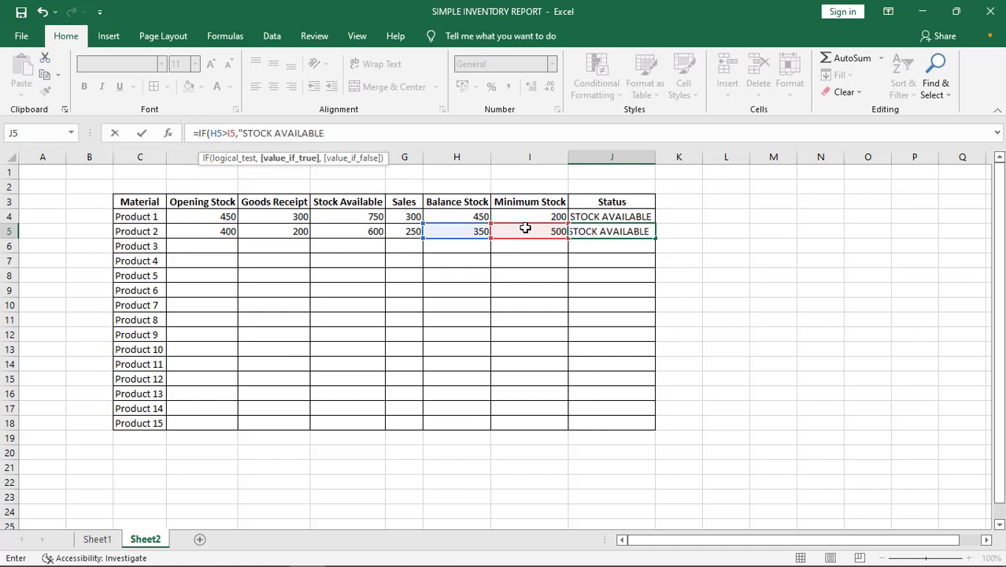
type("\",")
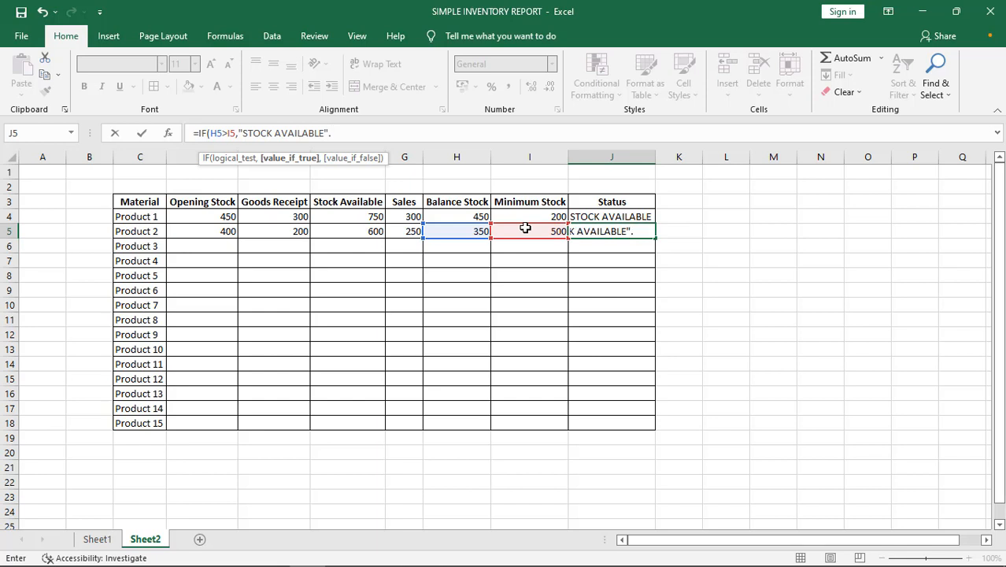
type(",")
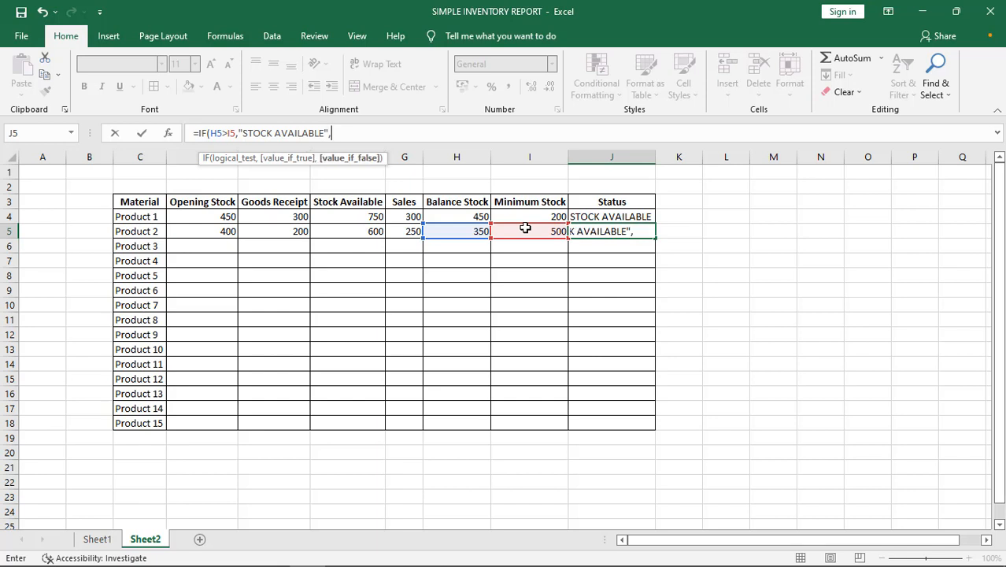
type("\"LOW S")
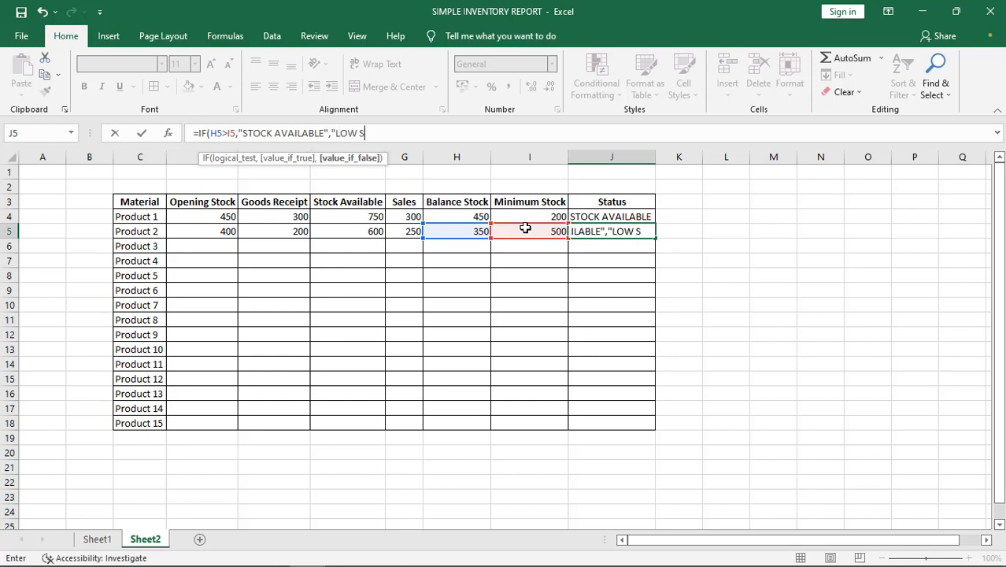
type("TOCK")
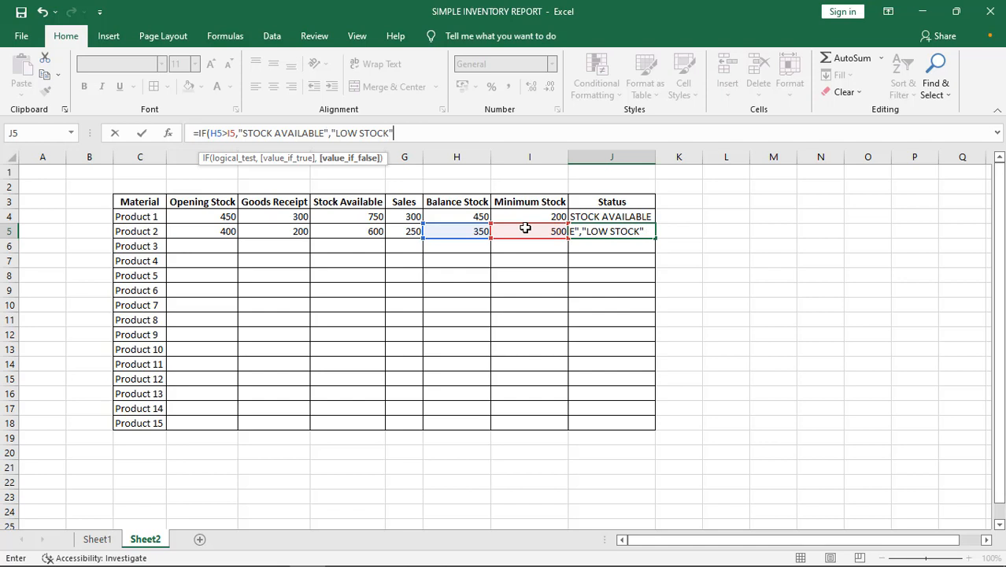
type("\")")
key("Return")
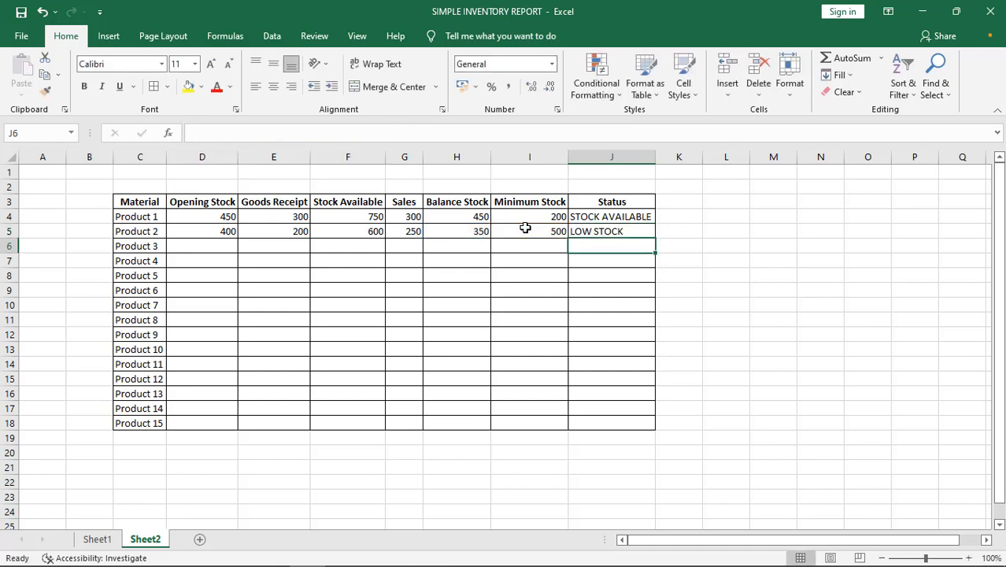
Compare the Balance Stock, Minimum Stock and Status cells of Product 1 and Product 2
left_click(680, 275)
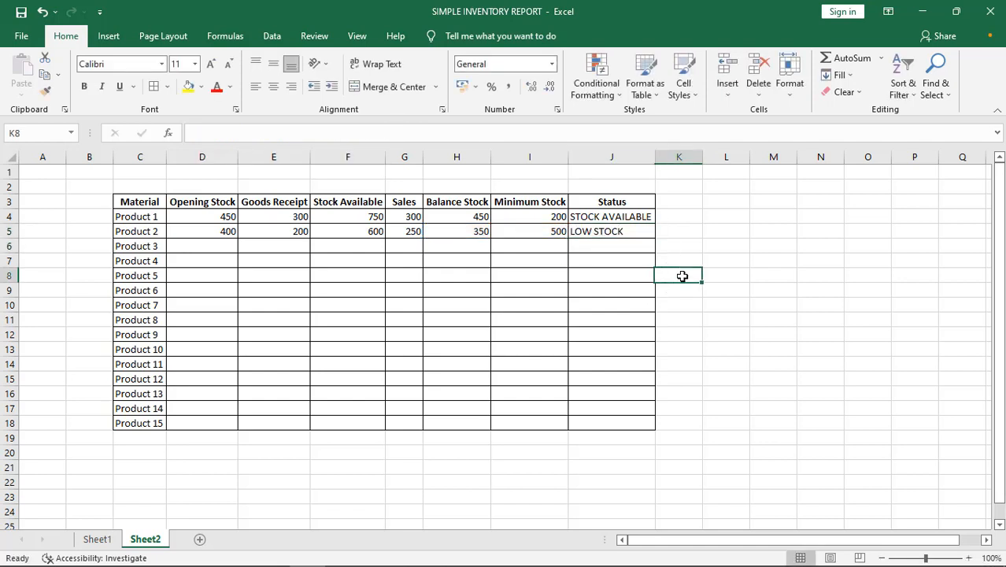
left_click(624, 233)
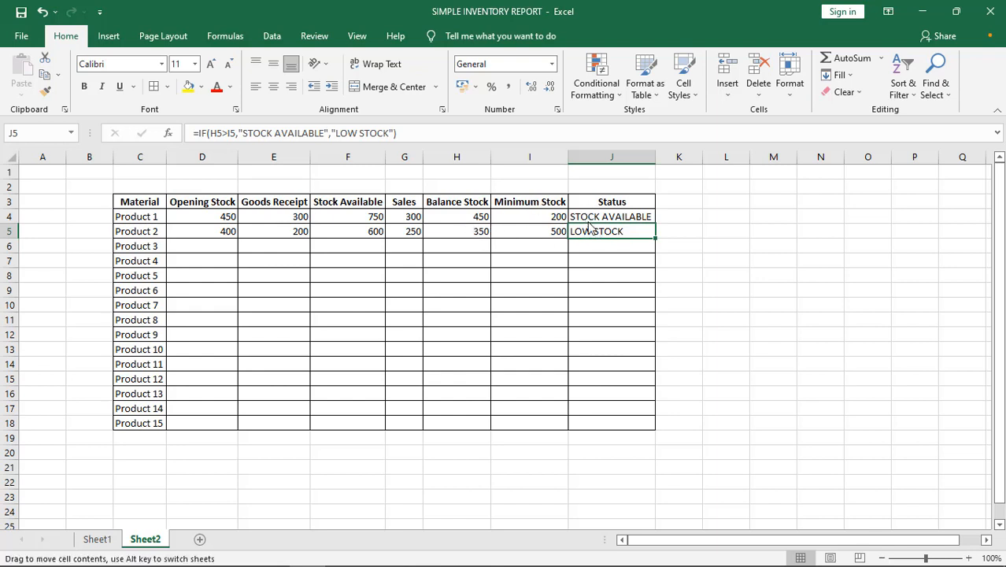
left_click(462, 230)
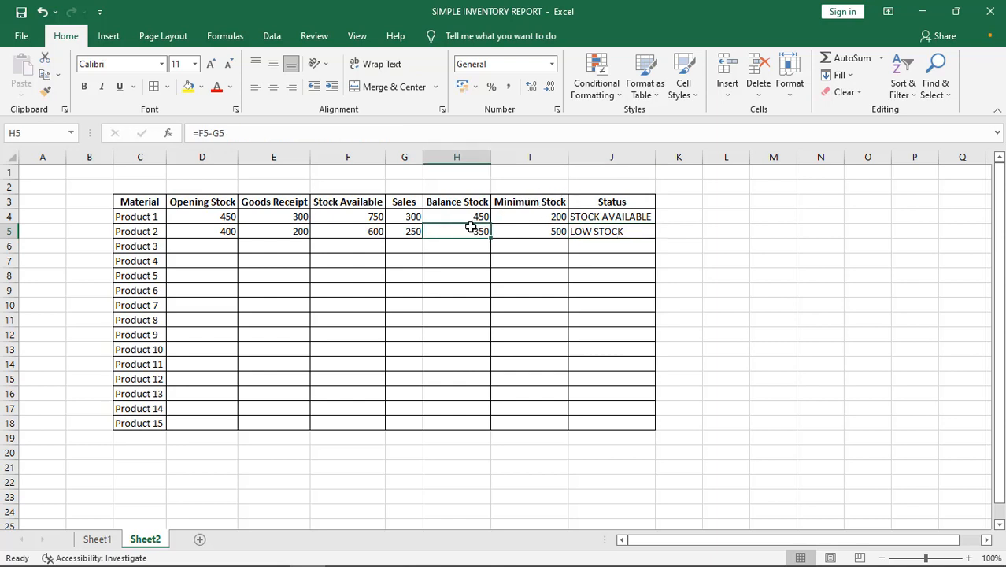
left_click(477, 216)
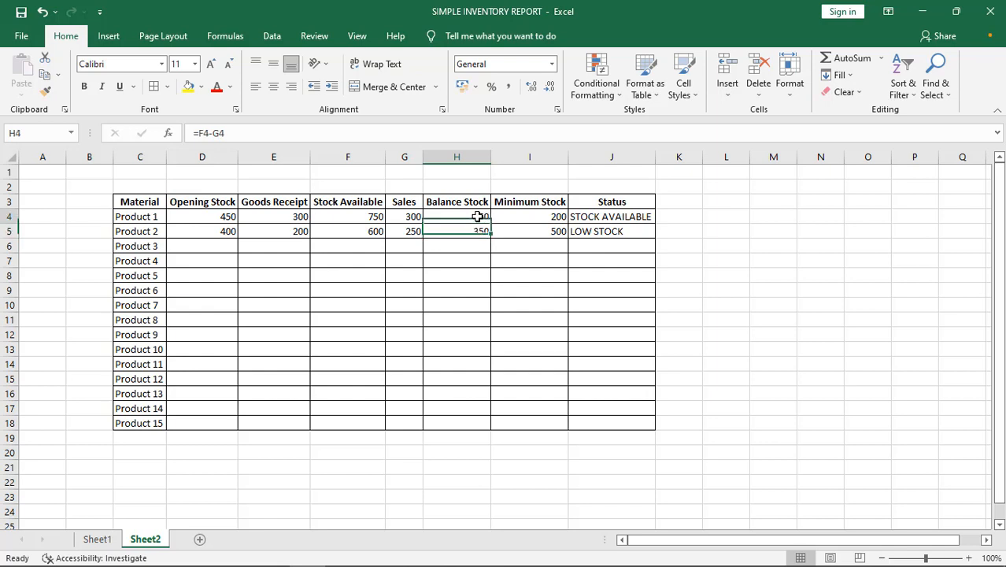
left_click(519, 214)
left_click(592, 214)
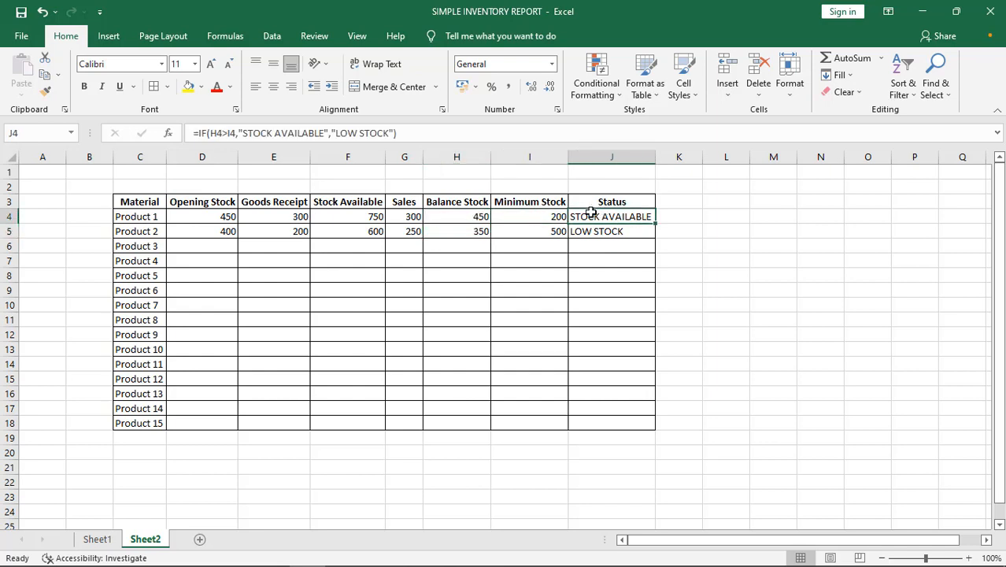
left_click(477, 235)
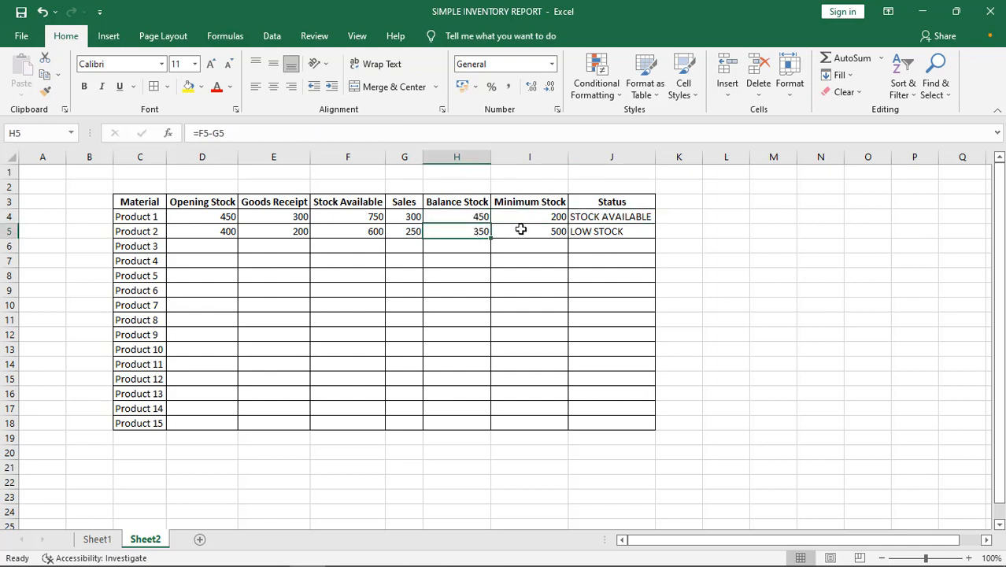
left_click(521, 230)
left_click(601, 232)
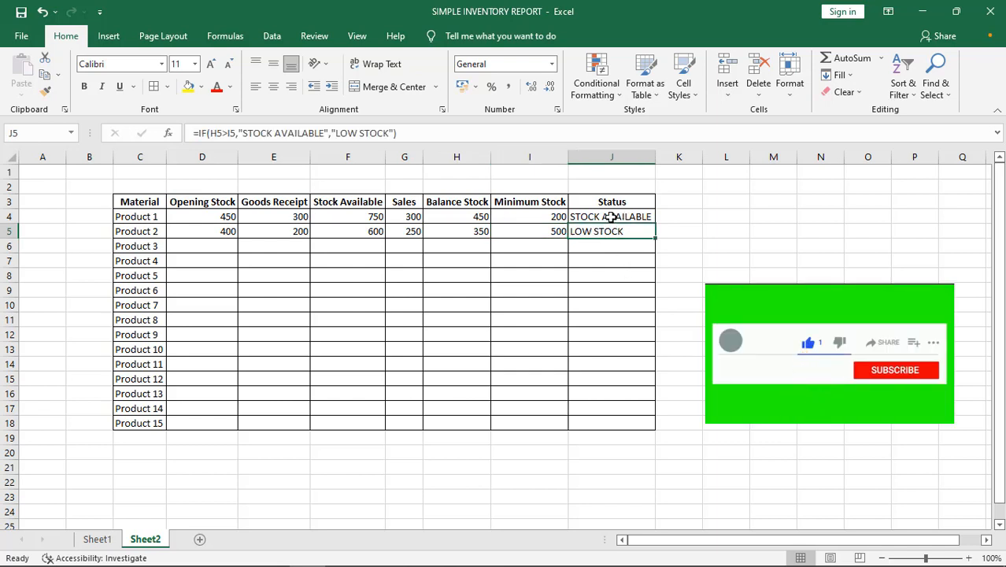
Try filling the Status formula from J5 down to J18, and undo the fill
left_click_drag(653, 237, 639, 431)
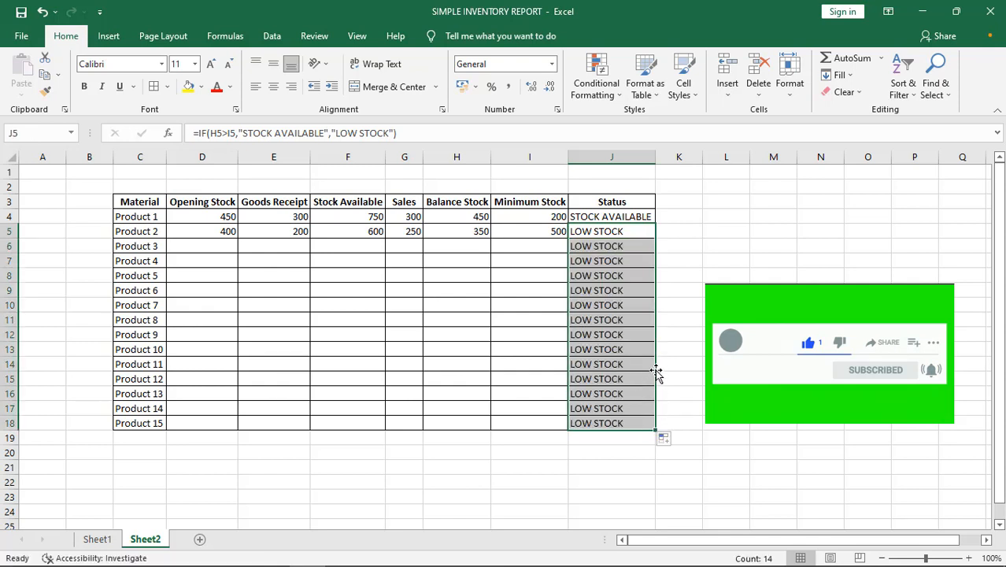
key("ctrl+z")
left_click(635, 305)
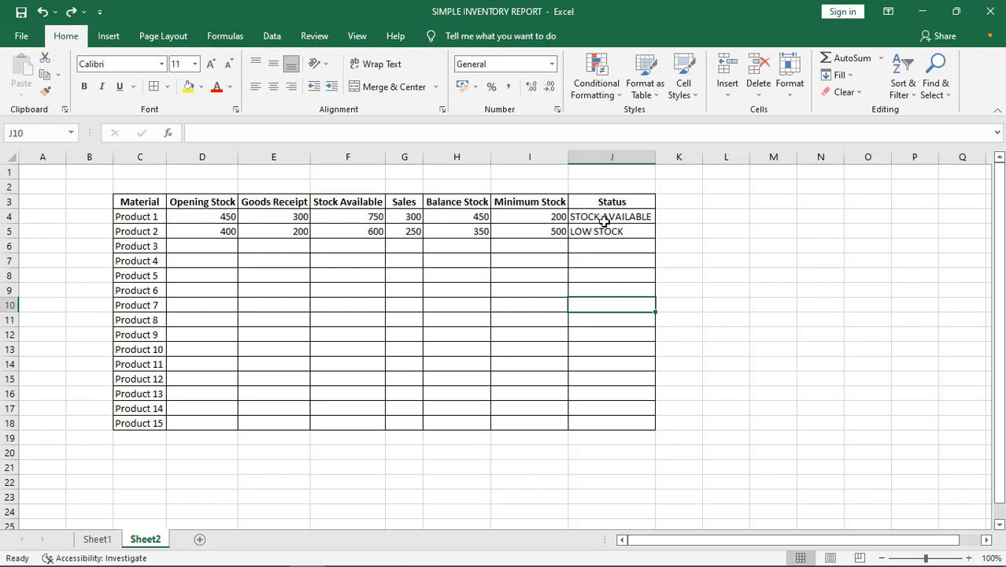
Examine the coloured Status column of the finished report on Sheet1, and return to Sheet2
left_click(606, 220)
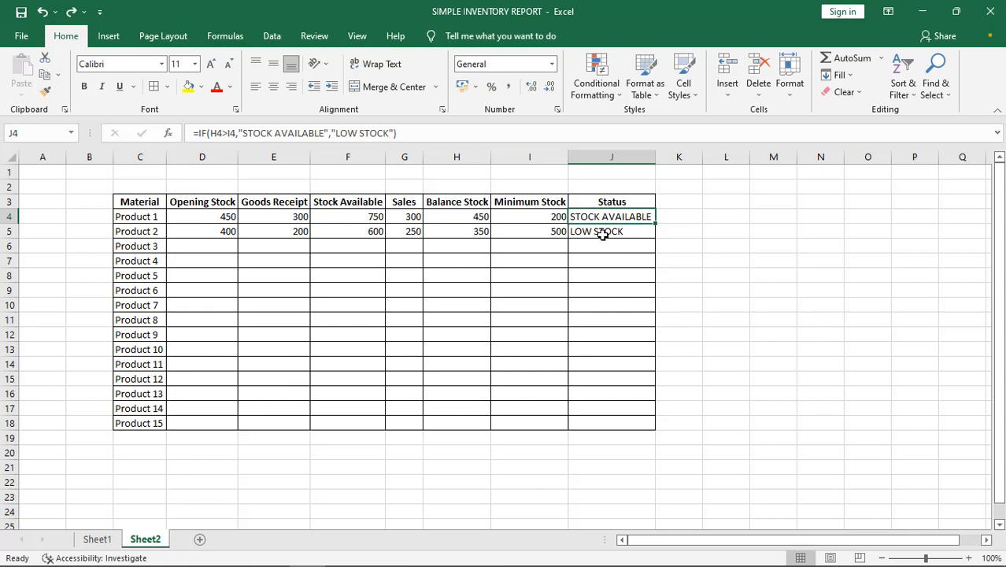
left_click(97, 538)
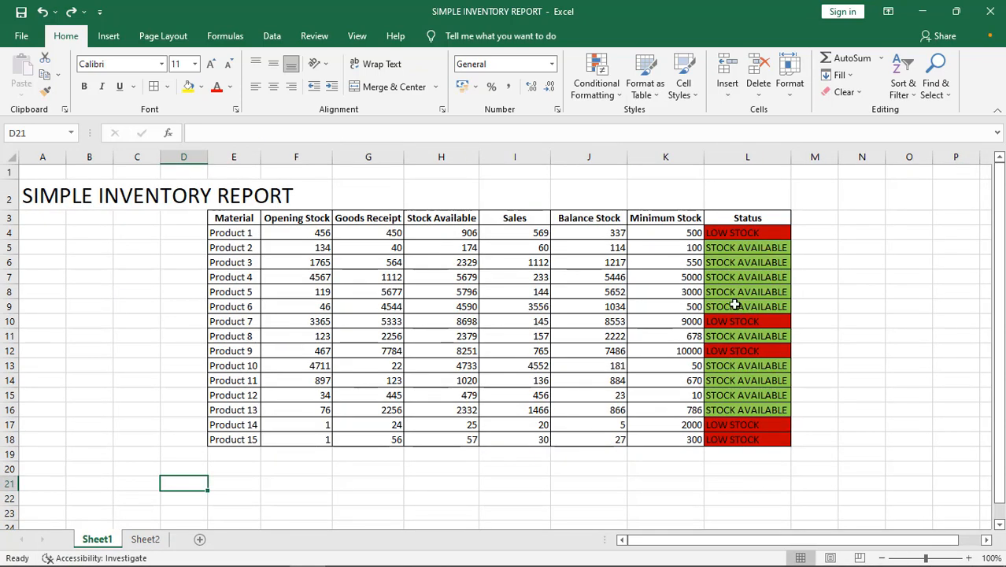
left_click(144, 539)
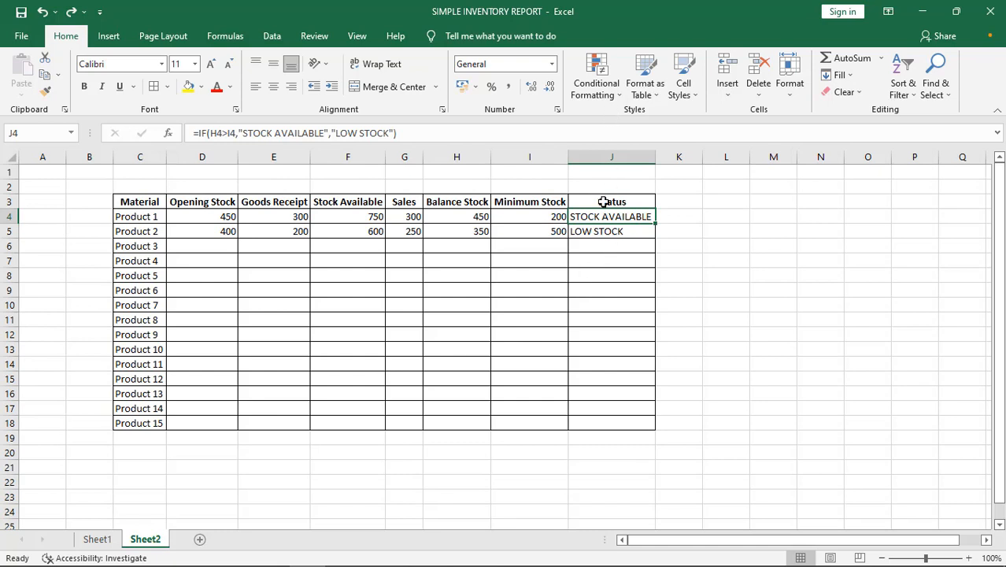
left_click(597, 93)
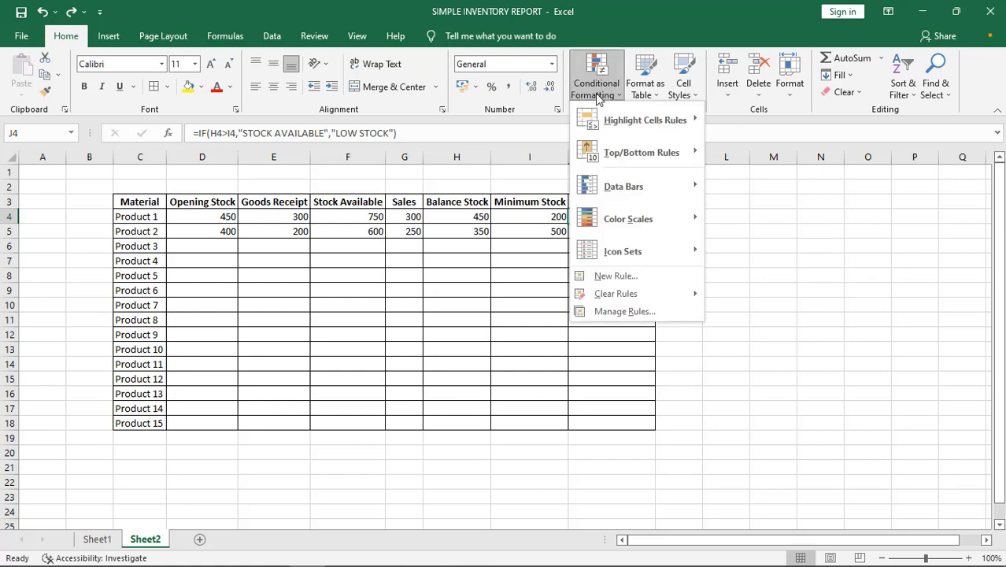
mouse_move(644, 119)
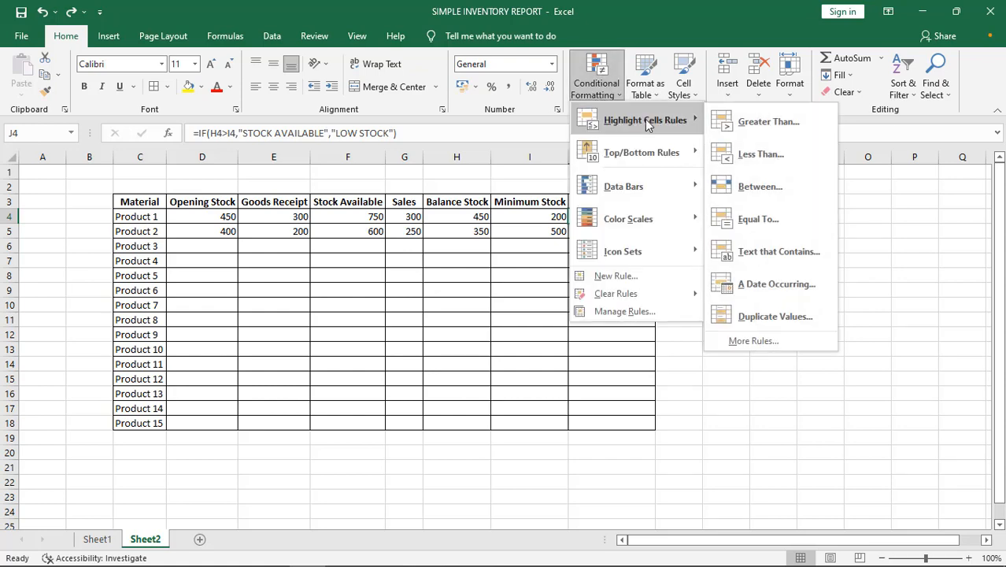
left_click(748, 344)
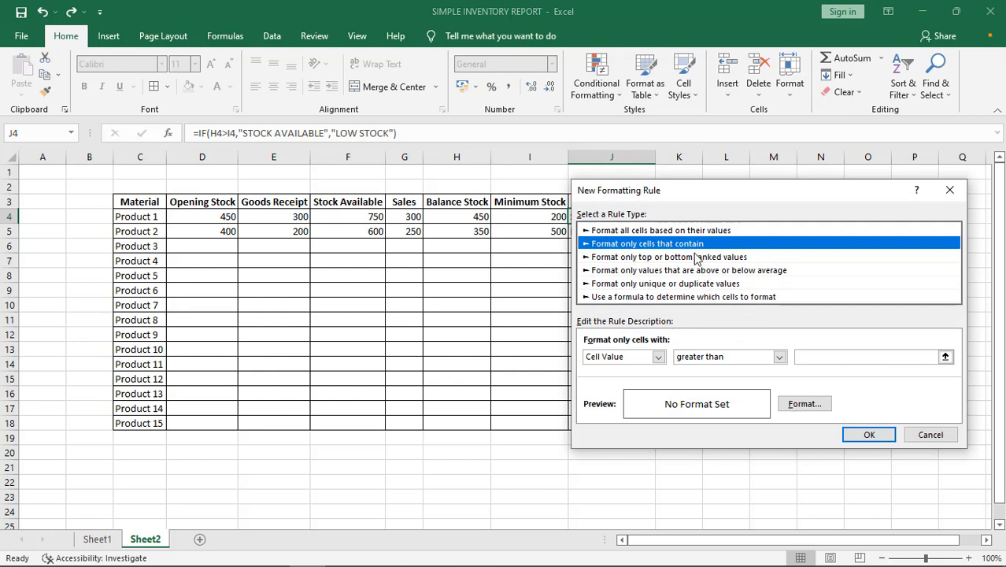
left_click_drag(701, 199, 606, 283)
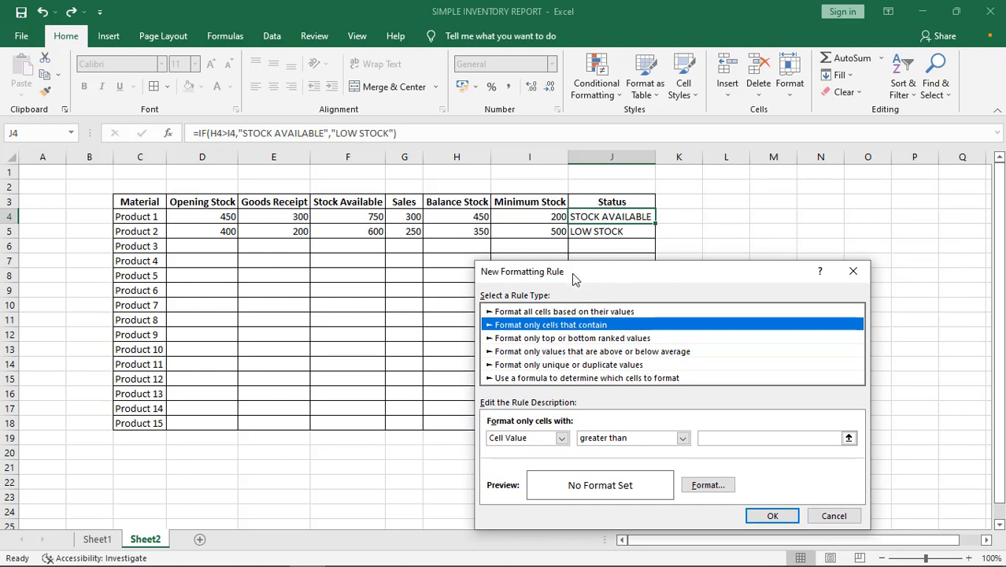
left_click(860, 269)
left_click(801, 256)
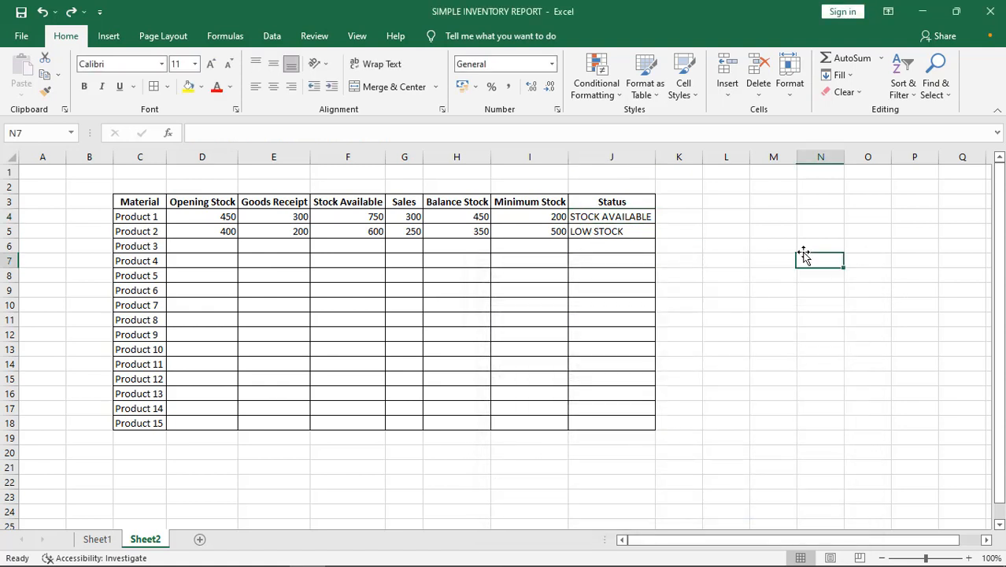
Start a conditional formatting rule for Status cell J4 that formats only cells with specific text containing STOCK AVAILABLE
left_click(619, 216)
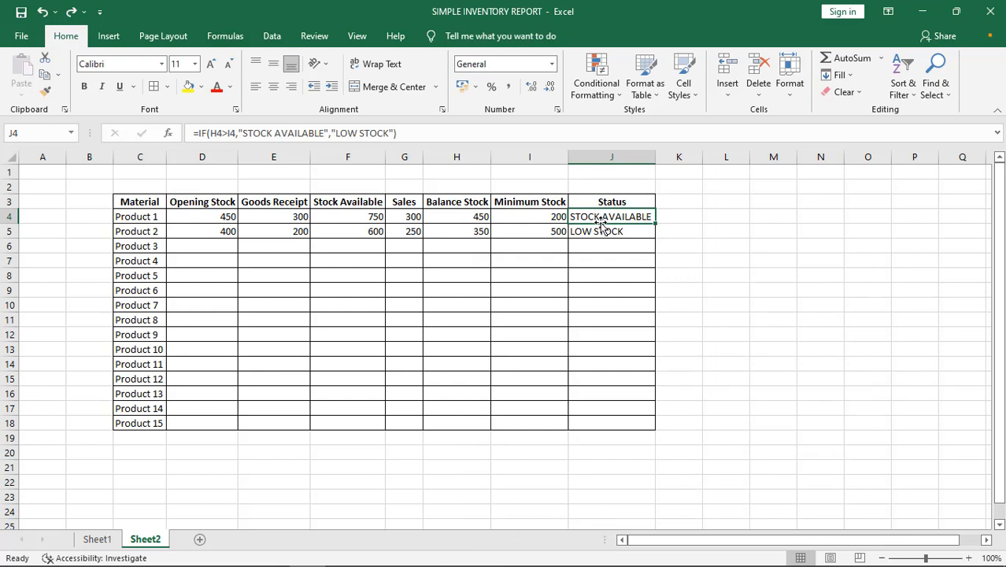
left_click(586, 90)
mouse_move(625, 114)
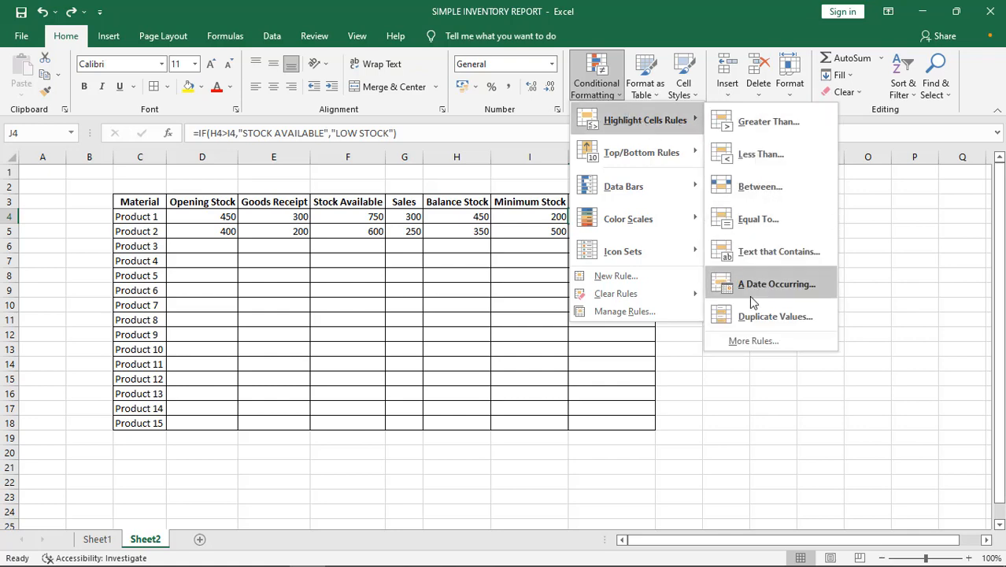
left_click(747, 345)
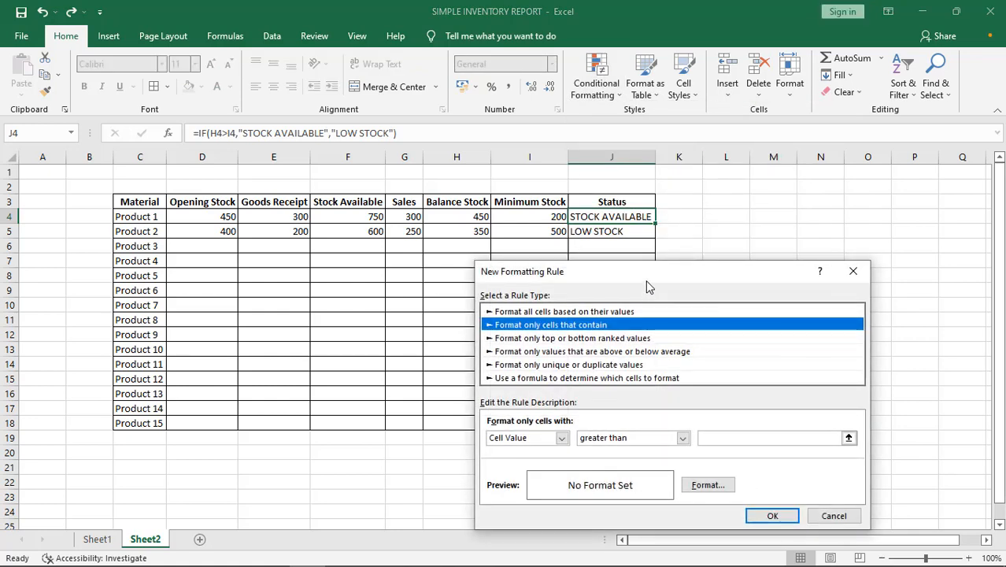
left_click_drag(646, 280, 685, 286)
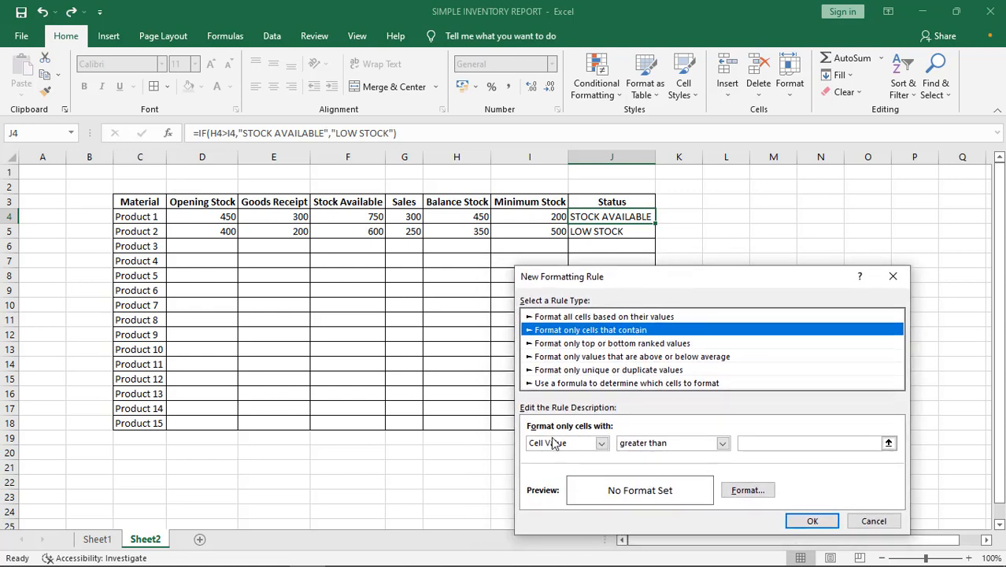
left_click(601, 443)
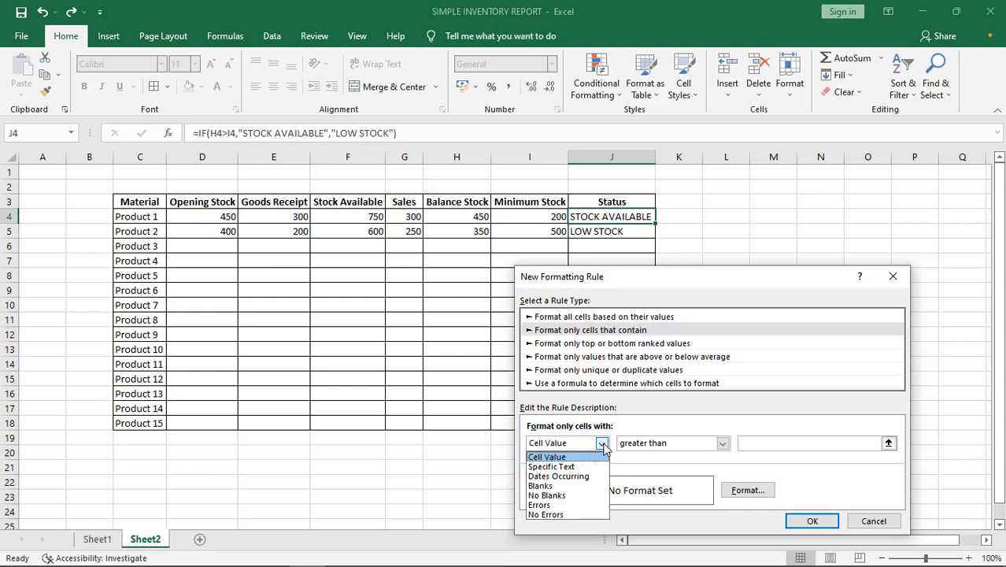
left_click(566, 468)
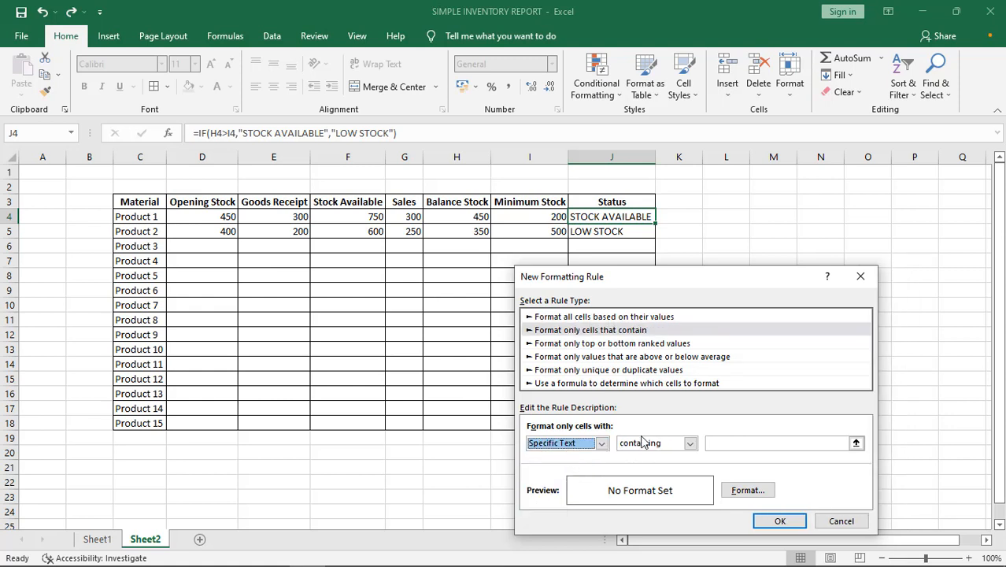
left_click(737, 444)
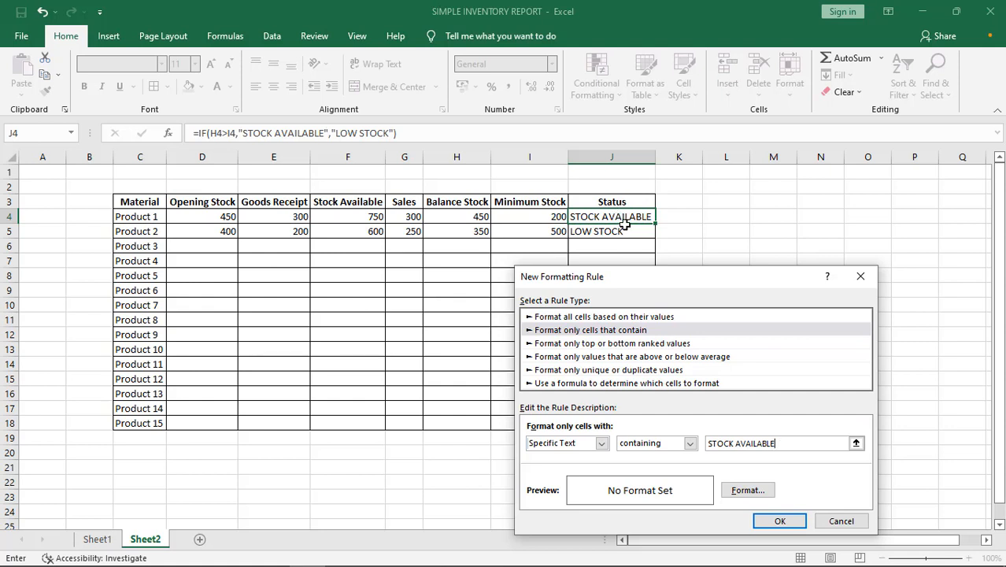
Give the STOCK AVAILABLE rule a light green background fill and apply it to J4
left_click(740, 490)
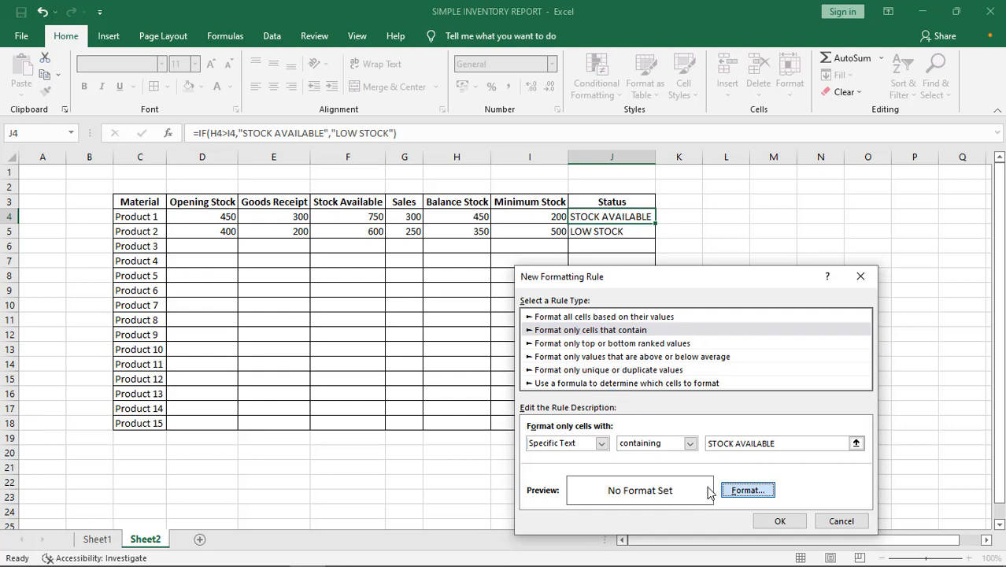
left_click(740, 491)
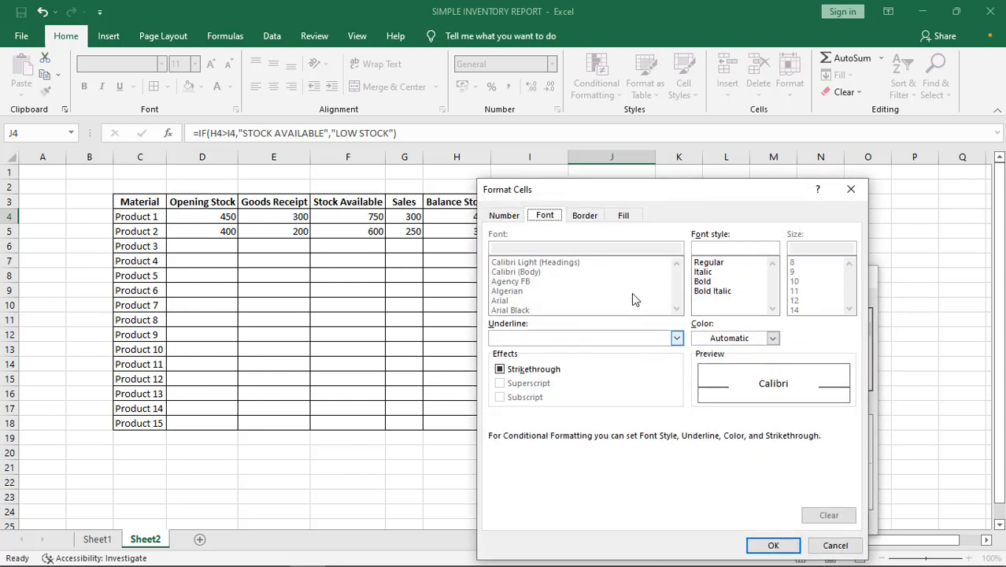
left_click(621, 217)
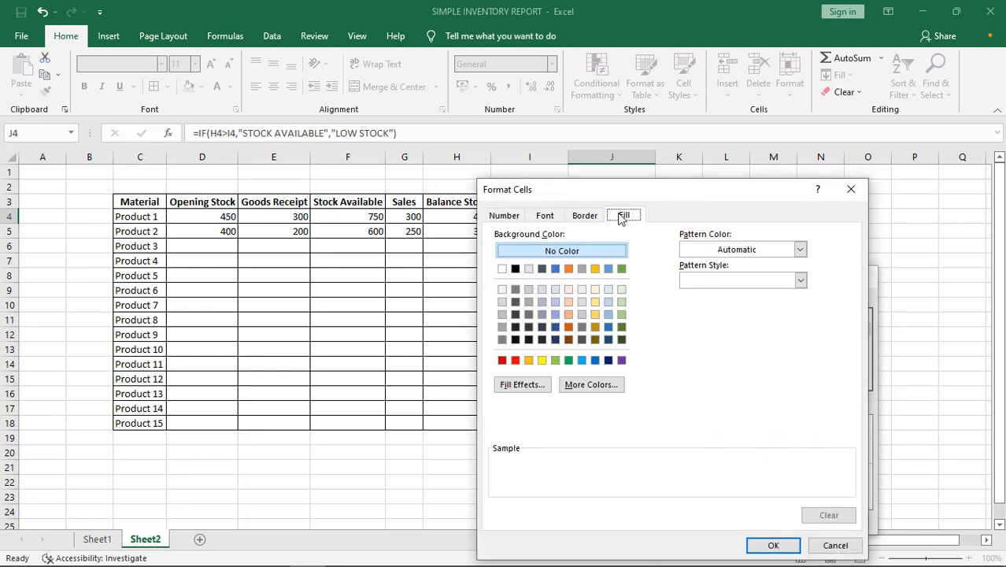
left_click(557, 361)
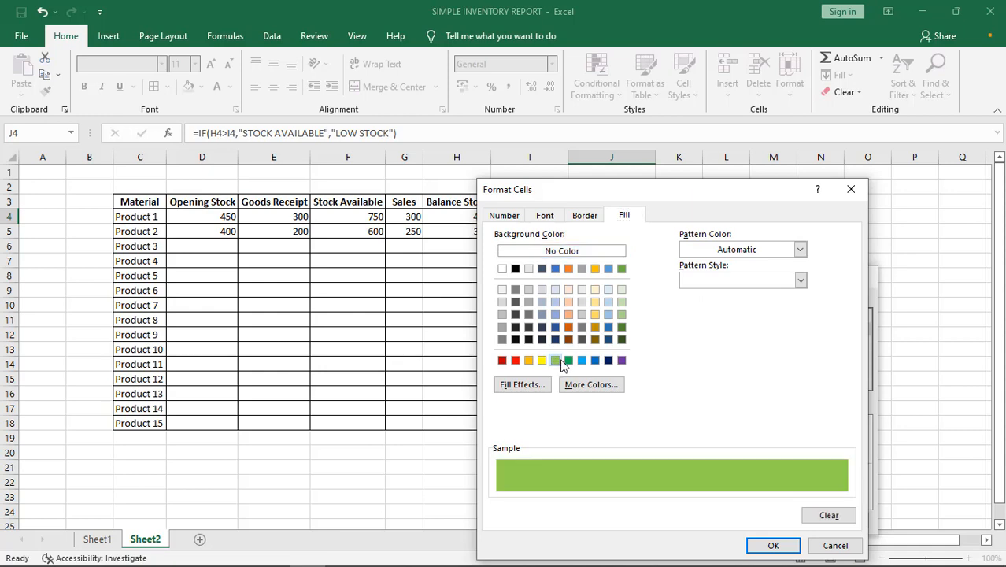
left_click(769, 545)
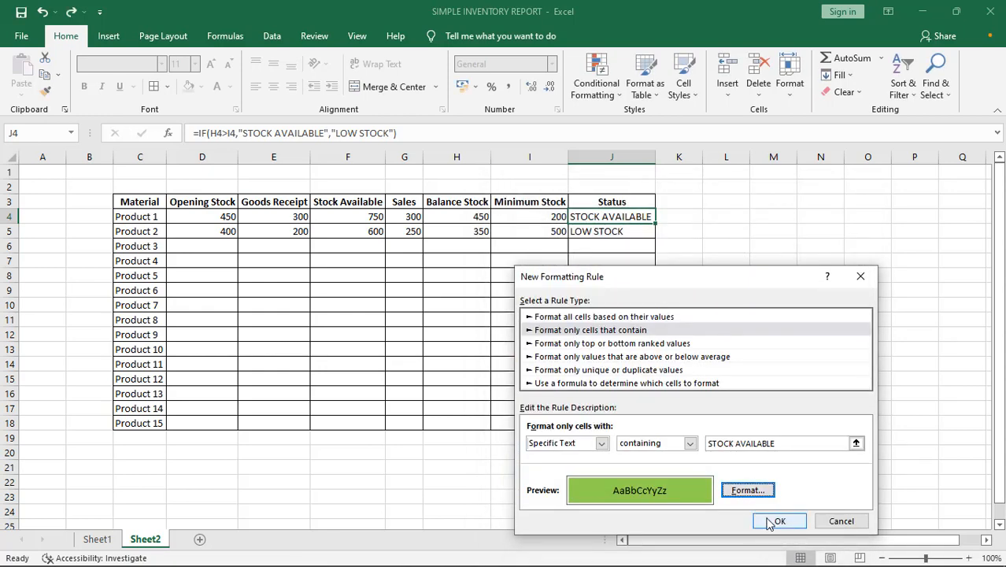
left_click(772, 521)
left_click(604, 260)
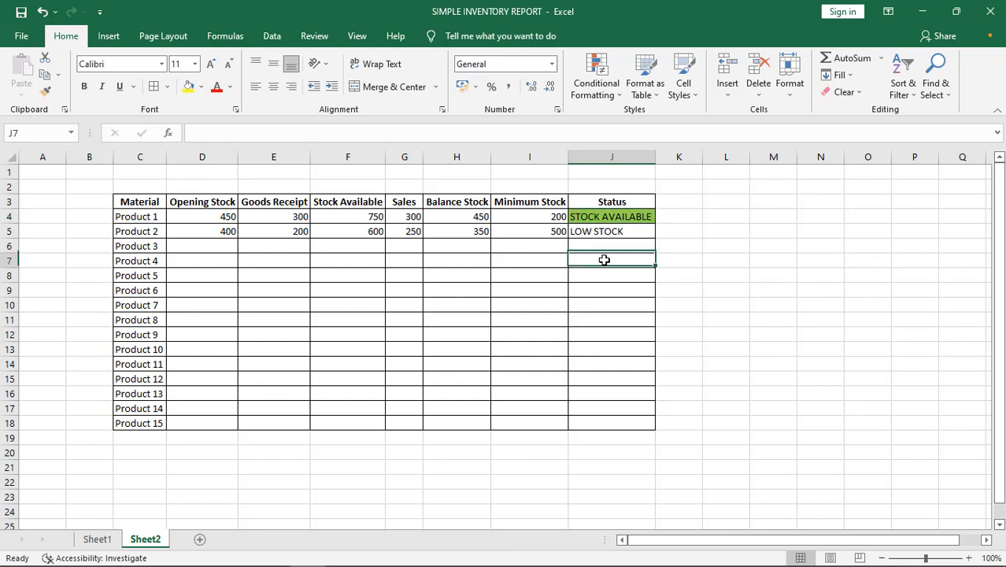
left_click(600, 217)
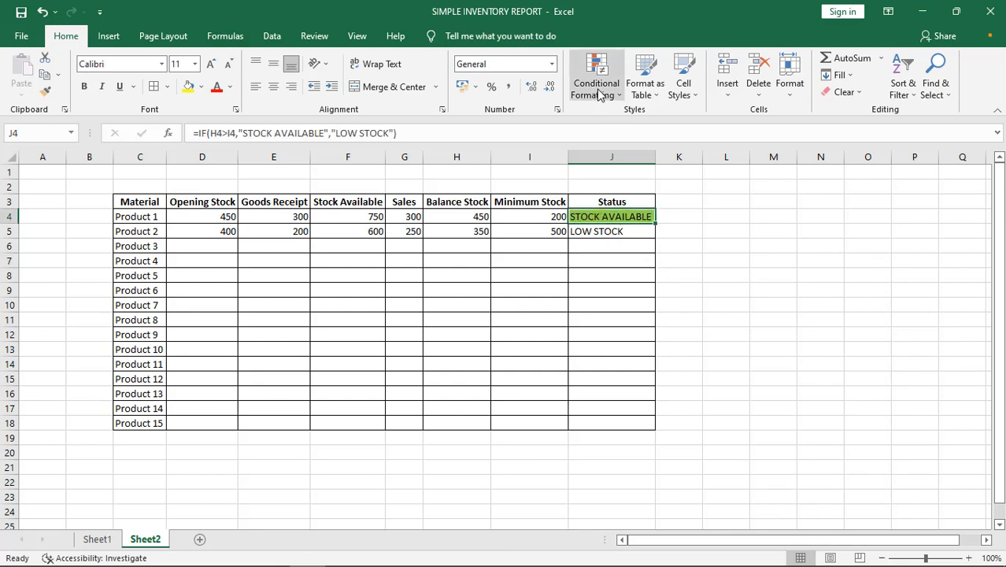
left_click(596, 88)
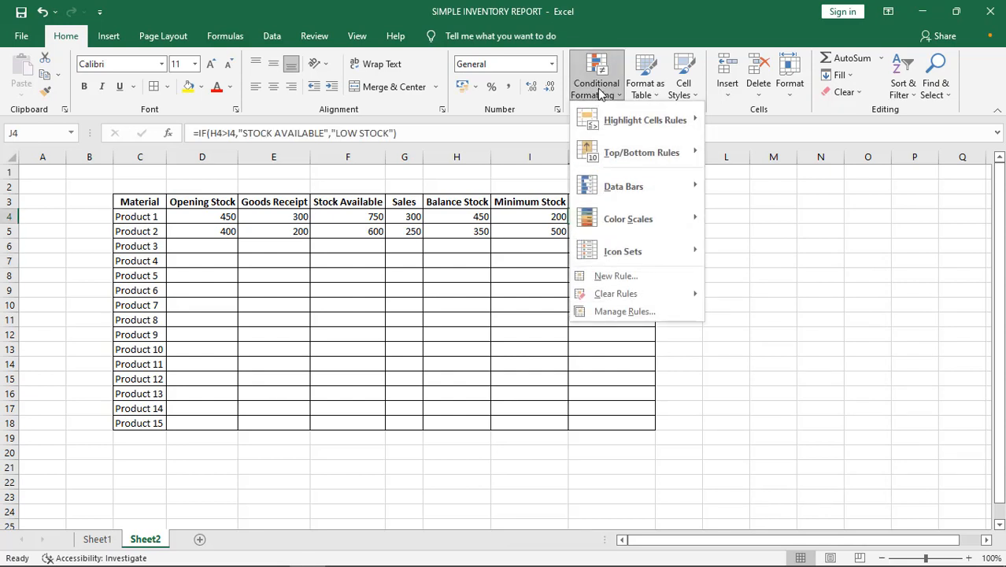
left_click(600, 217)
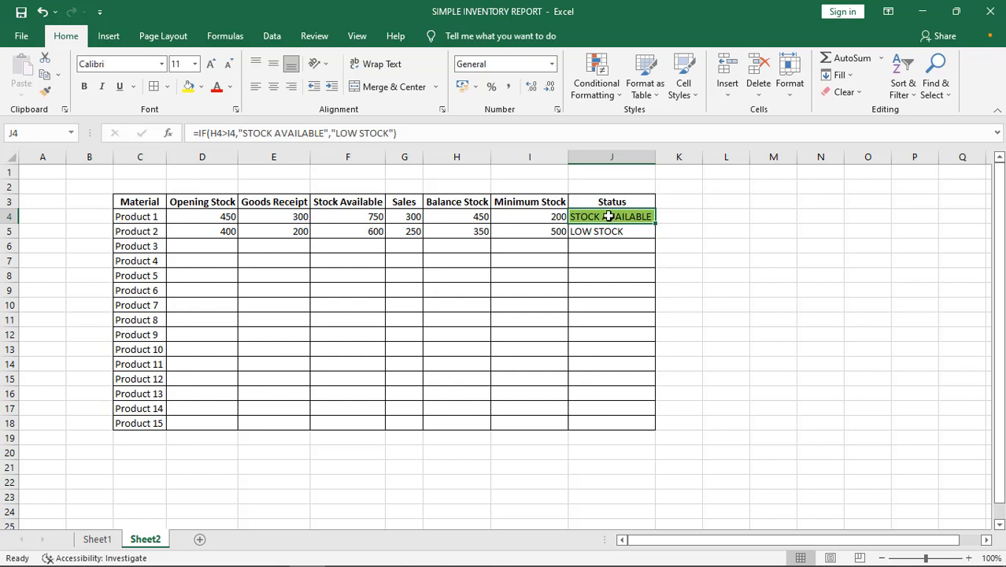
left_click(603, 93)
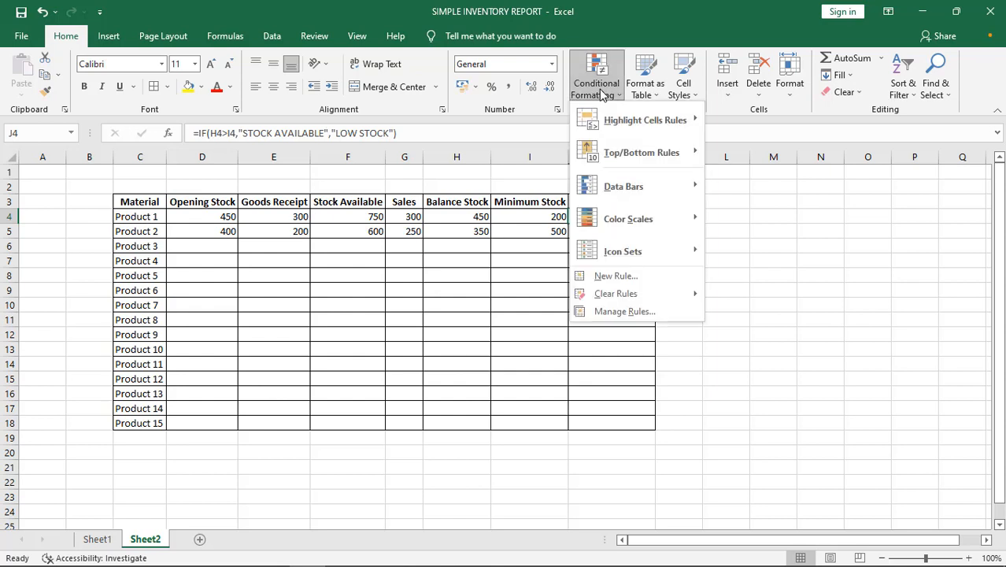
left_click(501, 305)
left_click(712, 233)
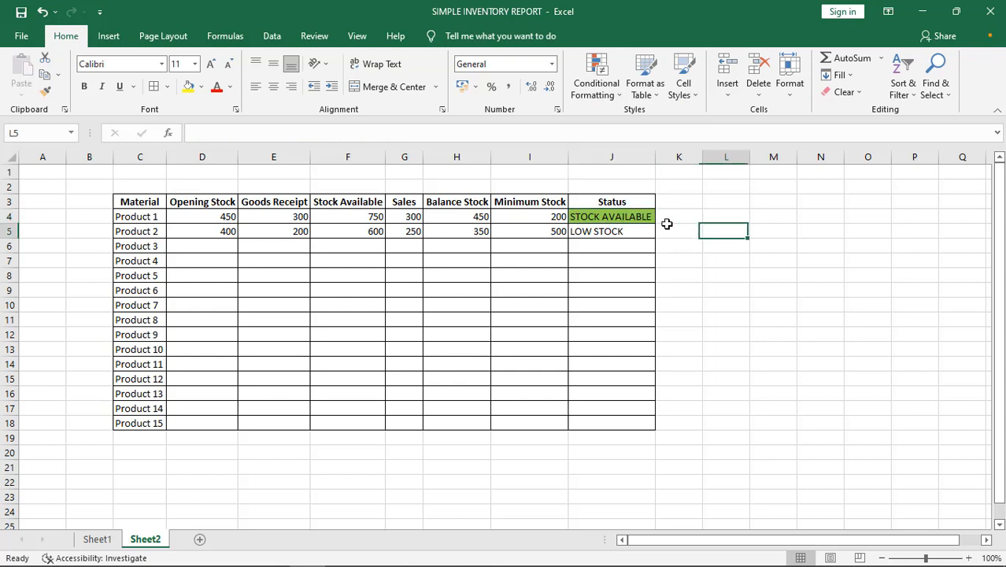
Start a second rule for J4 in the Conditional Formatting Rules Manager, formatting only cells with specific text containing LOW STOCK
left_click(630, 217)
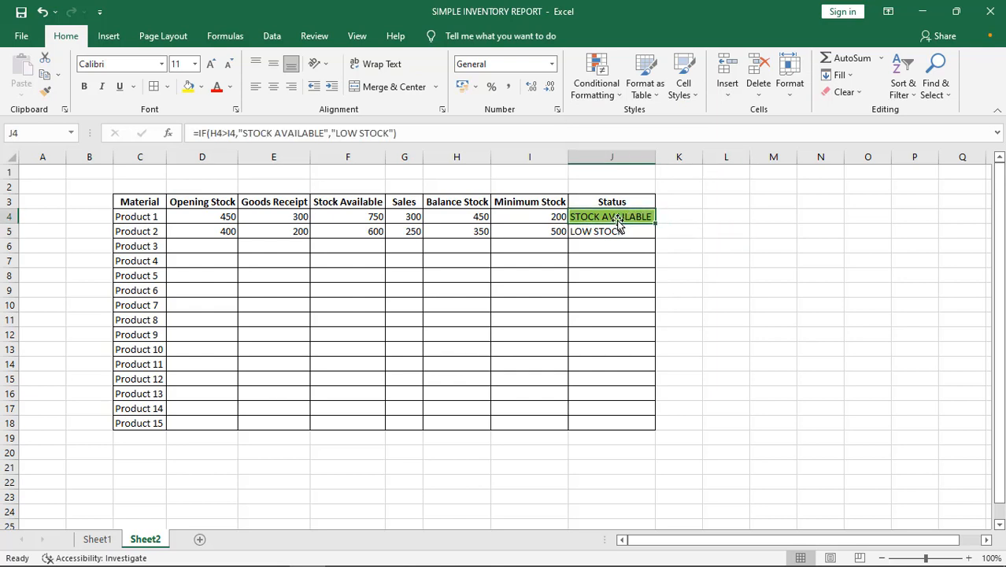
left_click(604, 93)
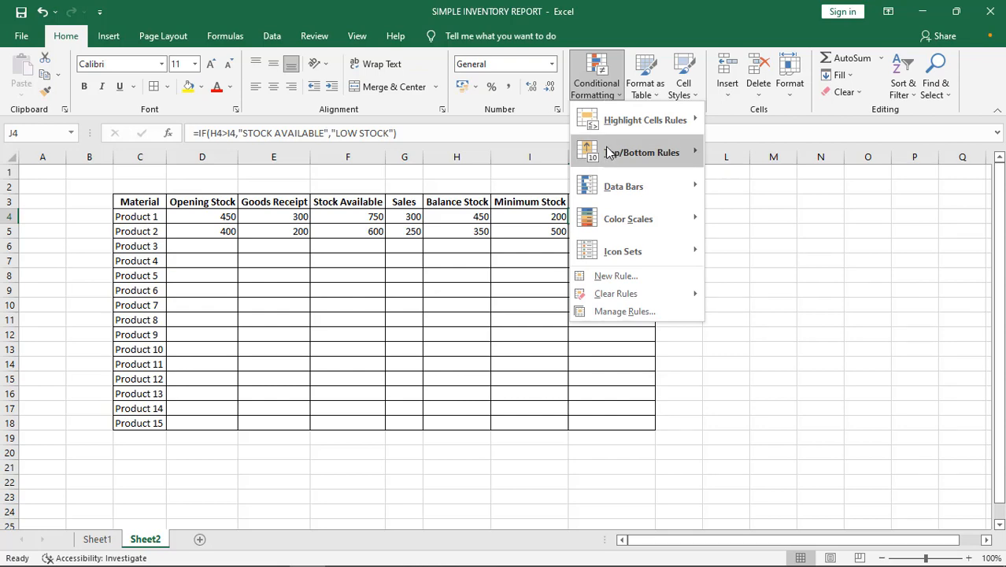
left_click(616, 314)
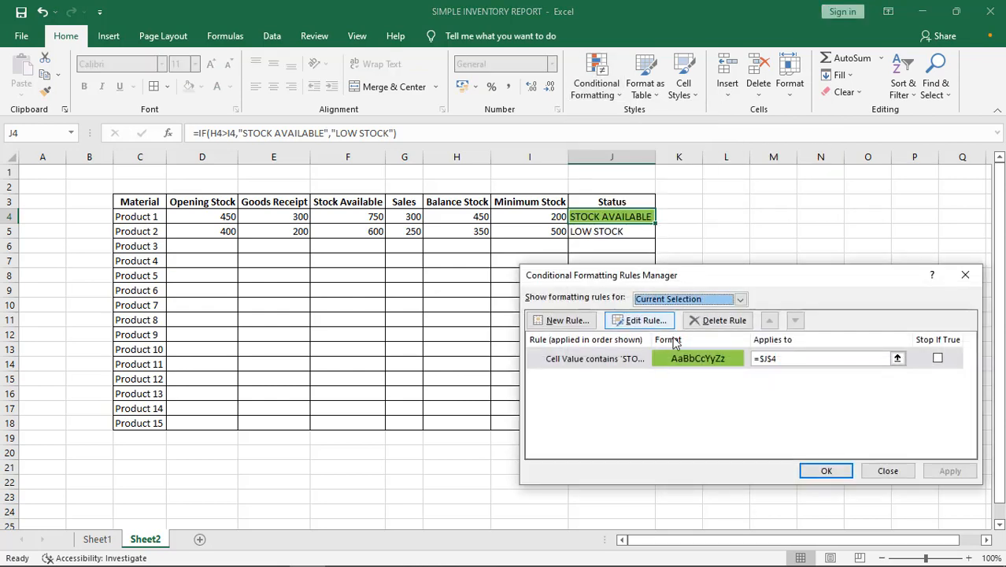
left_click(581, 322)
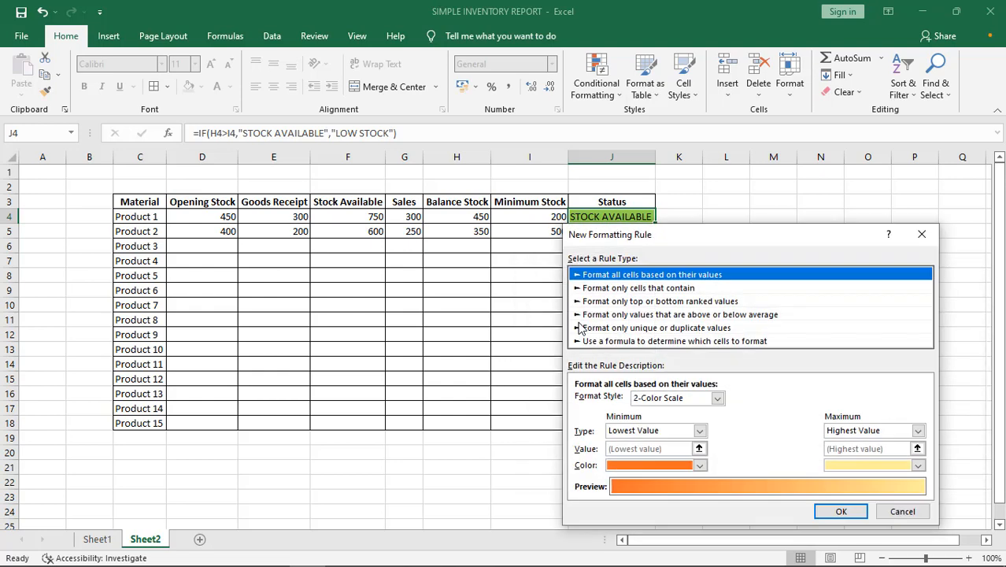
left_click(654, 288)
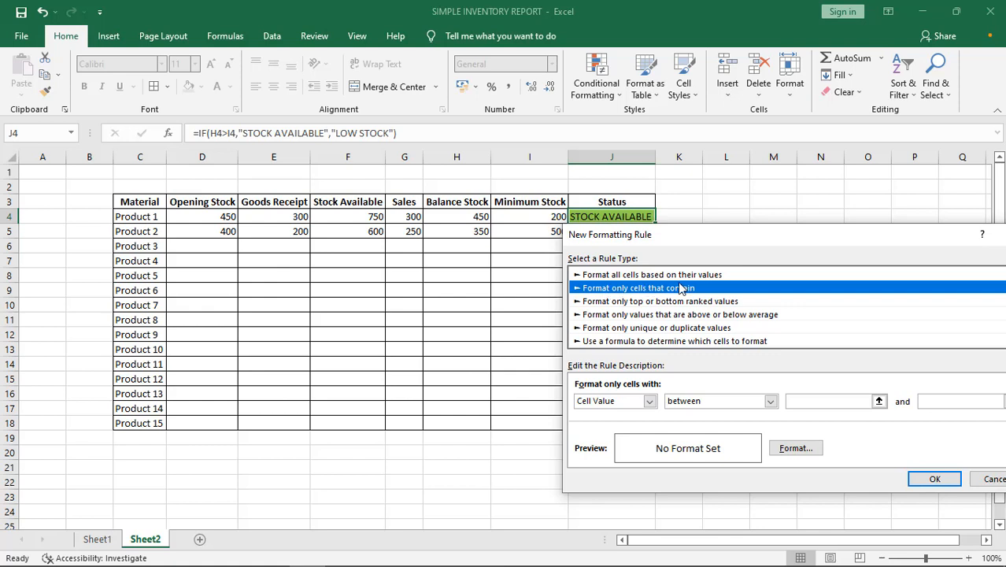
left_click(650, 402)
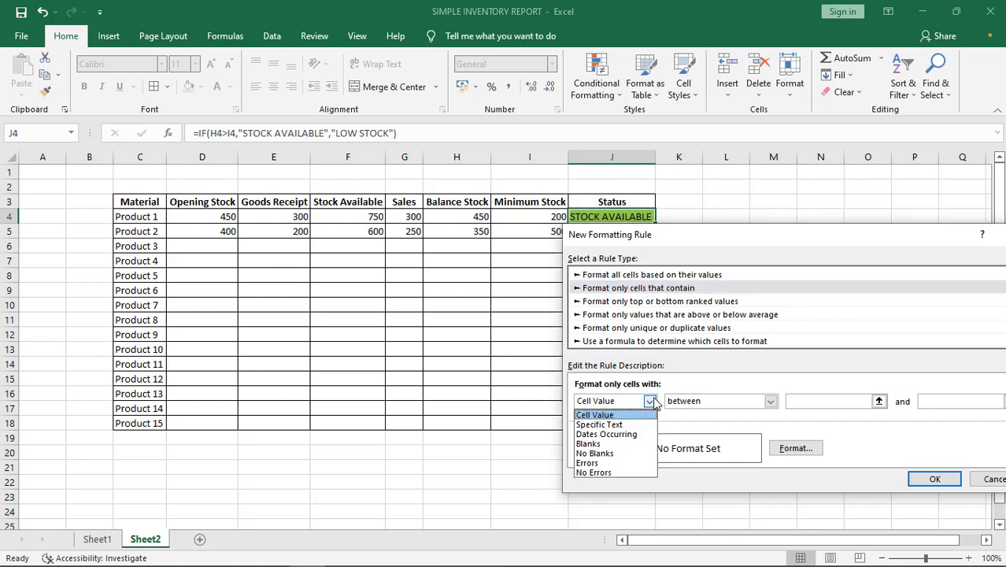
left_click(613, 425)
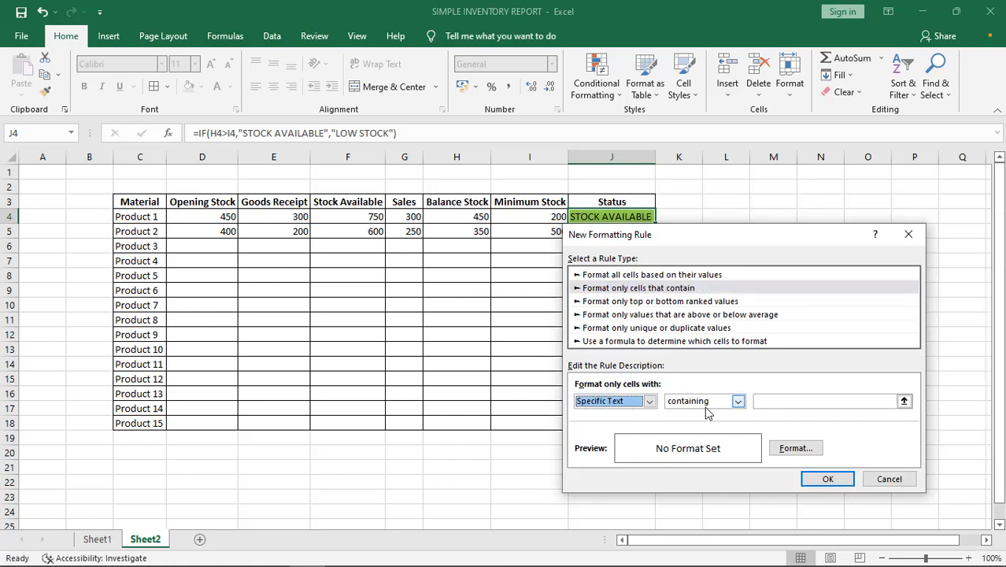
left_click(825, 400)
type("L")
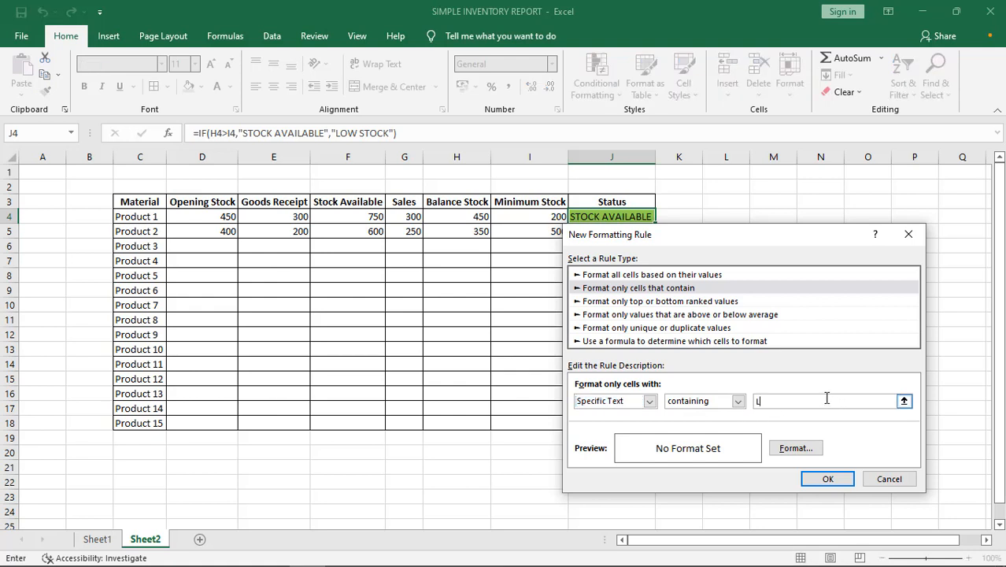
type("OW STOCK")
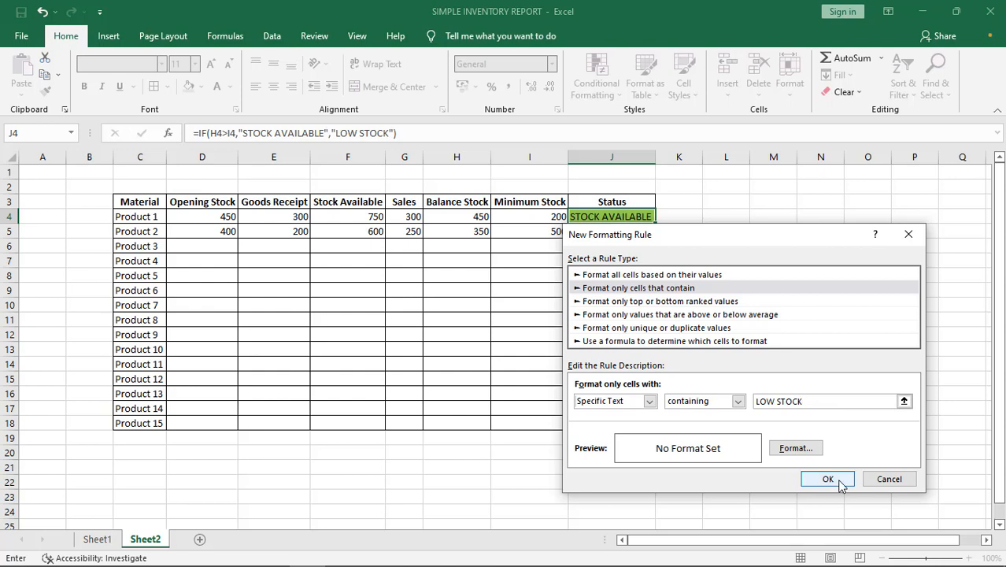
Give the LOW STOCK rule a red background fill, apply it to J4, and close the rules manager
left_click(807, 450)
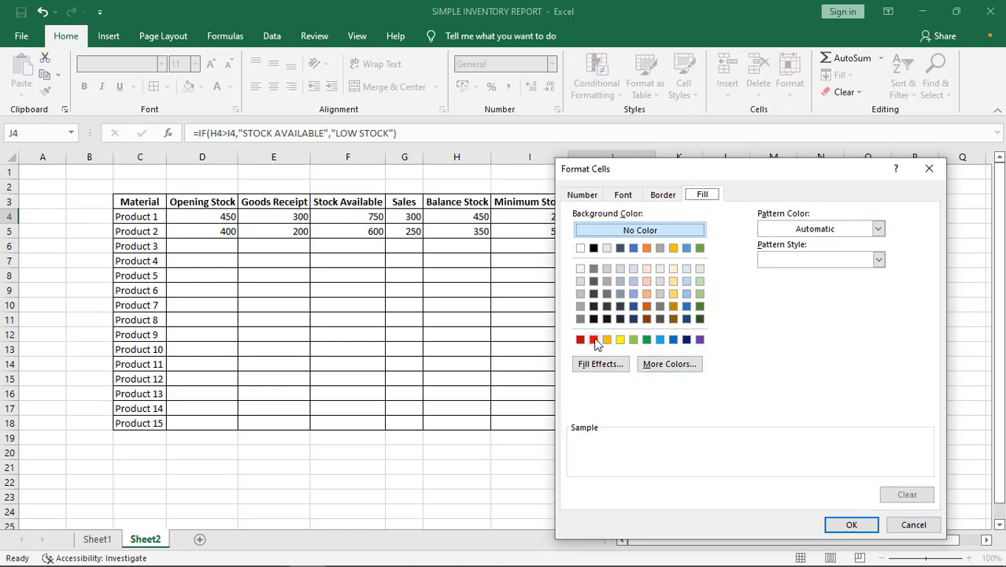
left_click(594, 340)
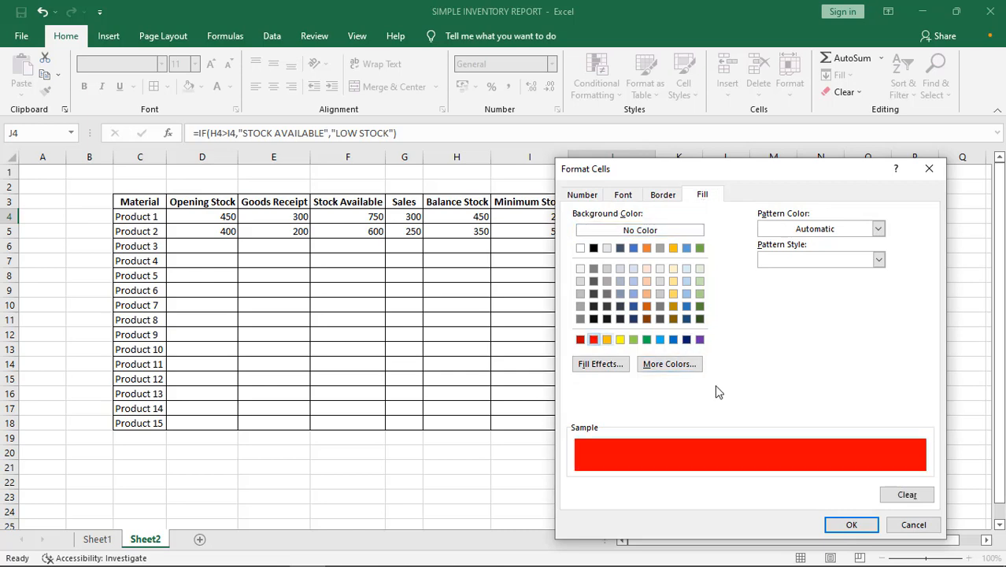
left_click(849, 526)
left_click(828, 479)
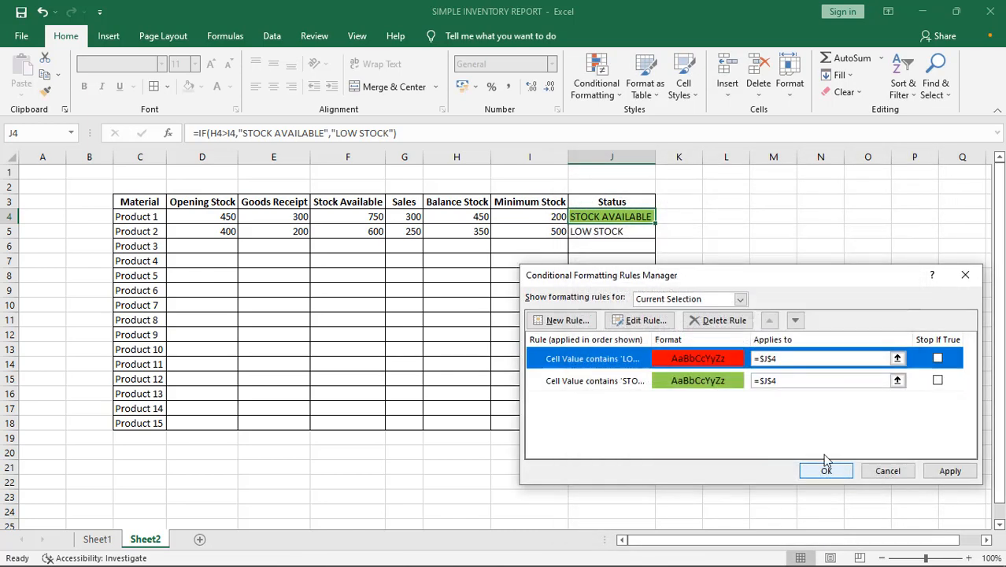
left_click(935, 473)
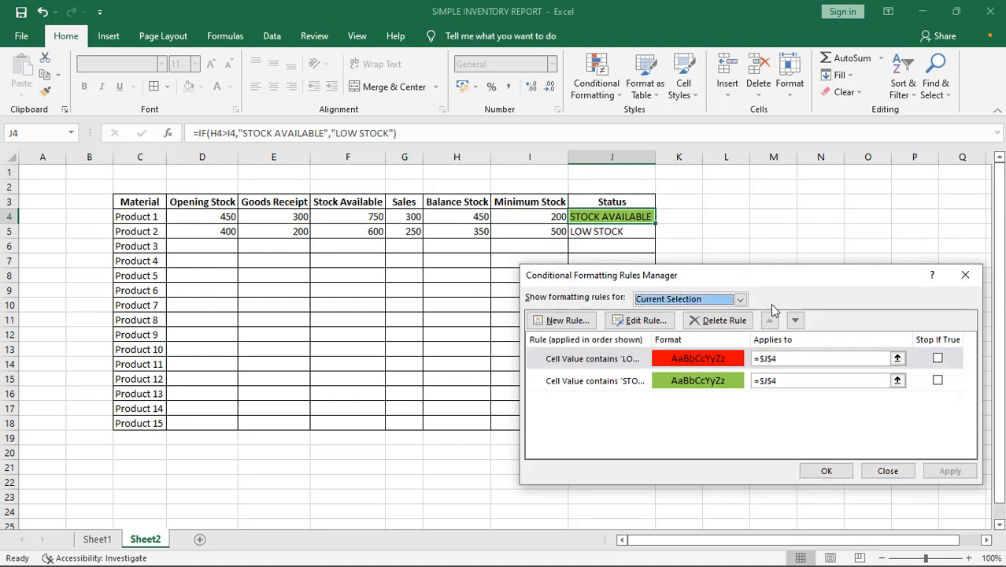
left_click(740, 300)
left_click(743, 300)
left_click(825, 470)
left_click(633, 288)
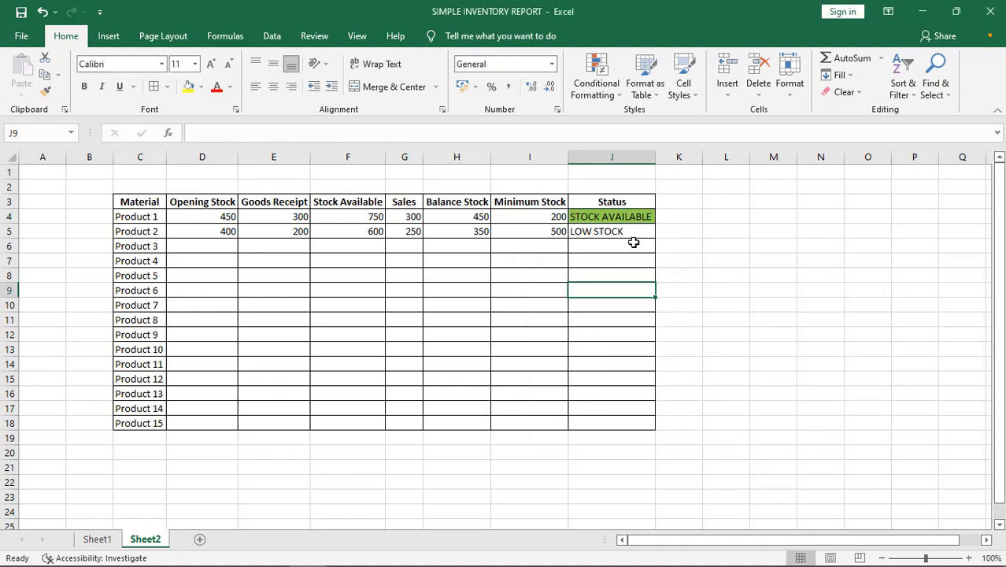
Fill the Status formula and its conditional formatting from J4 down through J18 for all products
left_click(645, 218)
left_click_drag(655, 224, 658, 428)
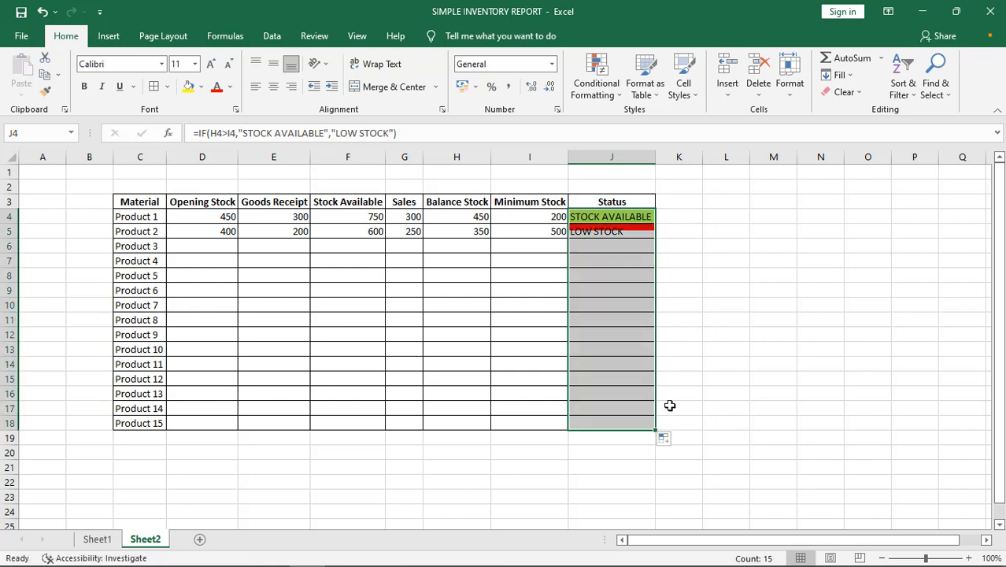
left_click(755, 289)
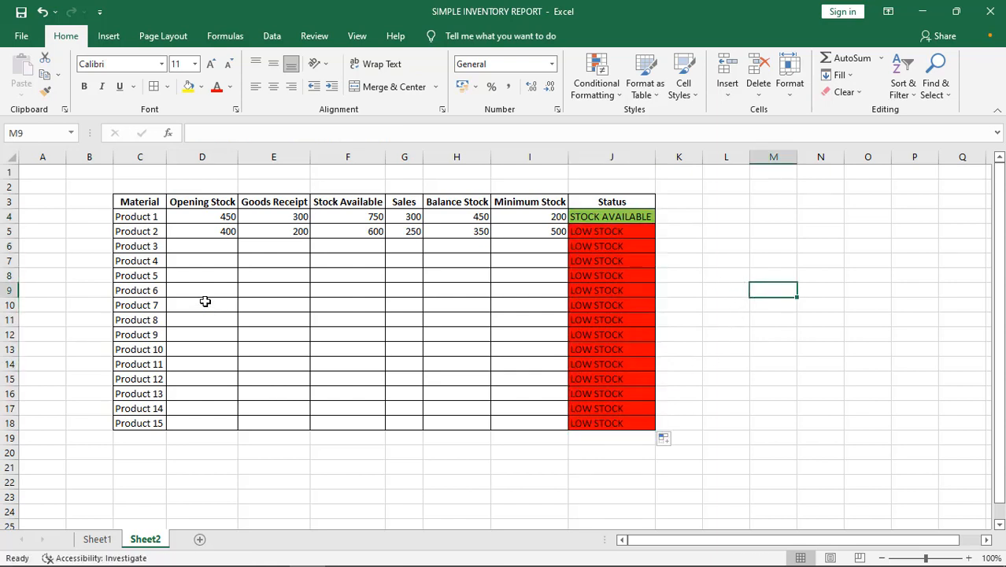
Enter 350 as Opening Stock in D6 and 100 as Goods Receipt in E6 for Product 3
left_click(208, 244)
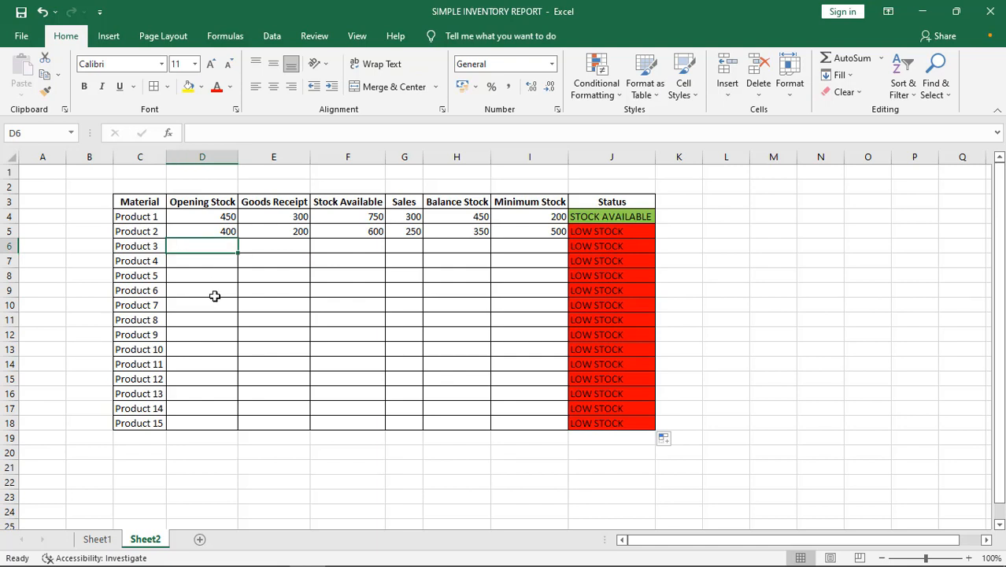
type("350")
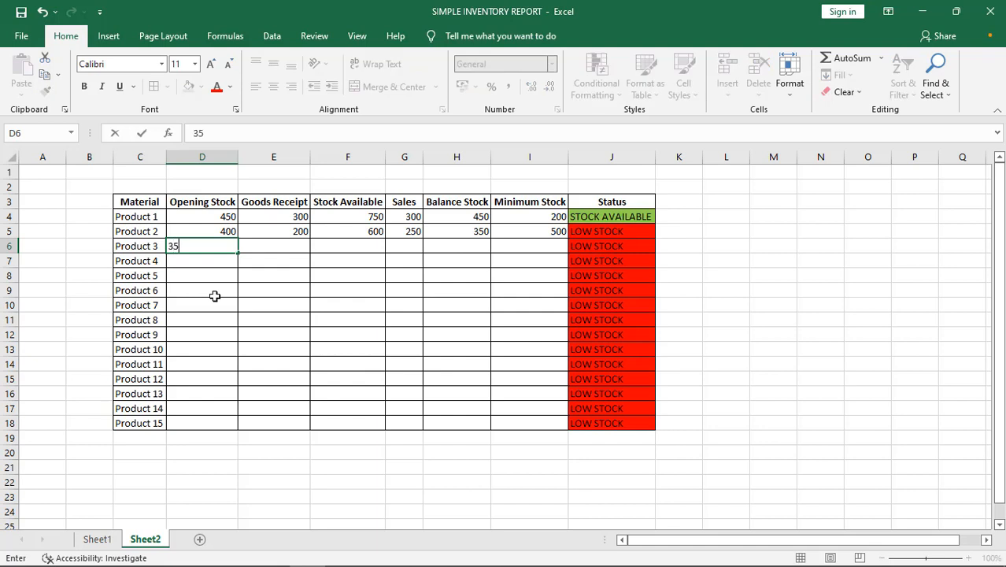
left_click(269, 242)
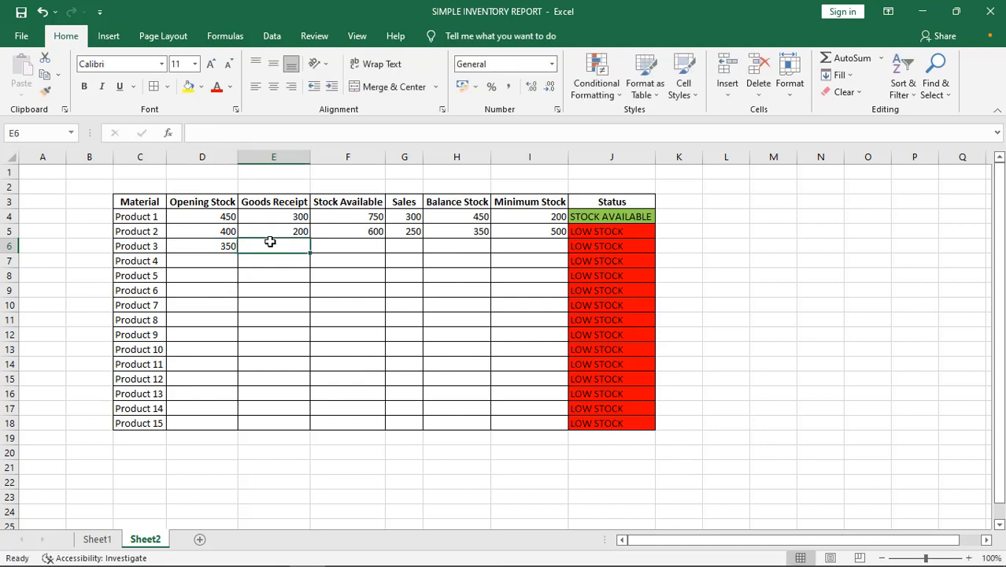
type("100")
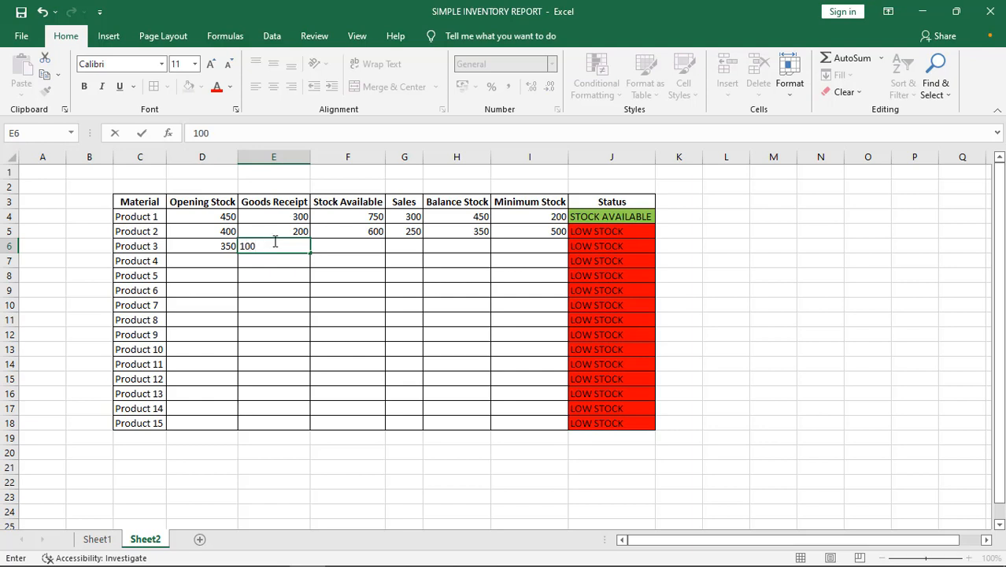
Calculate Product 3's Stock Available in F6 with the formula =D6+E6
left_click(326, 239)
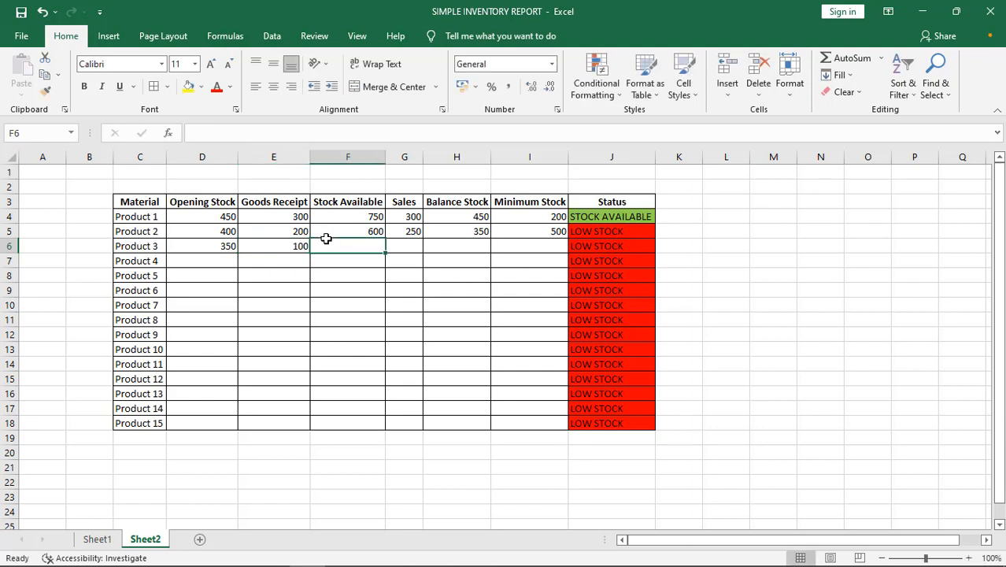
type("=")
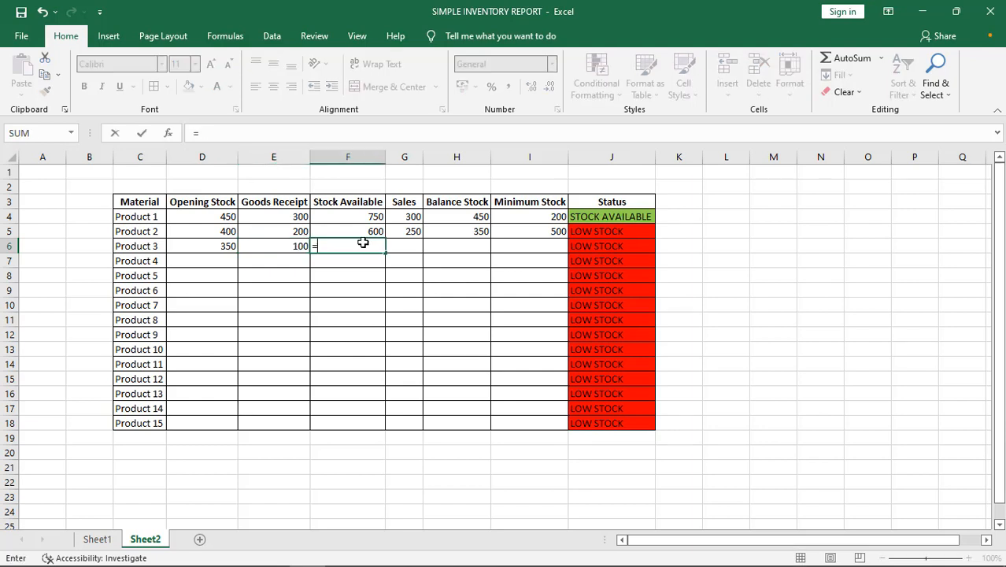
left_click(218, 246)
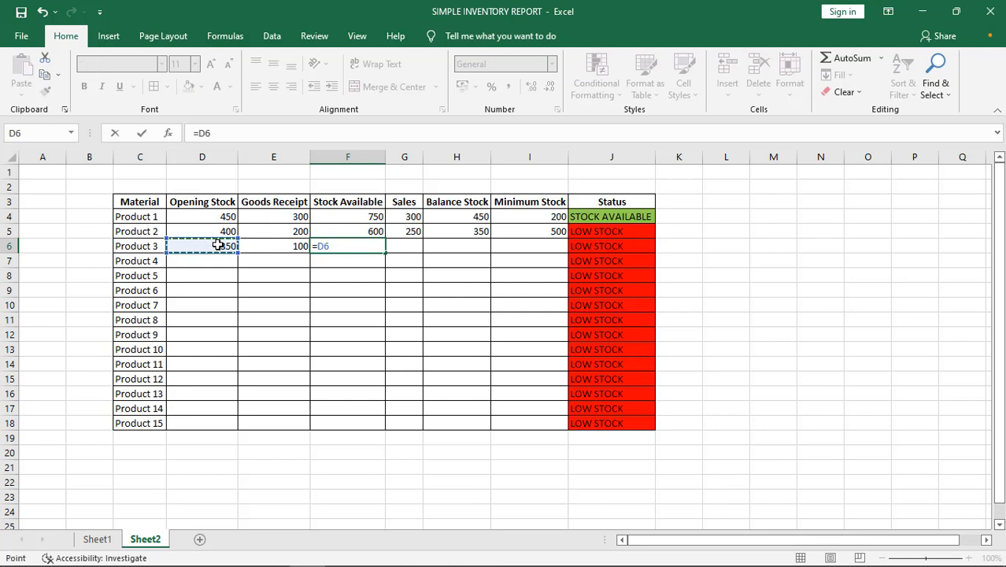
type("+")
left_click(247, 245)
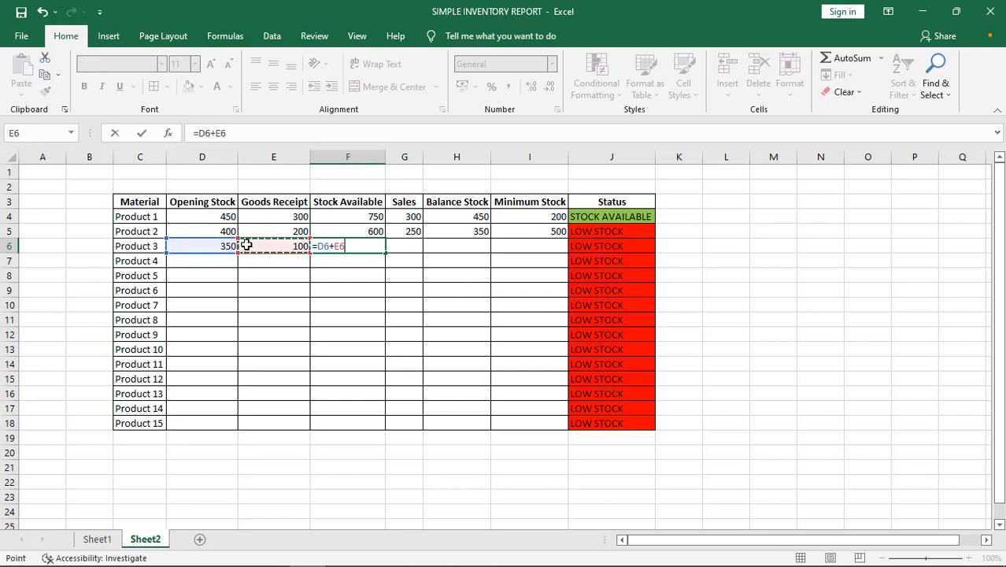
key("Return")
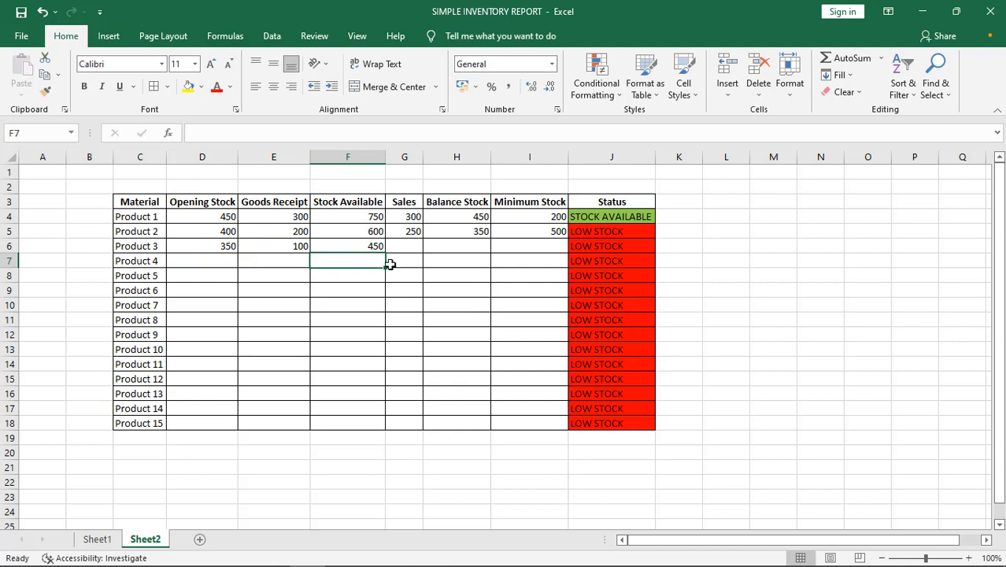
Enter Sales of 250 in G6 for Product 3 and calculate its Balance Stock in H6 with =F6-G6
left_click(415, 245)
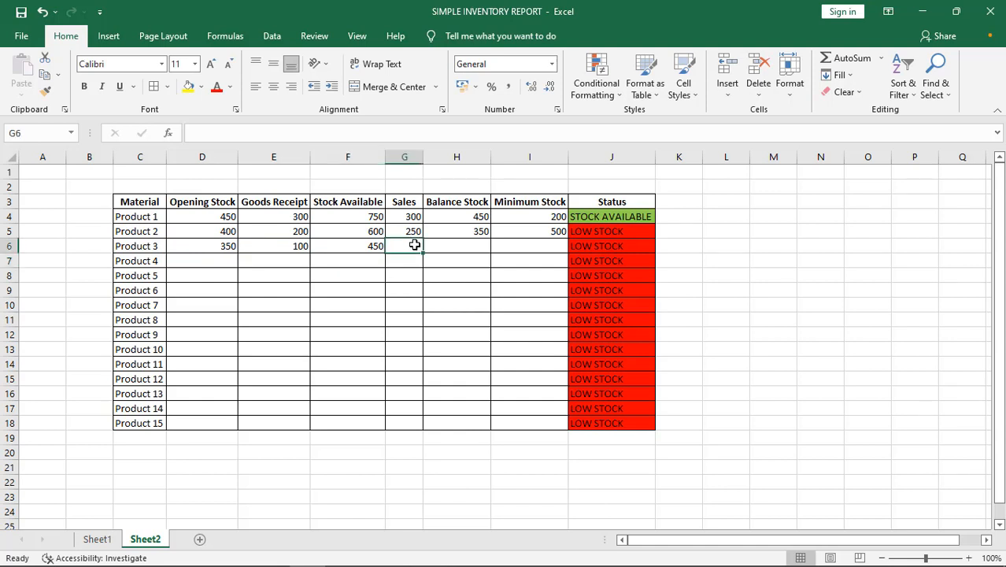
type("250")
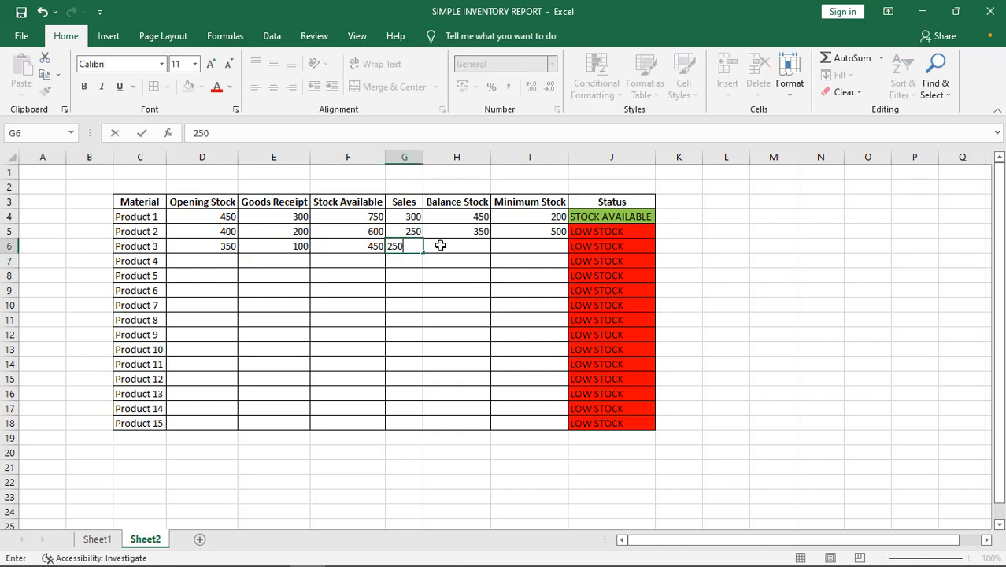
left_click(441, 245)
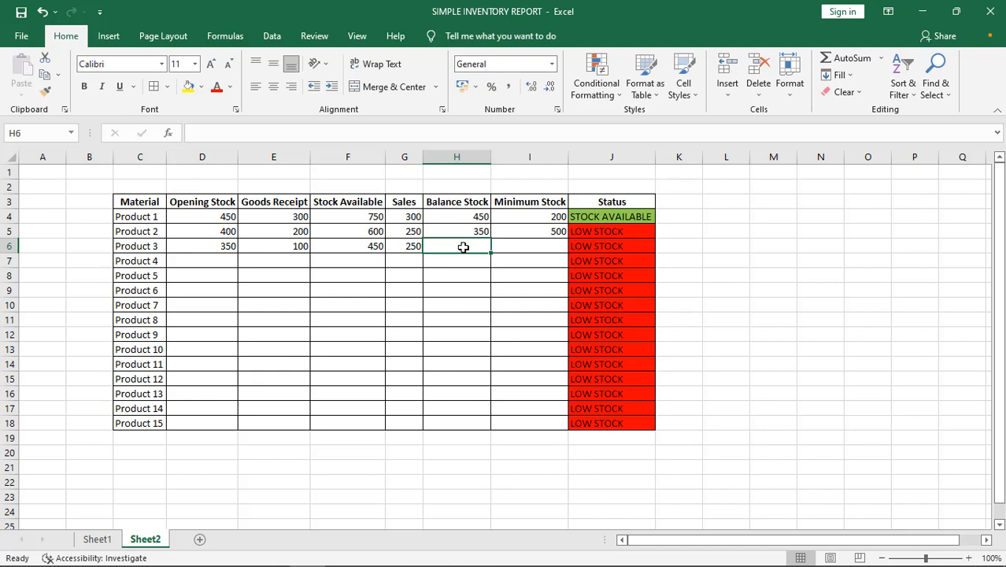
type("=")
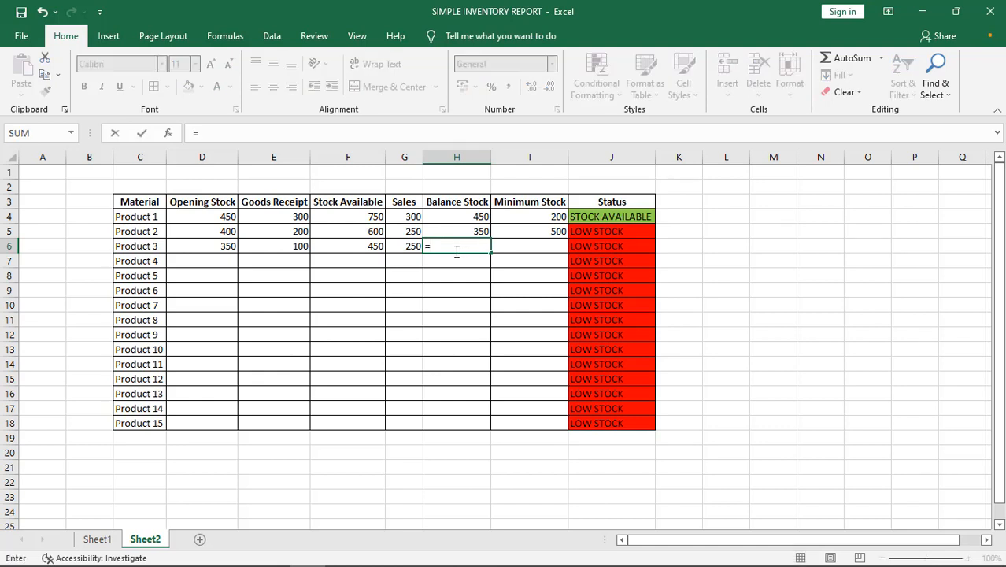
left_click(365, 241)
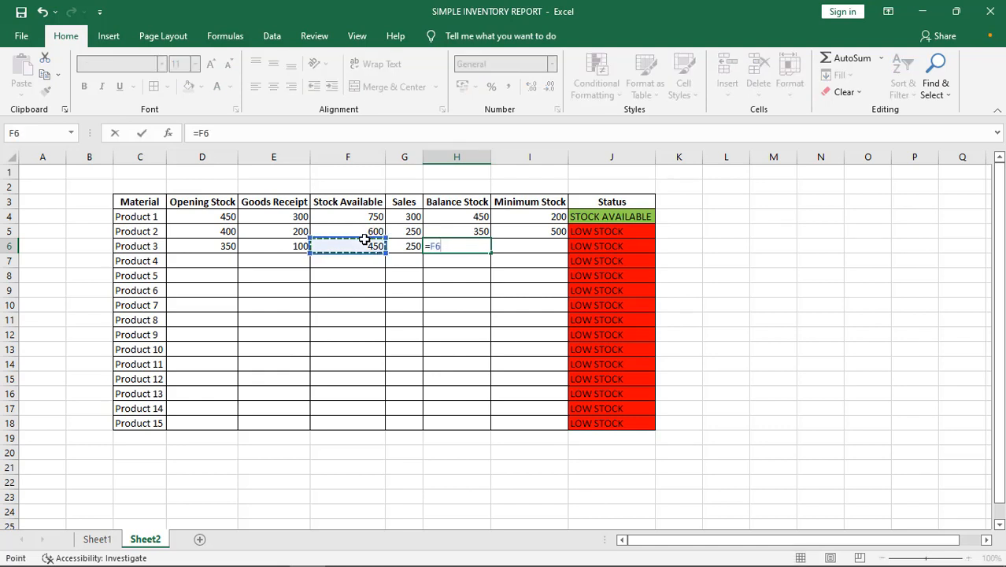
type("-")
left_click(396, 246)
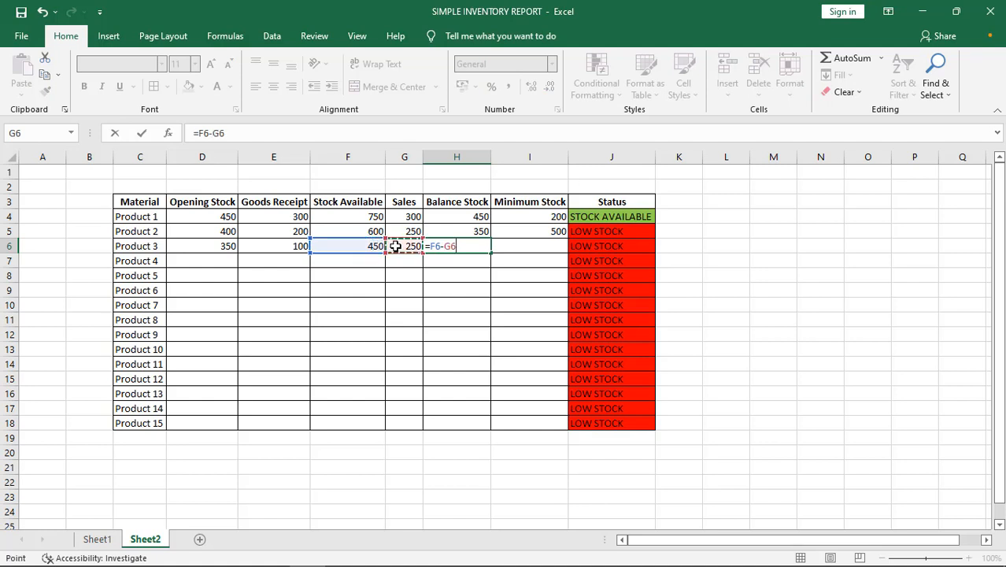
key("Return")
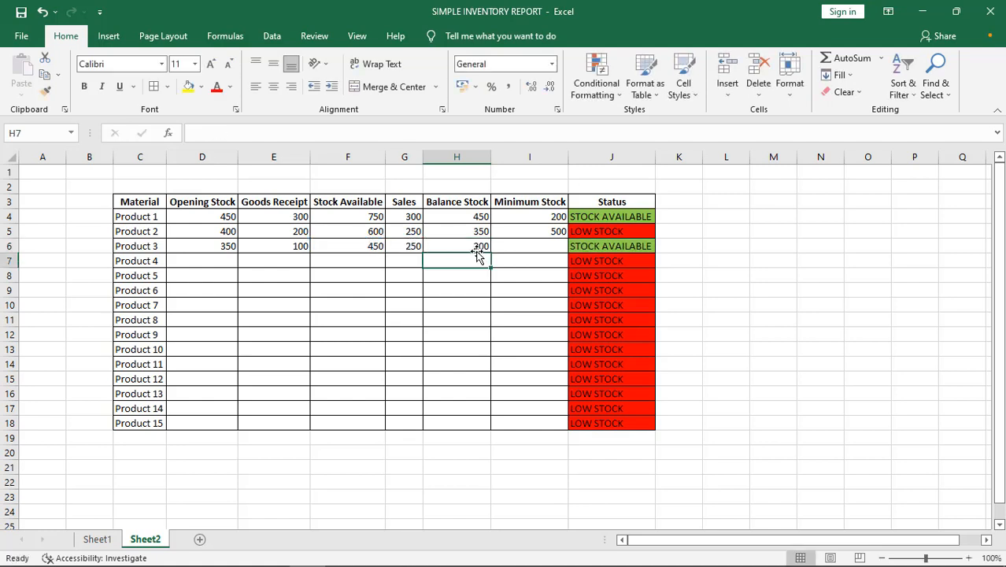
Enter 100 as Product 3's Minimum Stock in I6
left_click(528, 249)
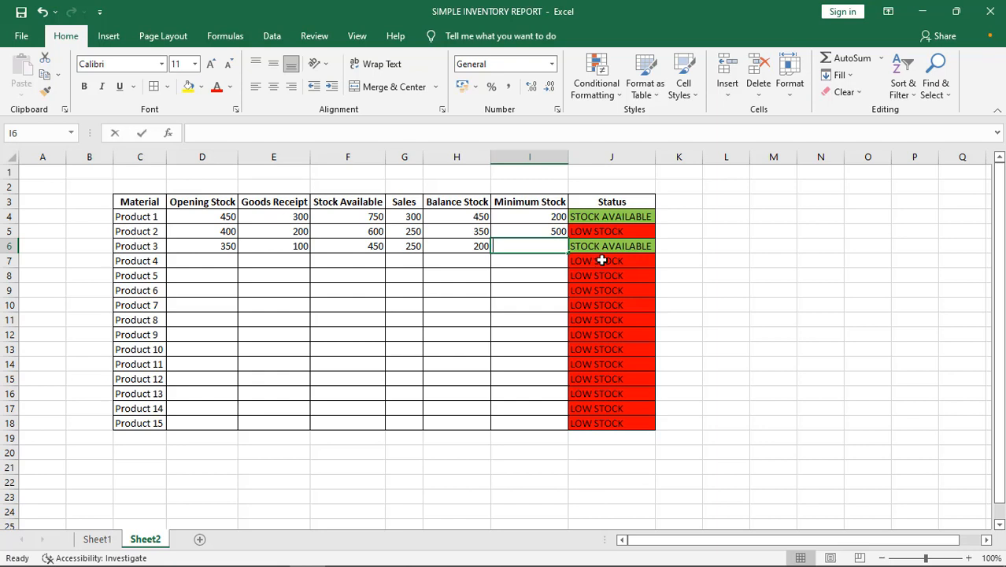
type("100")
left_click(518, 325)
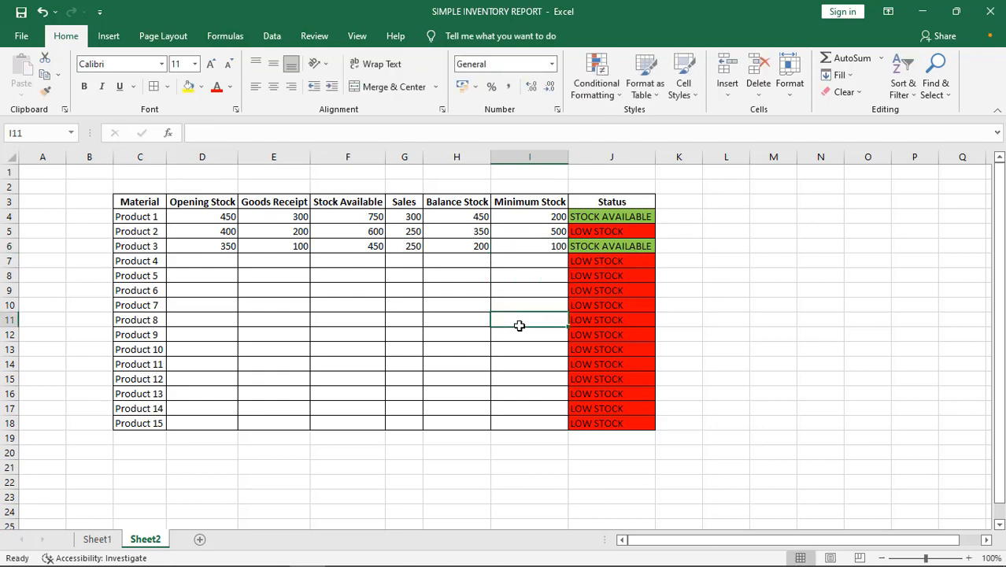
Set Product 3's Minimum Stock in I6 to 500
left_click(532, 246)
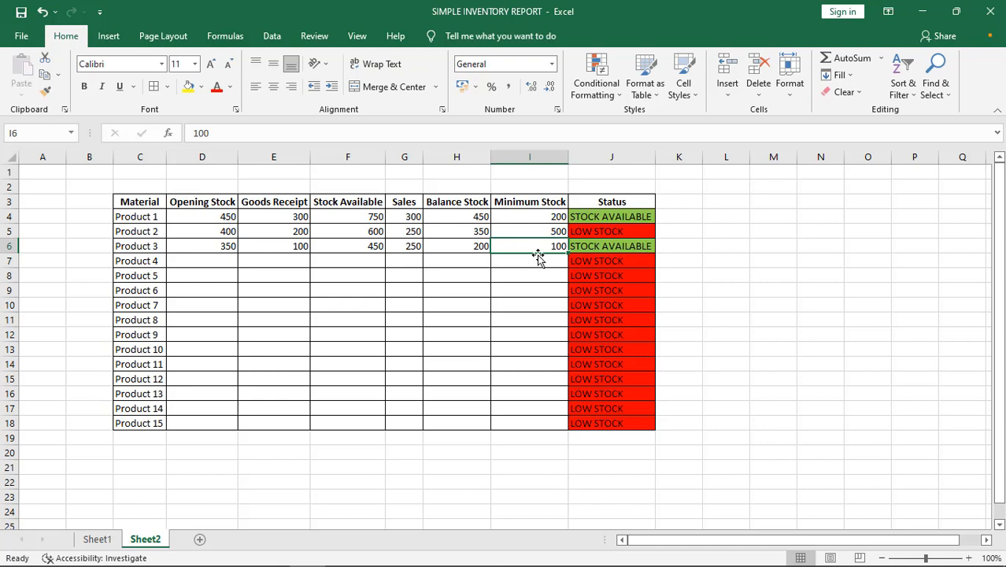
type("50")
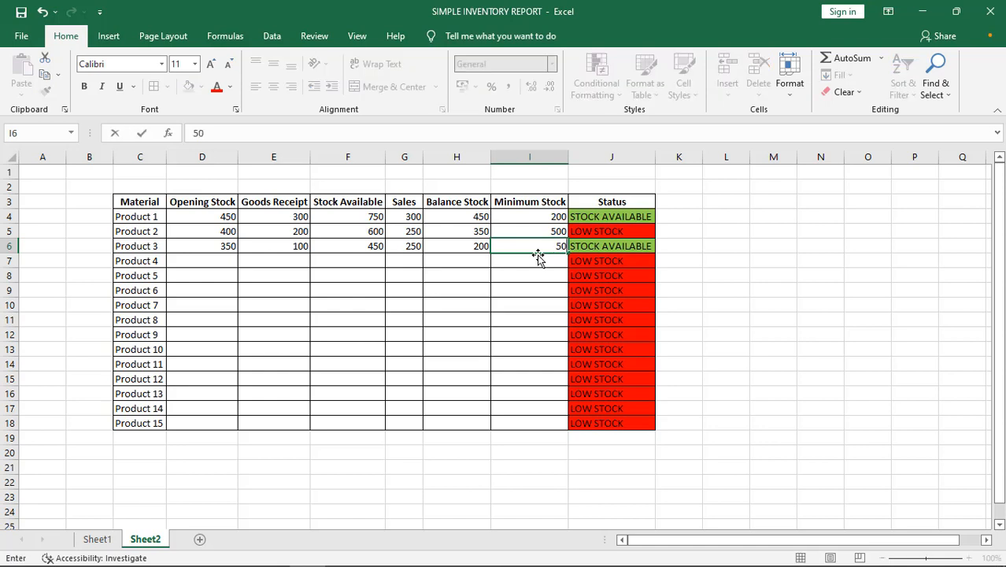
left_click(532, 290)
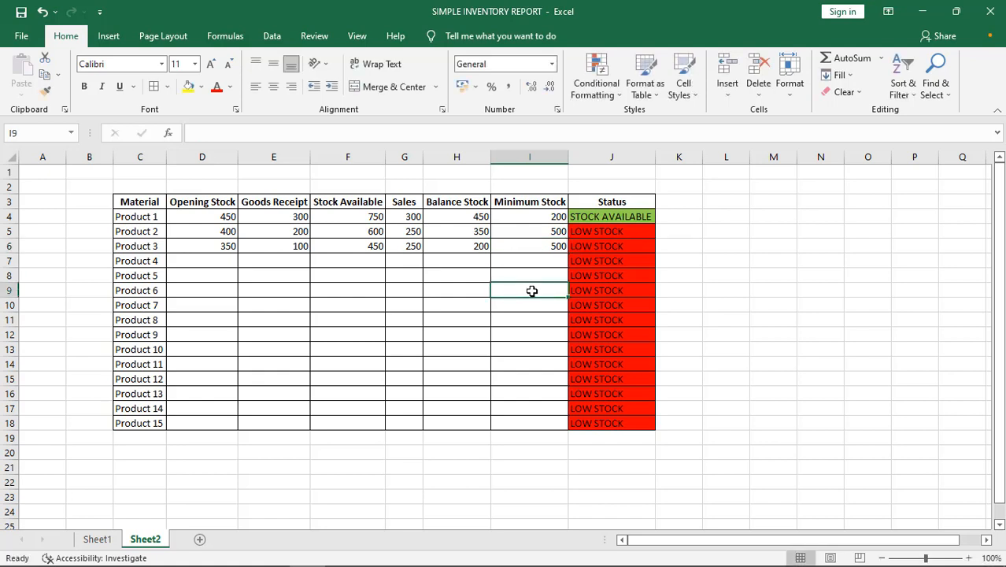